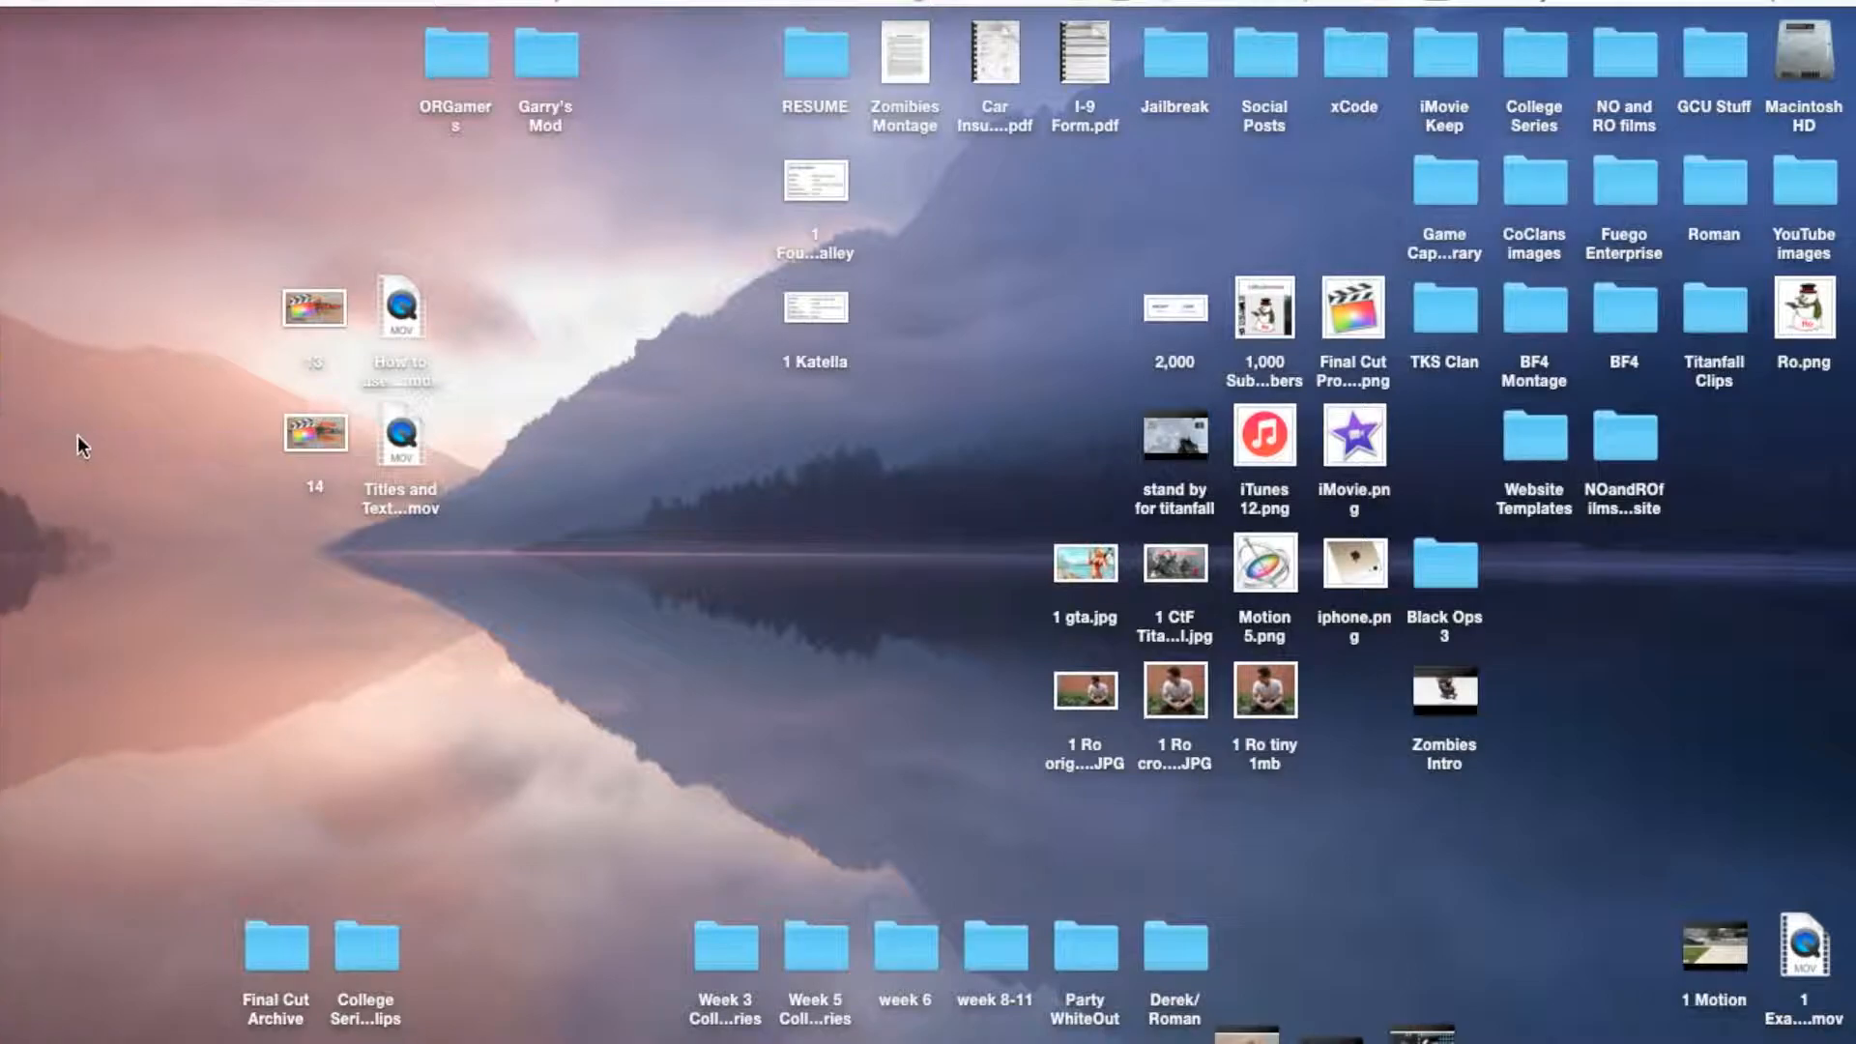
# Switch to Final Cut Pro and review the existing basic title above the IMG_3024 clip in the timeline
pyautogui.click(17, 388)
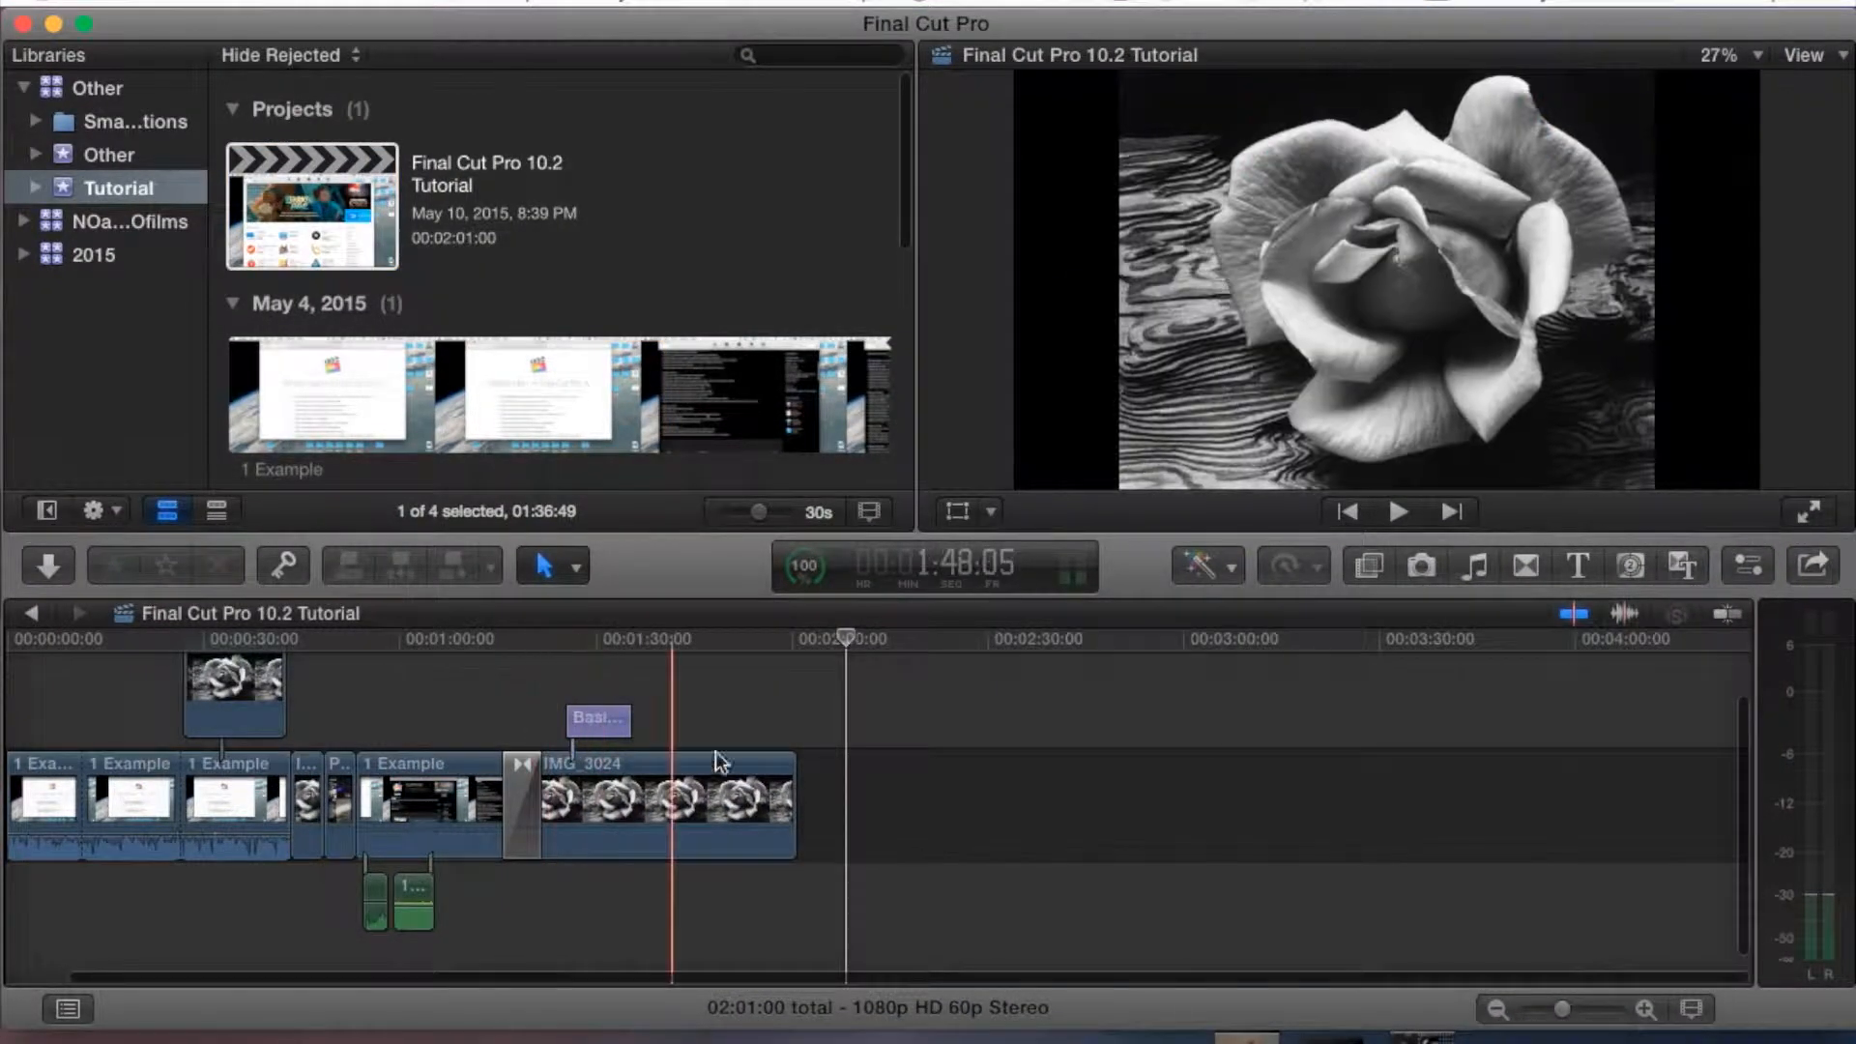
pyautogui.click(669, 735)
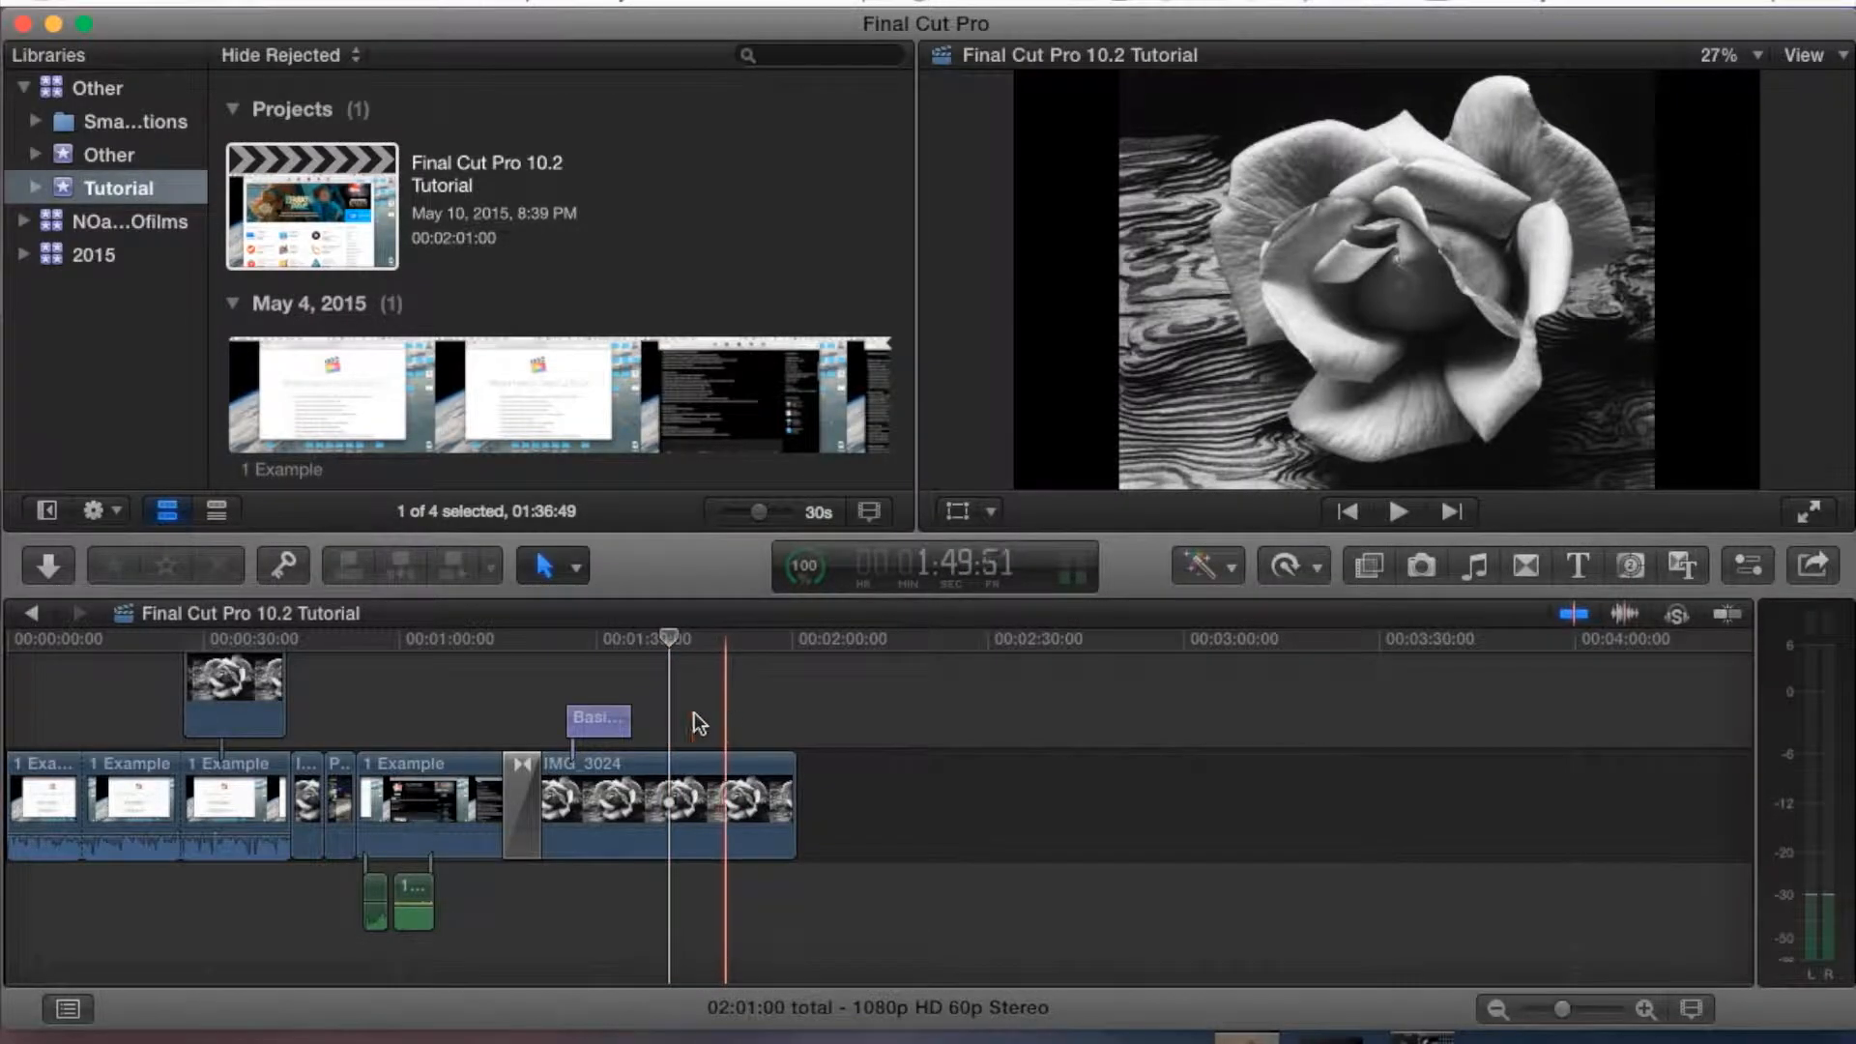
pyautogui.hscroll(-2, 505, 725)
pyautogui.hscroll(2, 506, 725)
pyautogui.hscroll(-1, 634, 718)
pyautogui.click(674, 709)
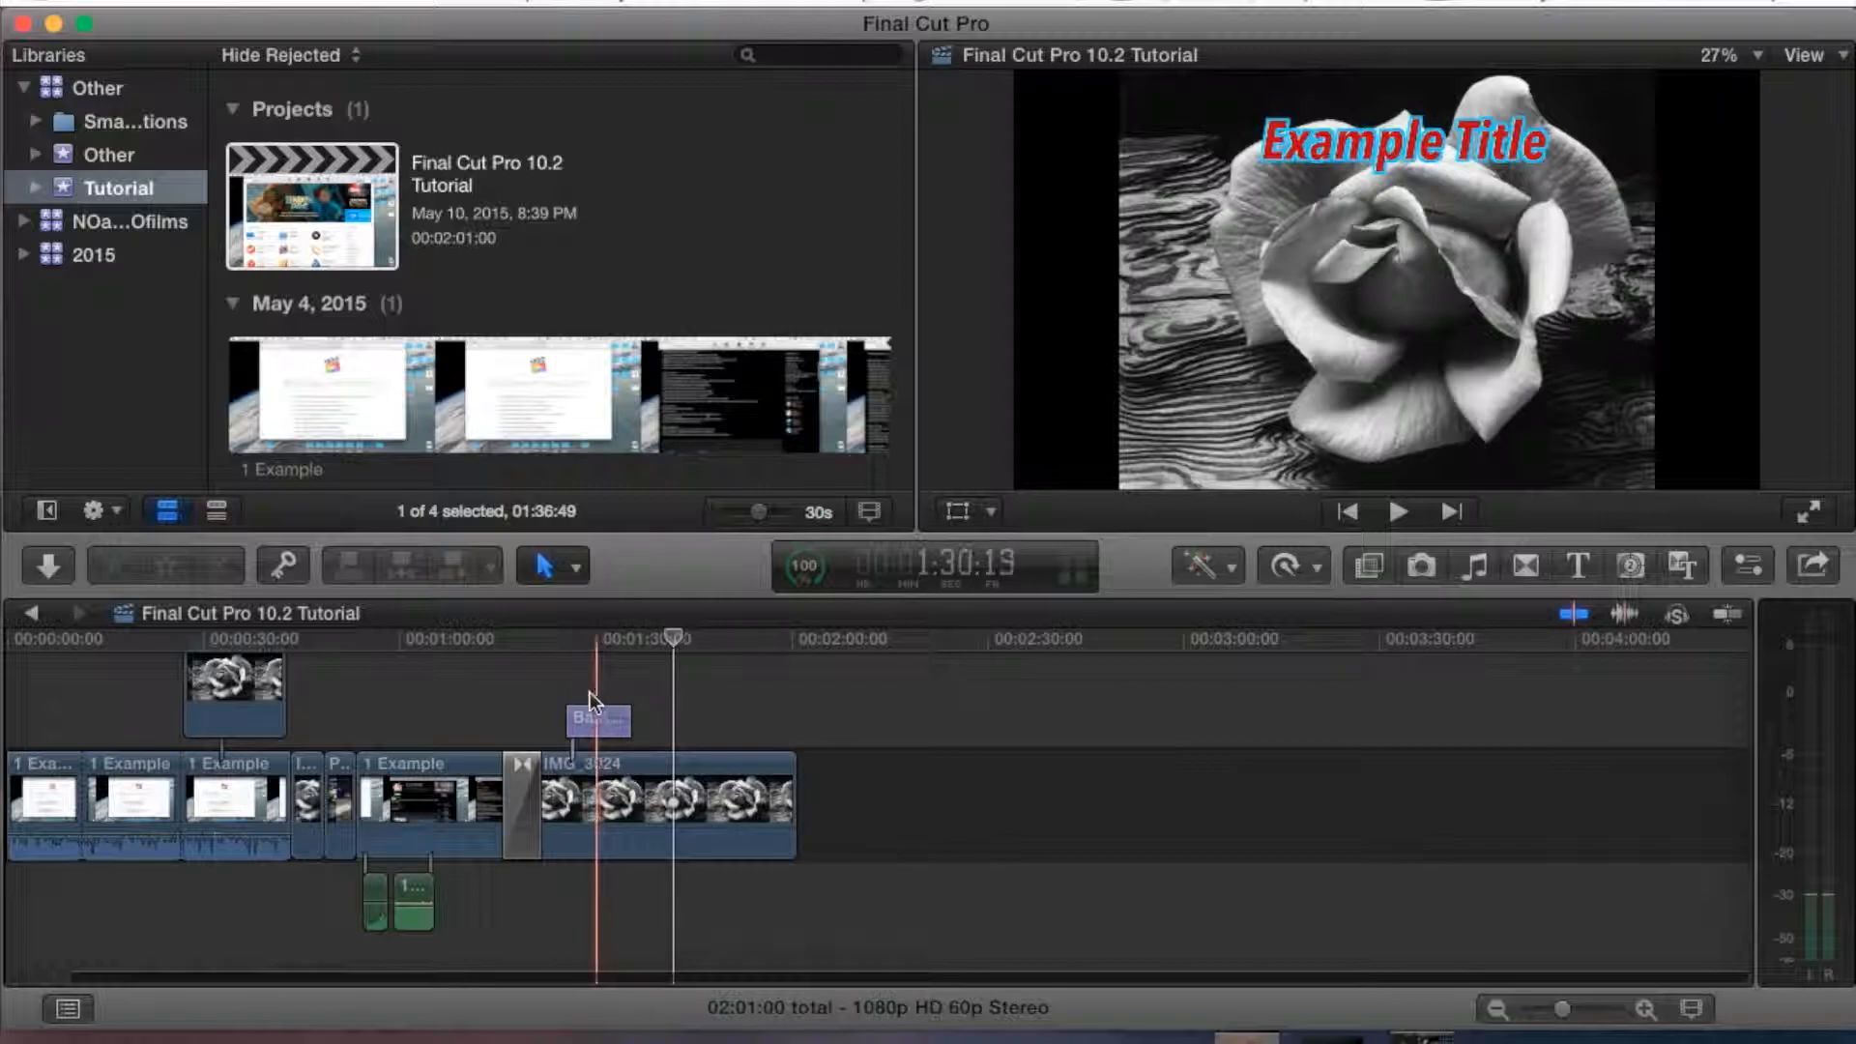
pyautogui.click(595, 642)
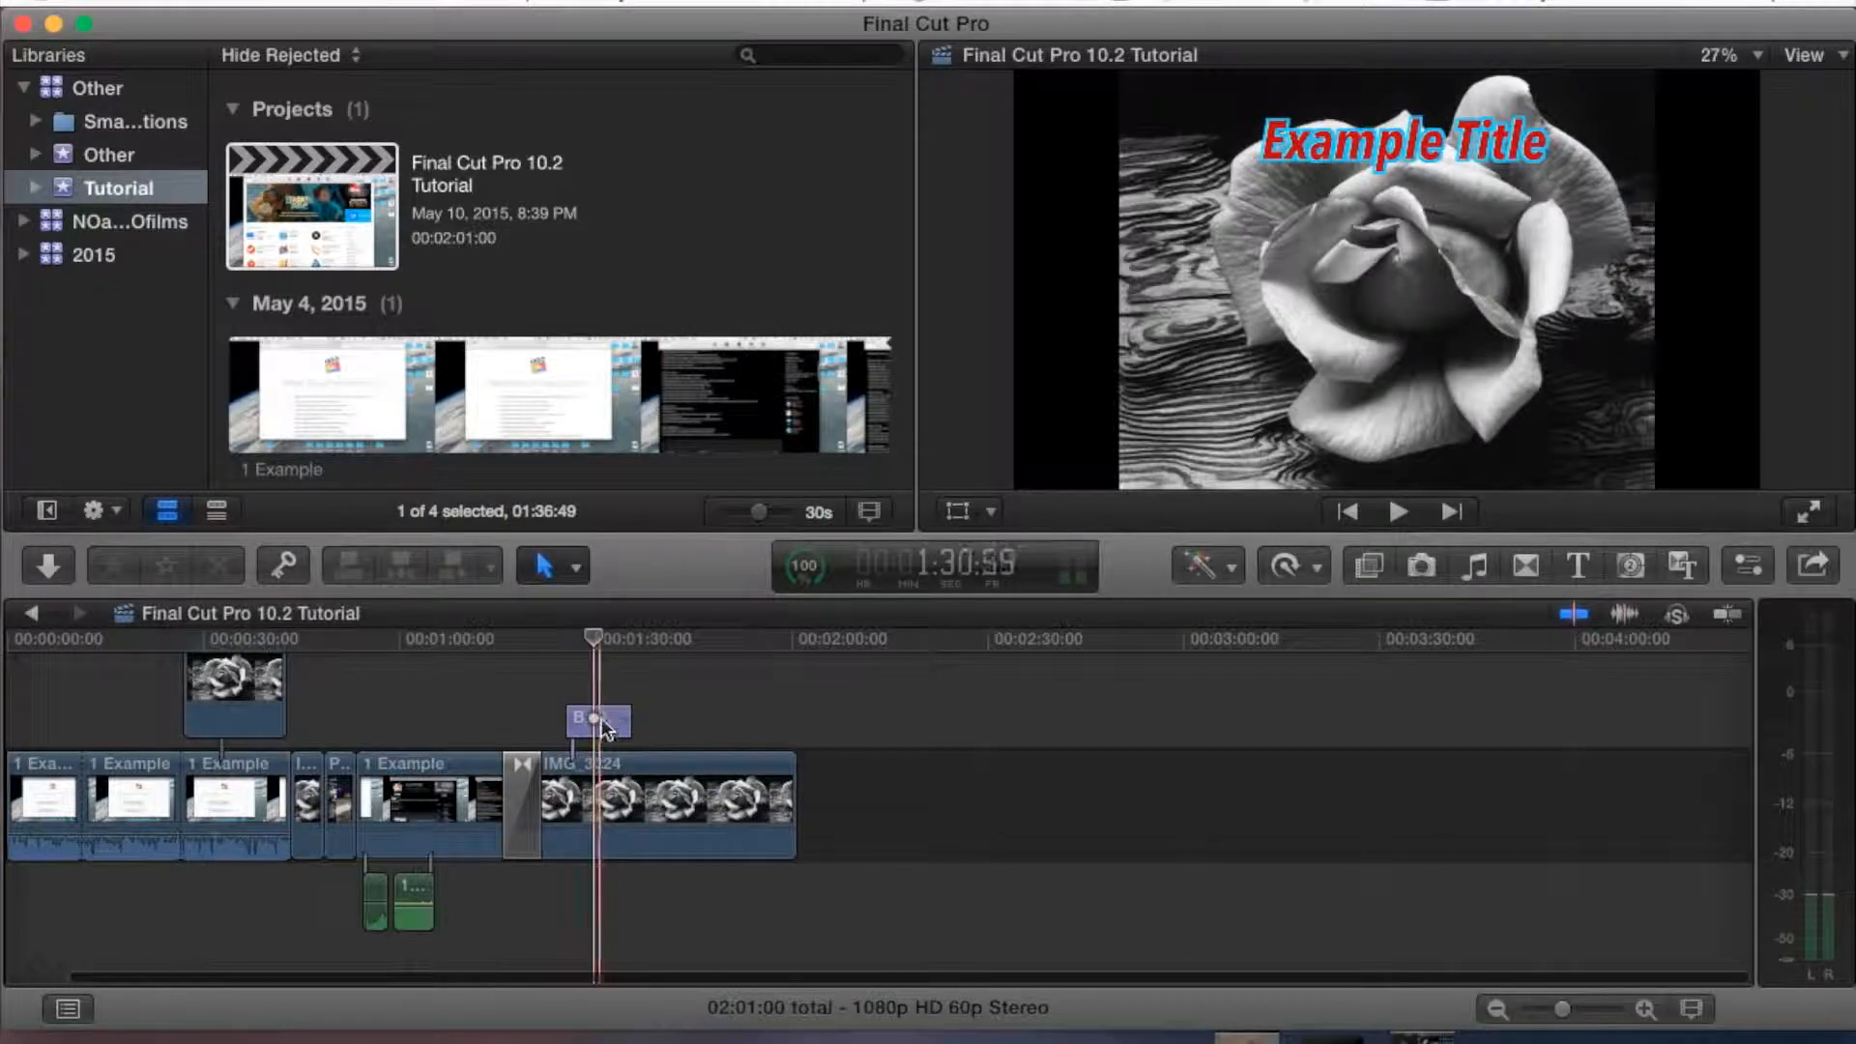
pyautogui.click(683, 634)
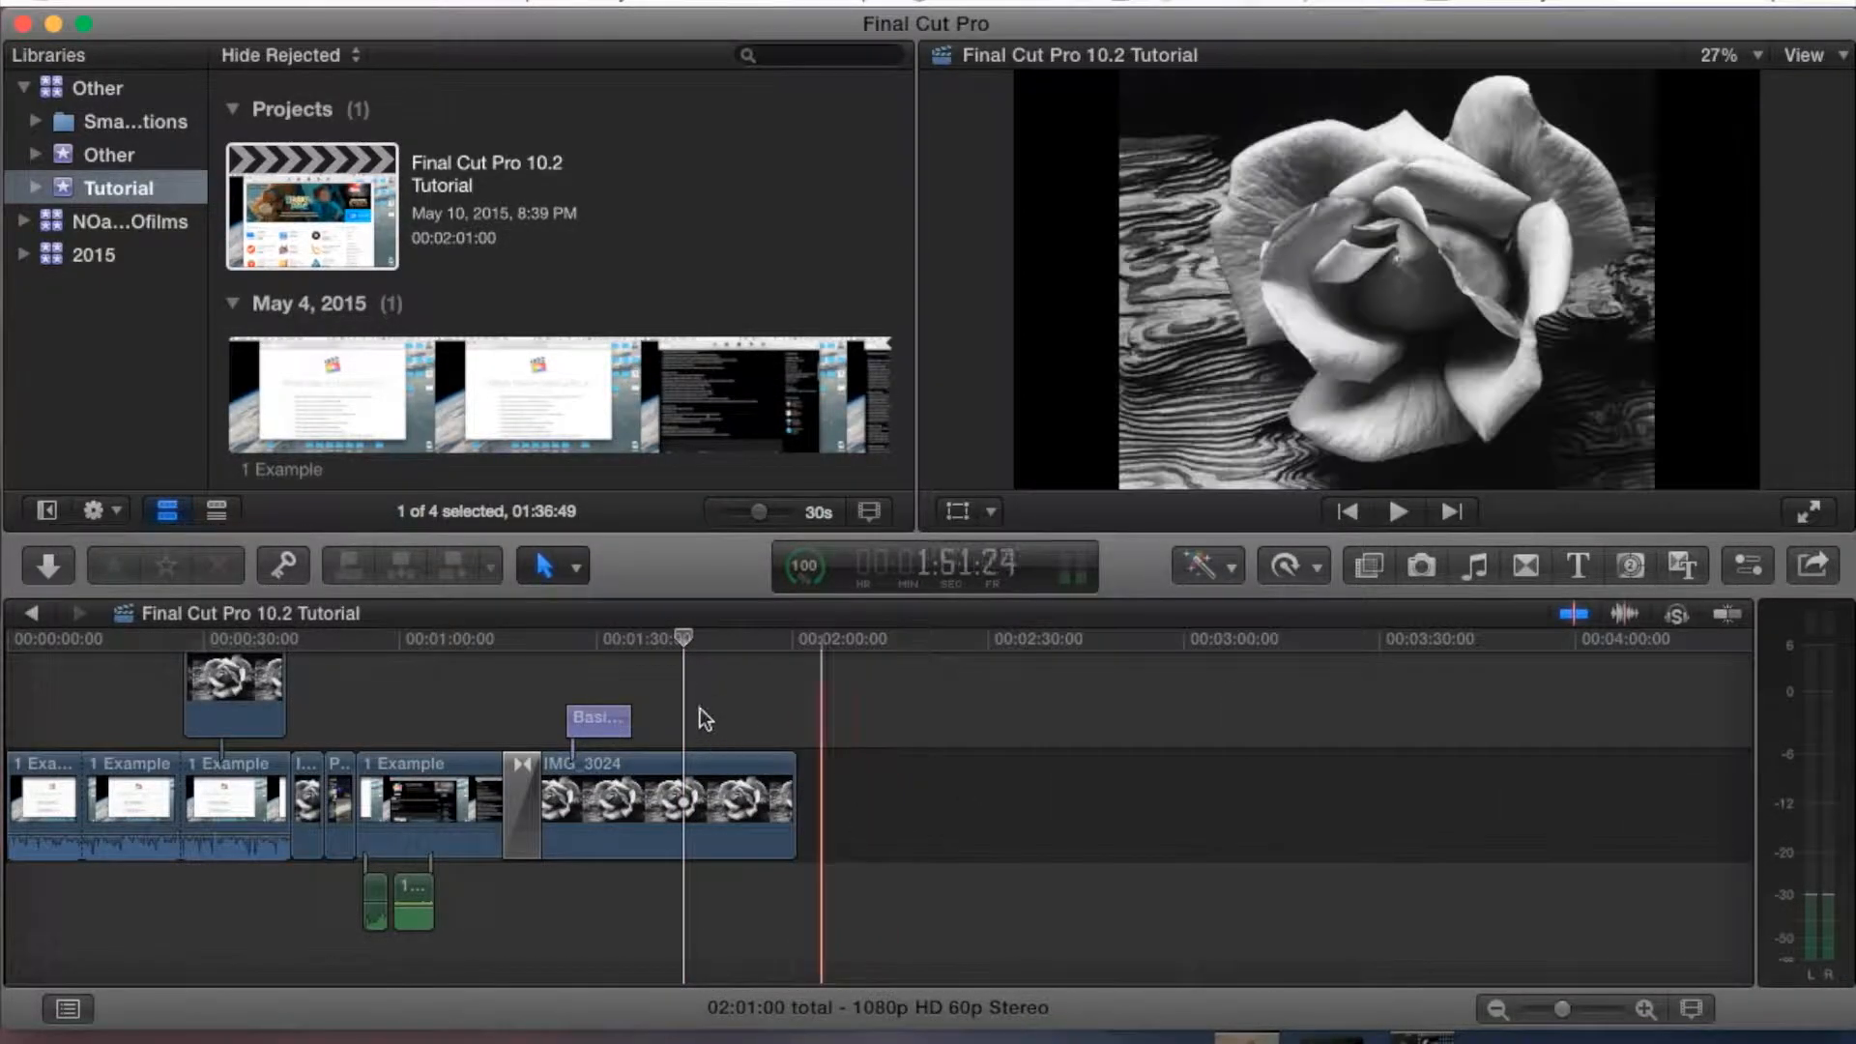
pyautogui.click(682, 634)
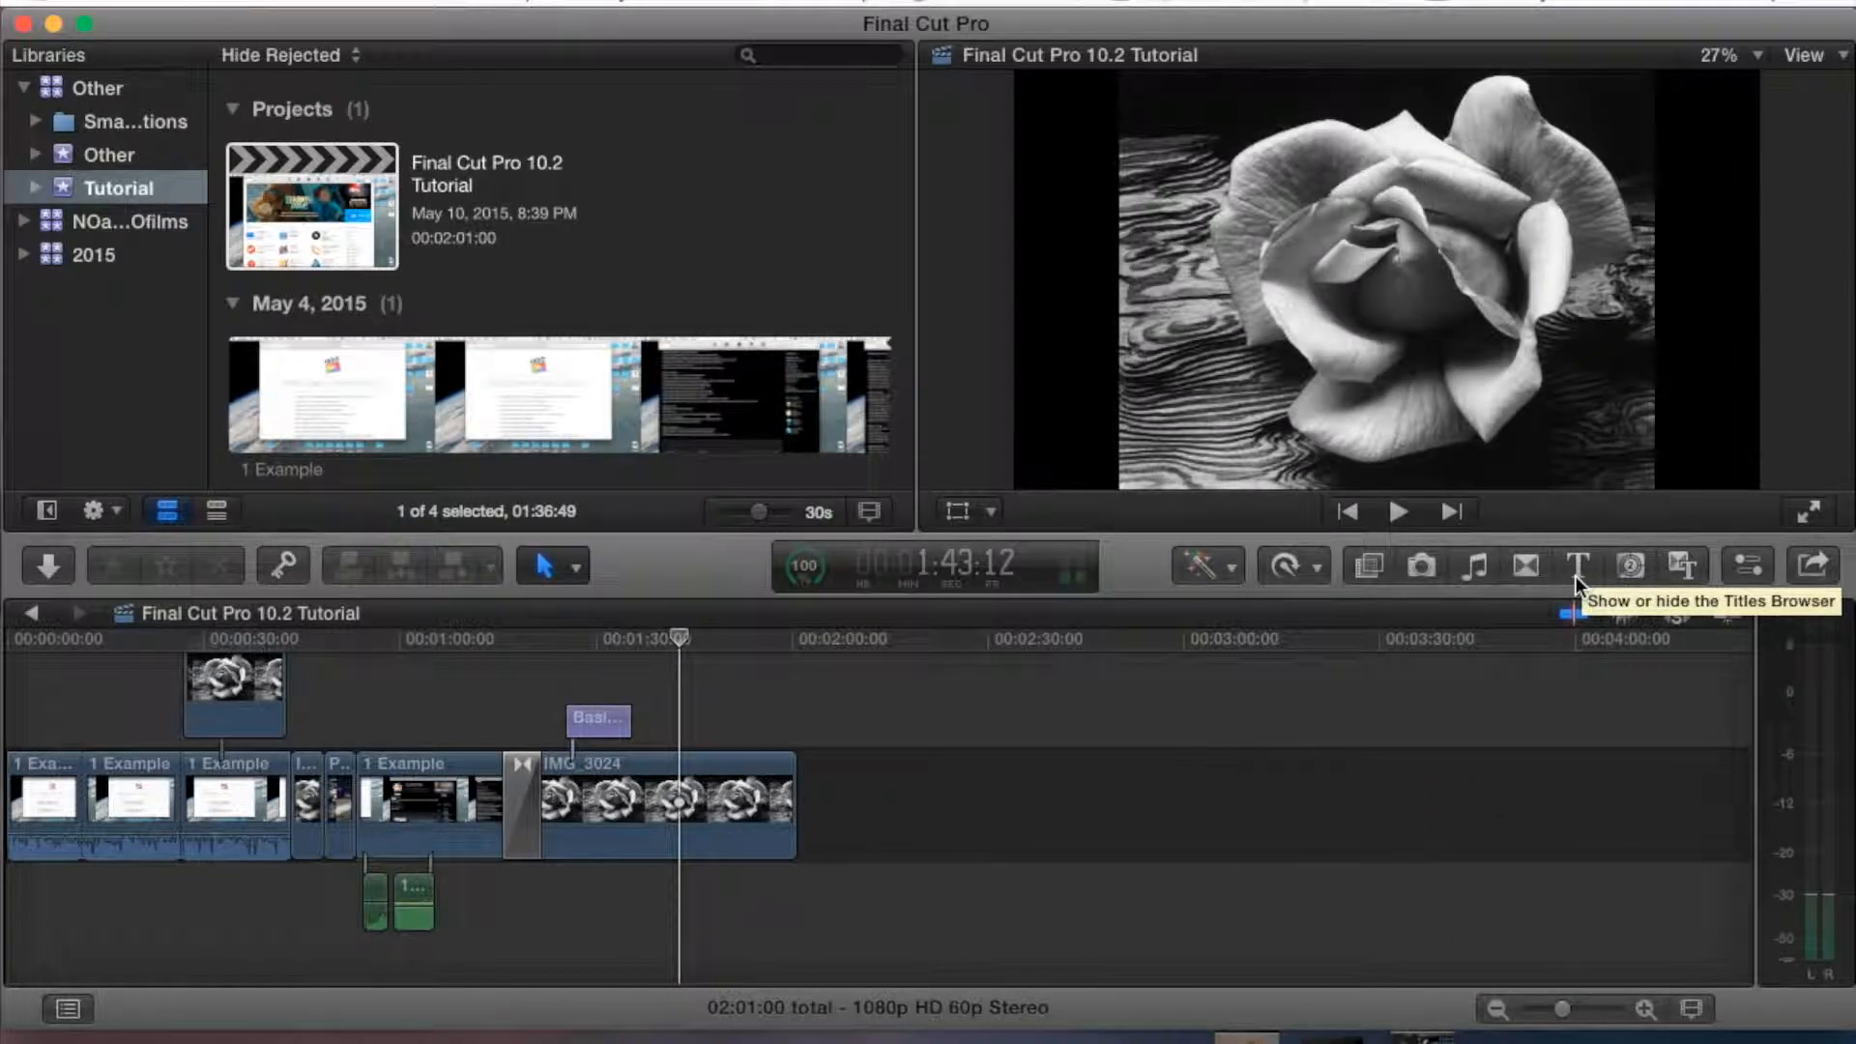
# Add the Rotate 3D title from the 3D titles category to the end of the timeline, after the IMG_3024 clip
pyautogui.click(1578, 573)
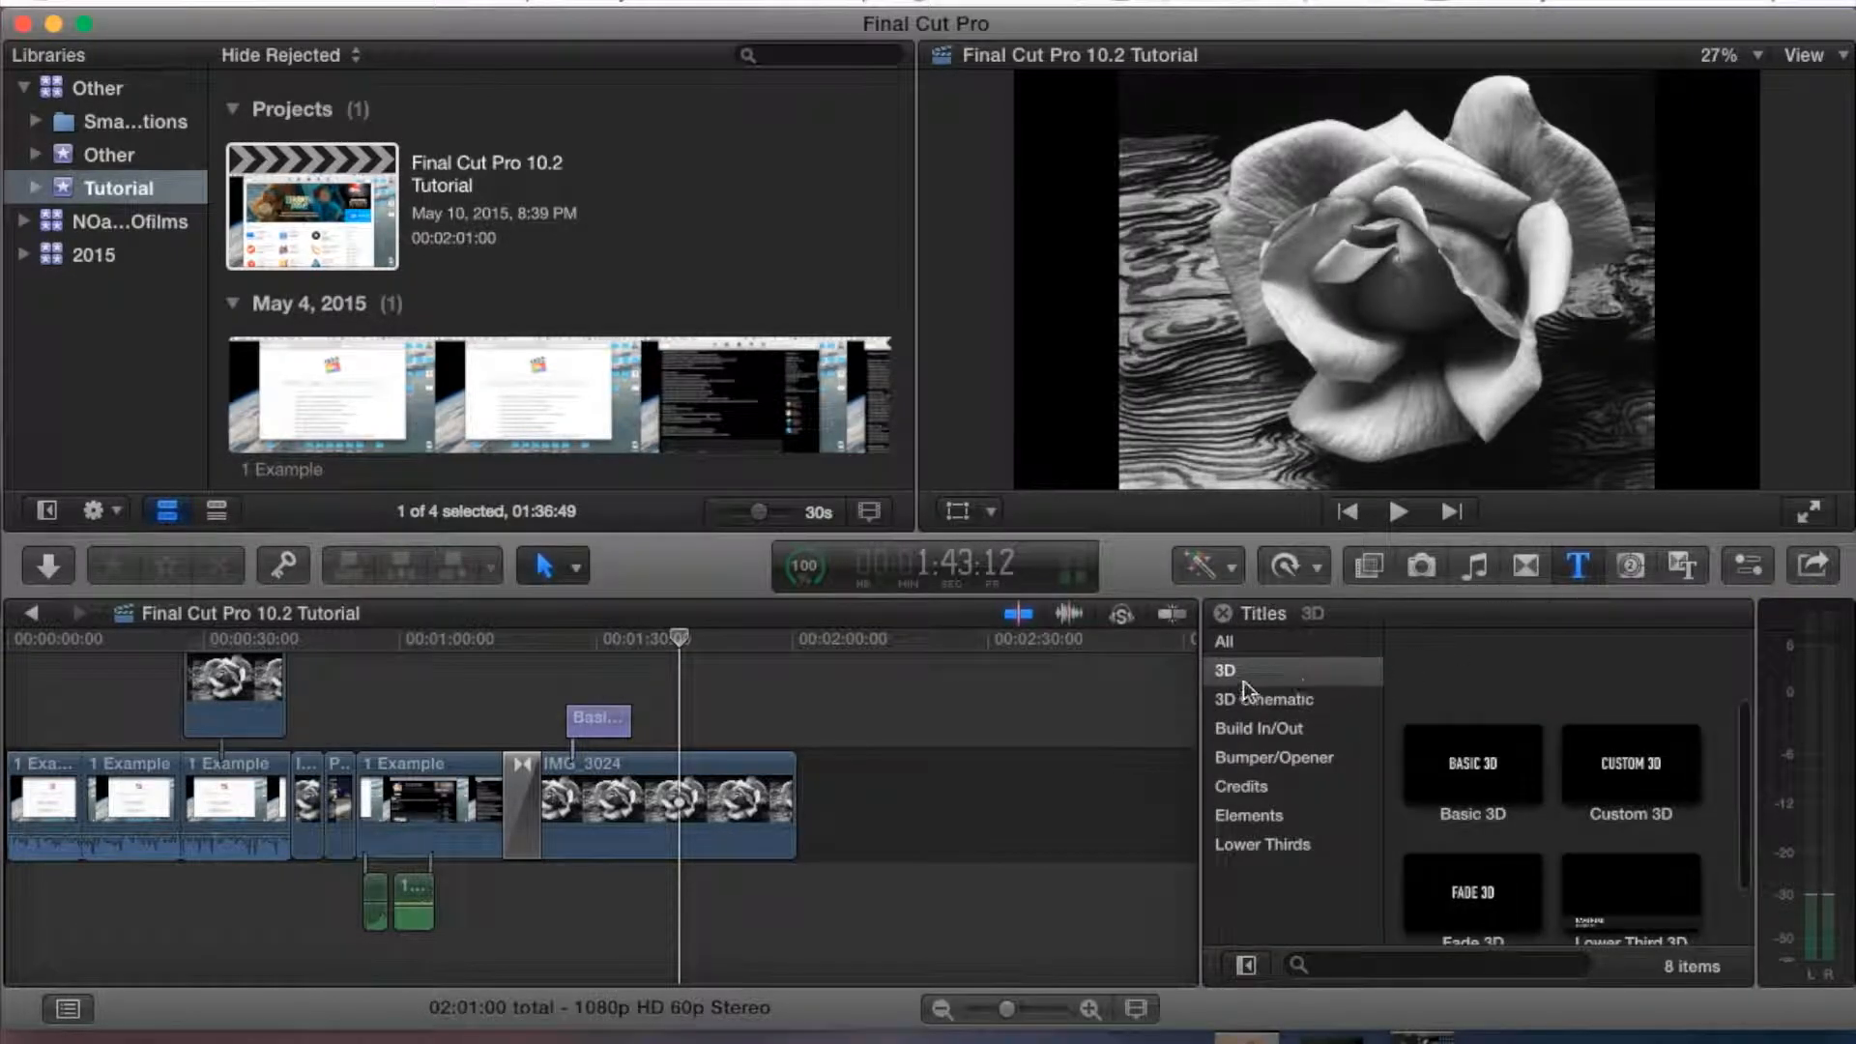
pyautogui.click(1228, 675)
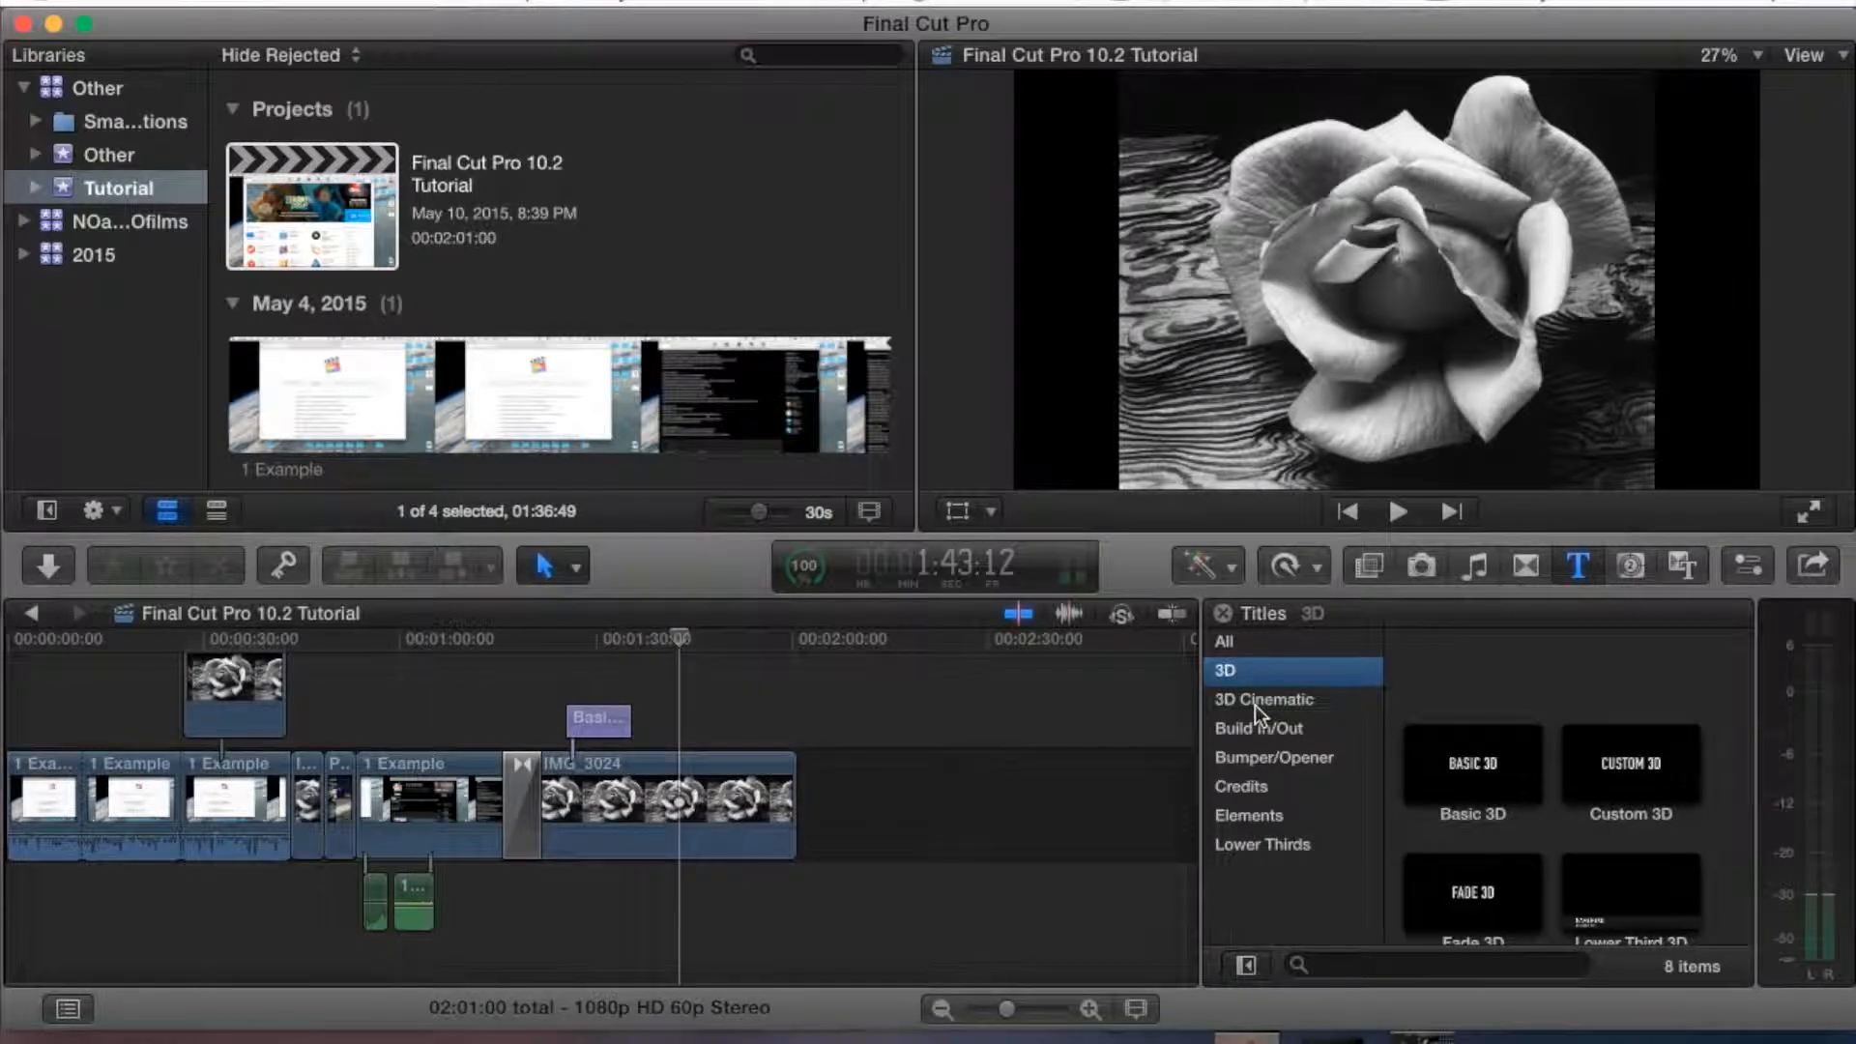
pyautogui.click(1255, 703)
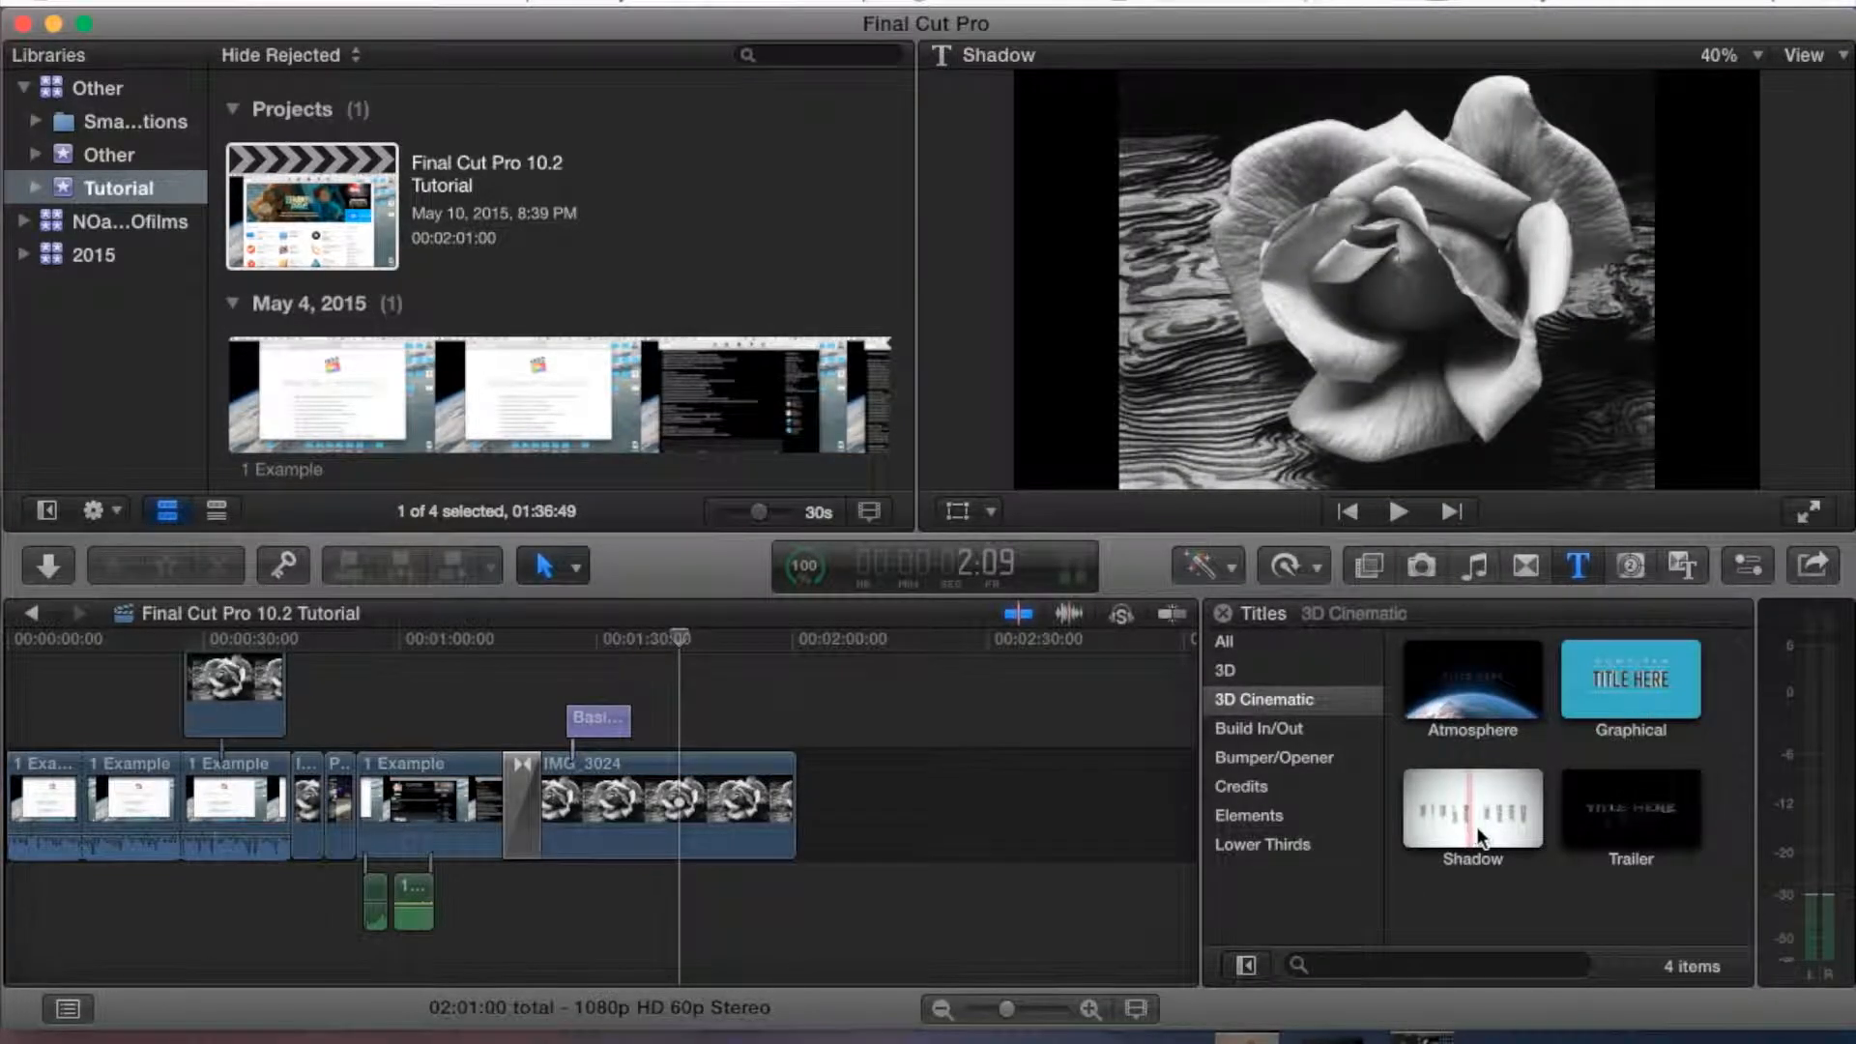
pyautogui.click(1228, 669)
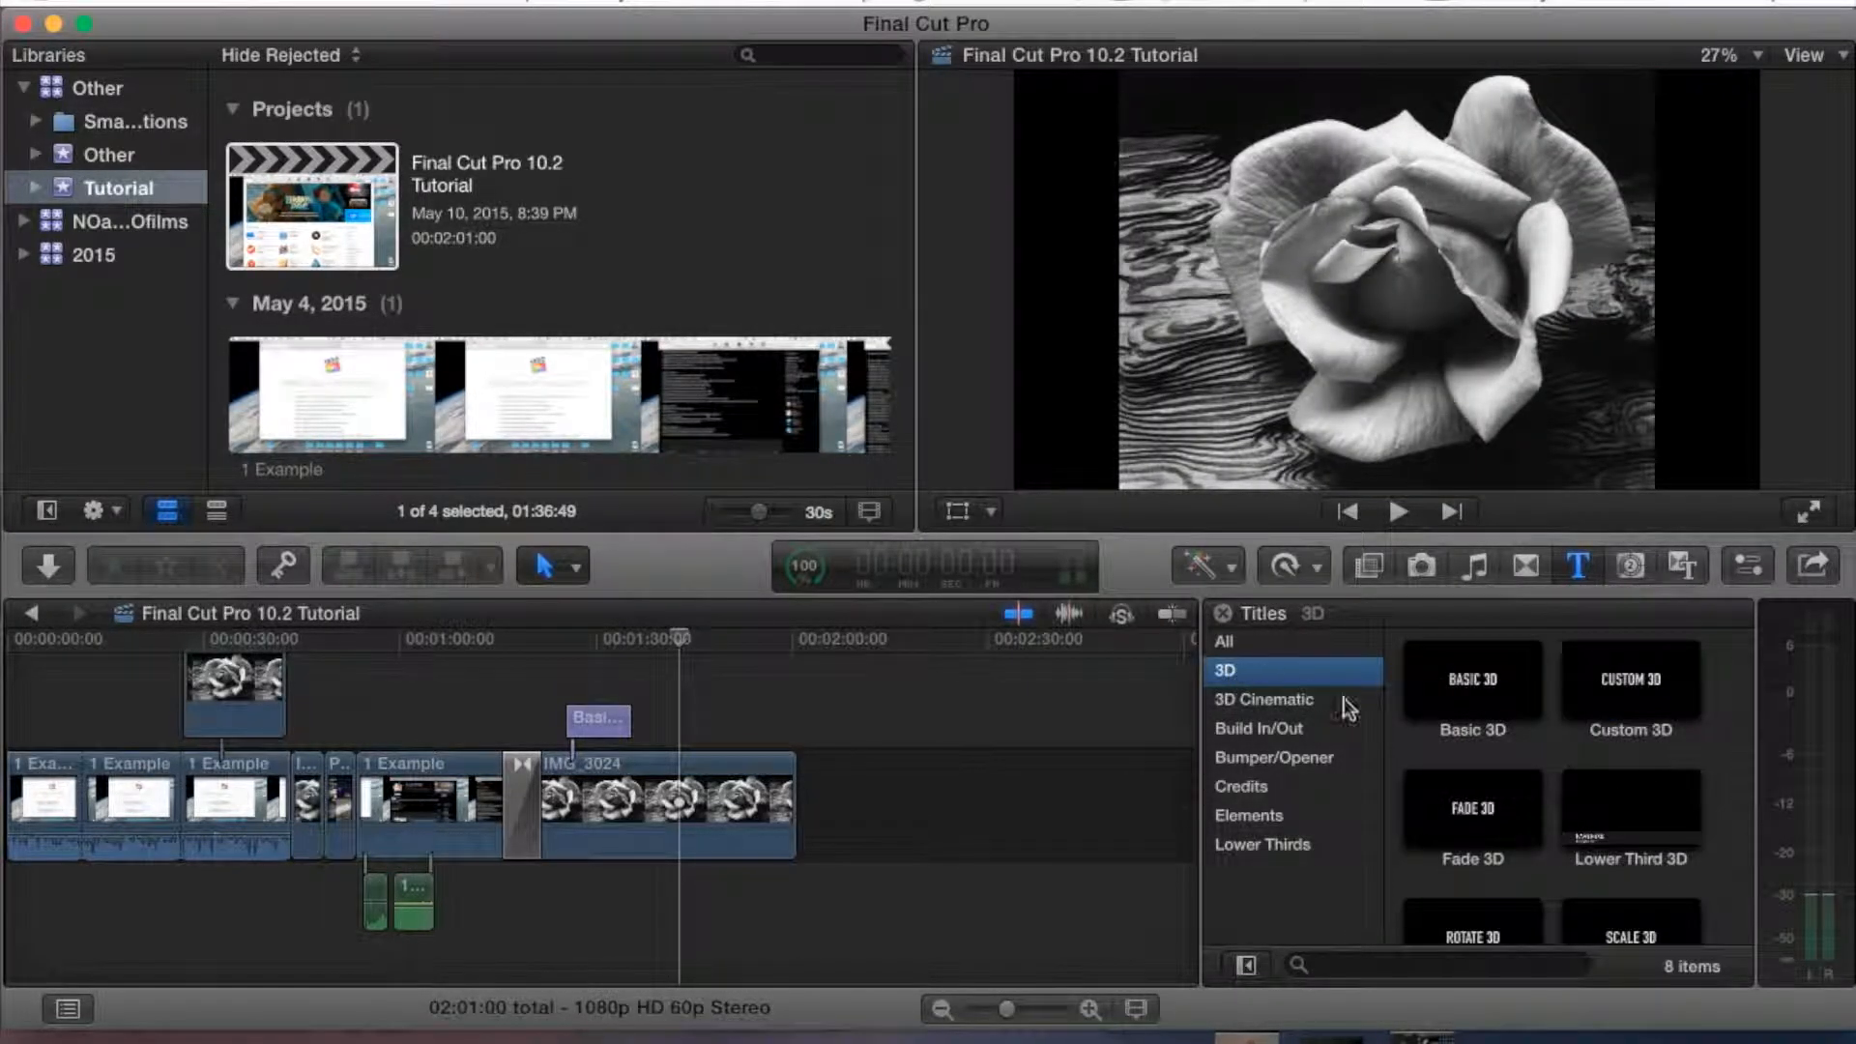
pyautogui.scroll(-3, 1445, 796)
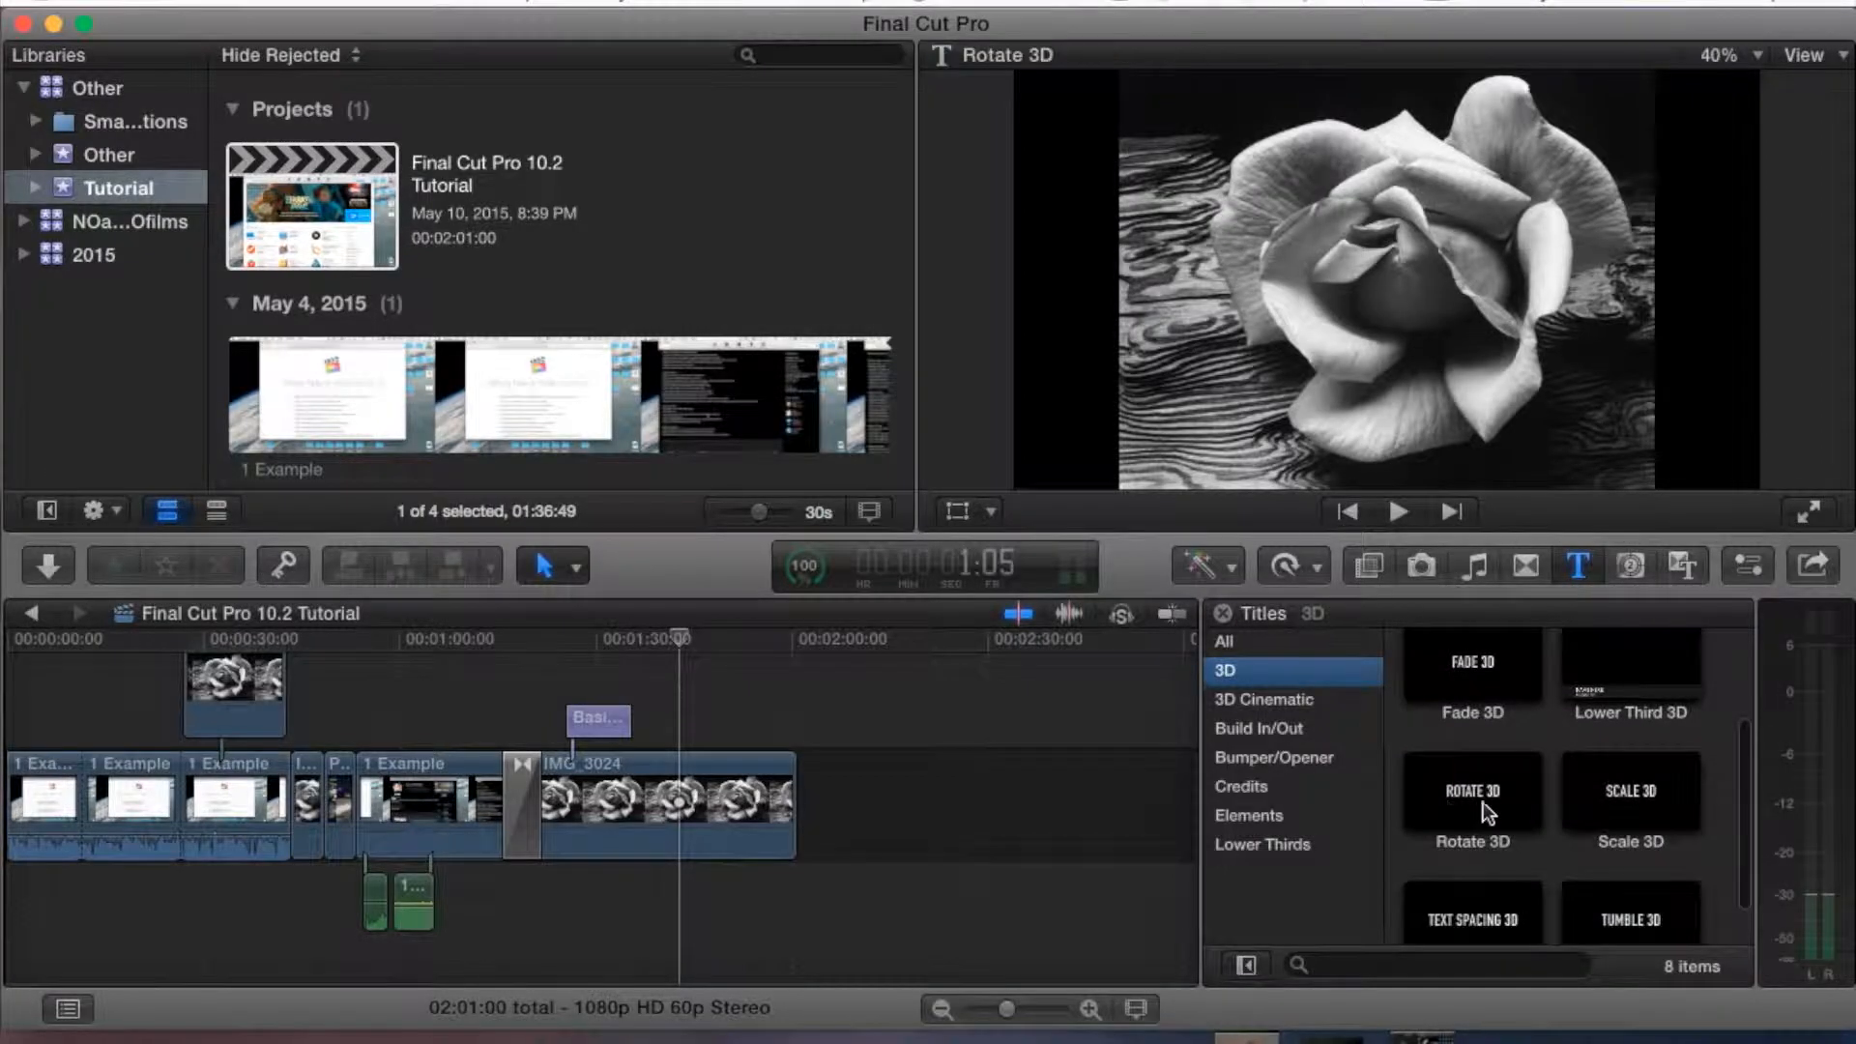
pyautogui.moveTo(1464, 795); pyautogui.dragTo(833, 802)
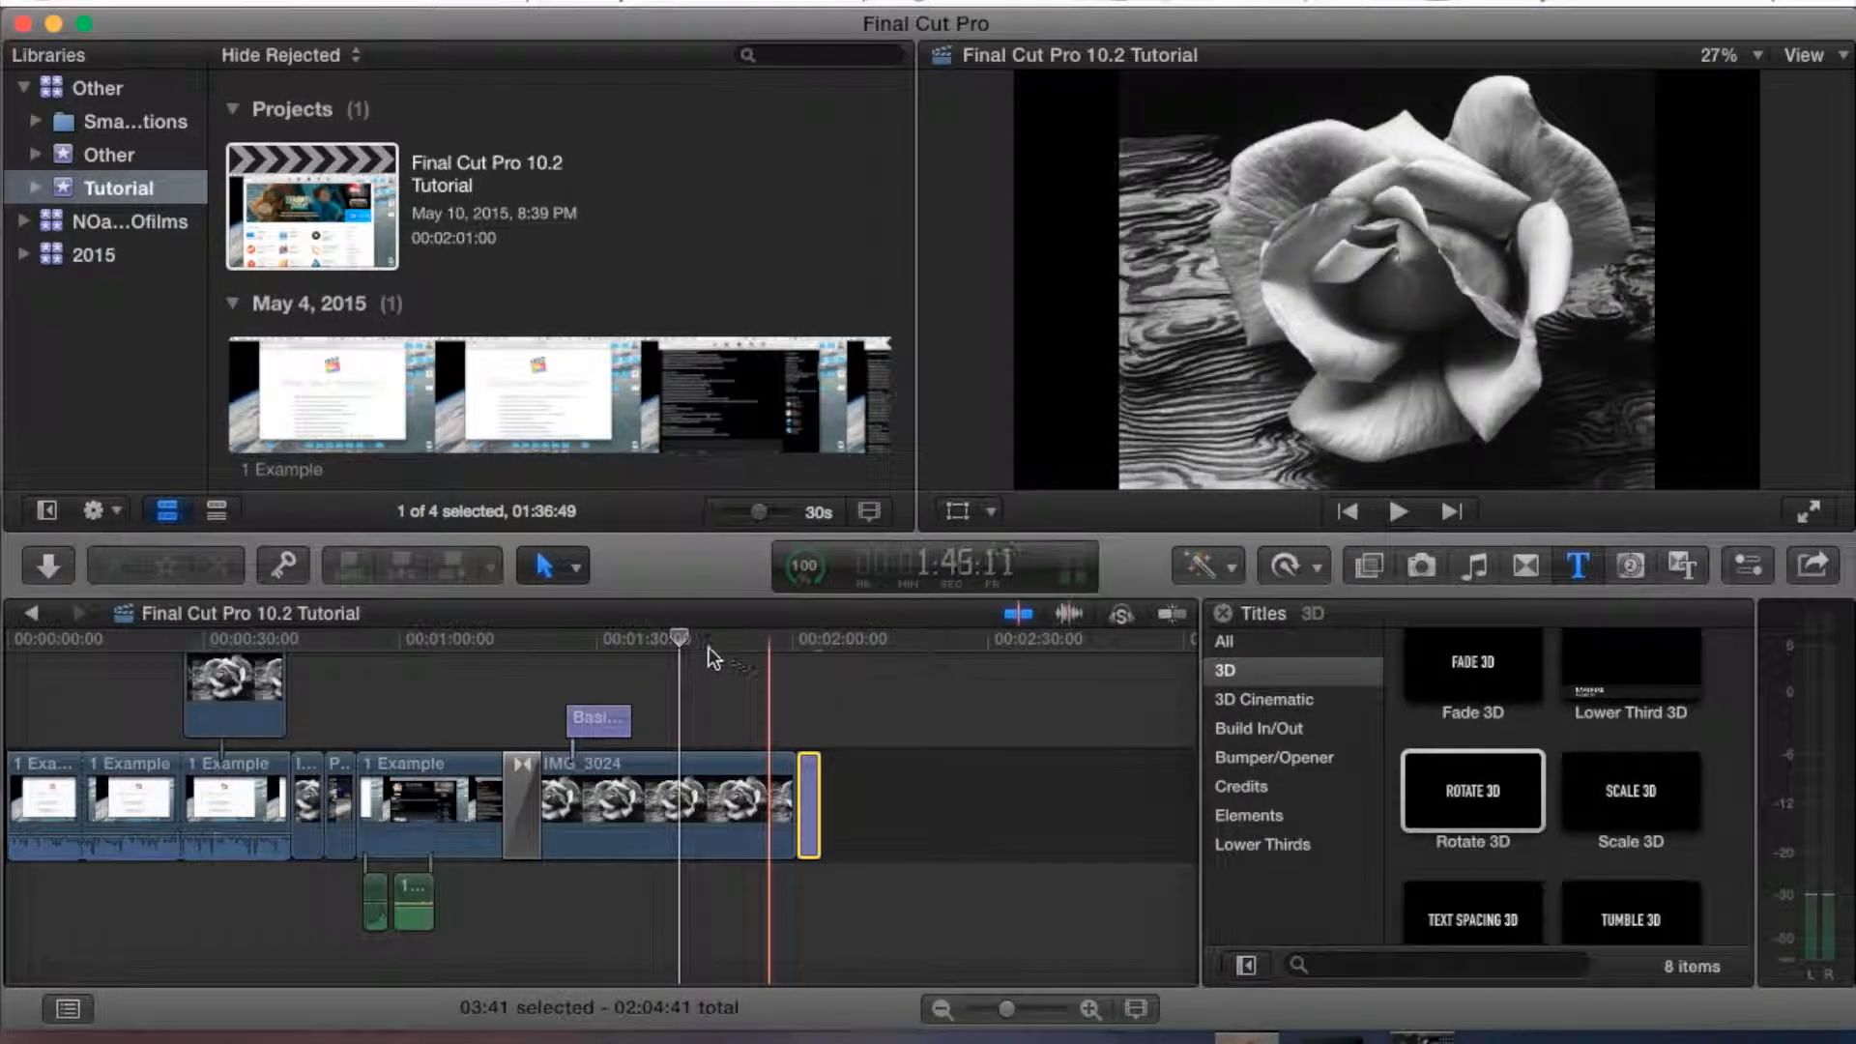
# Move the playhead to the end of the Rotate 3D title and show its title parameters for editing
pyautogui.moveTo(679, 638); pyautogui.dragTo(819, 652)
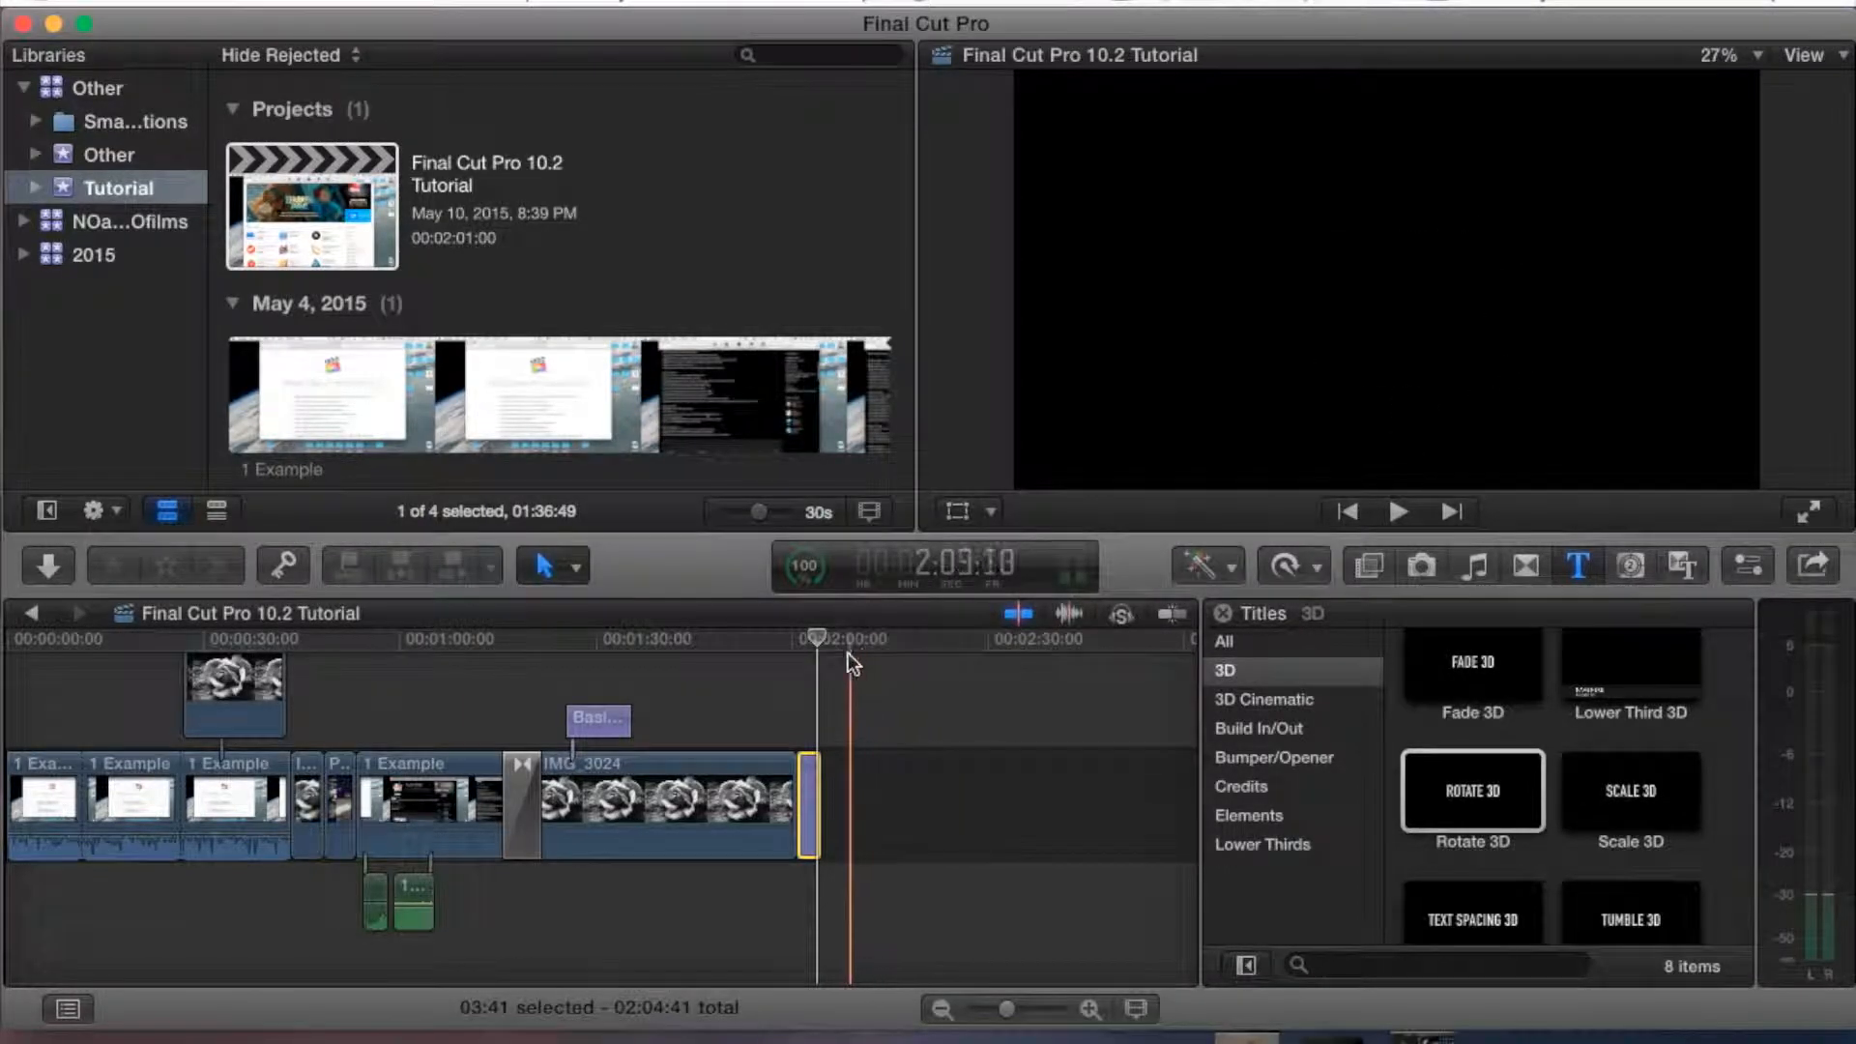
pyautogui.click(819, 639)
pyautogui.moveTo(820, 638); pyautogui.dragTo(820, 636)
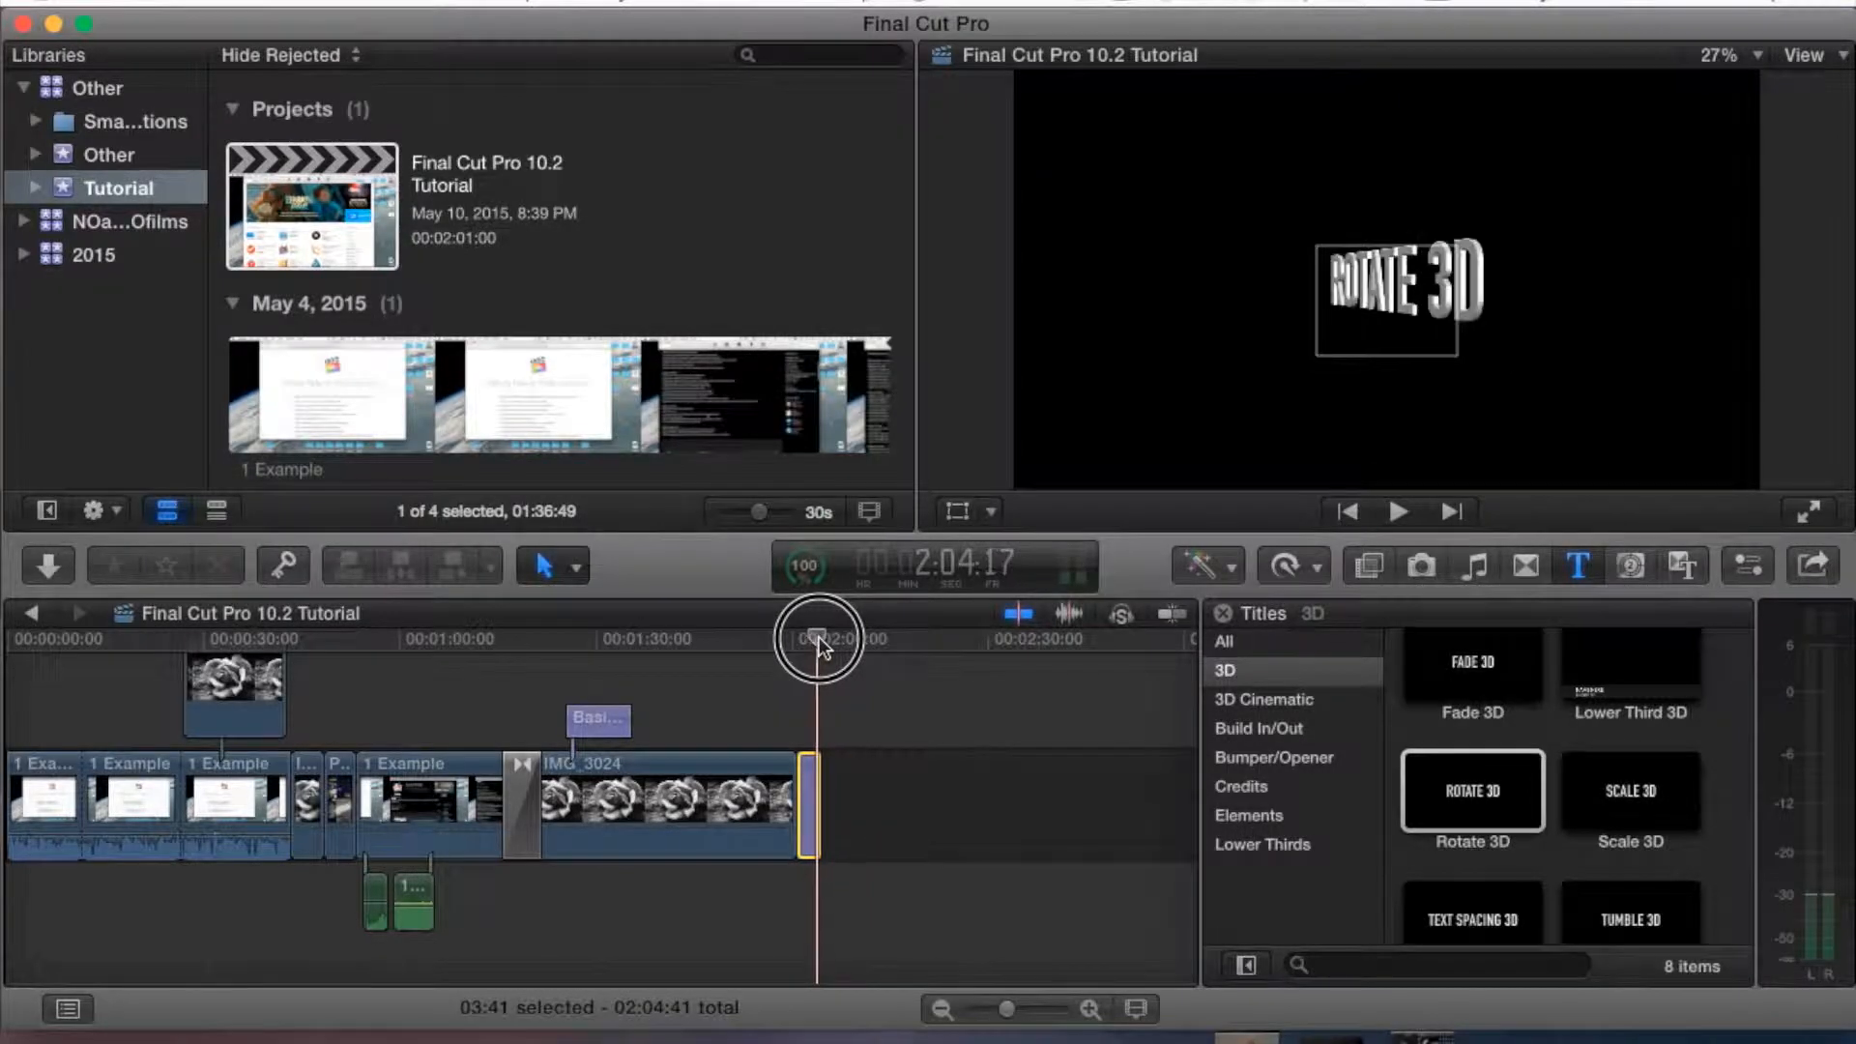
pyautogui.click(1751, 566)
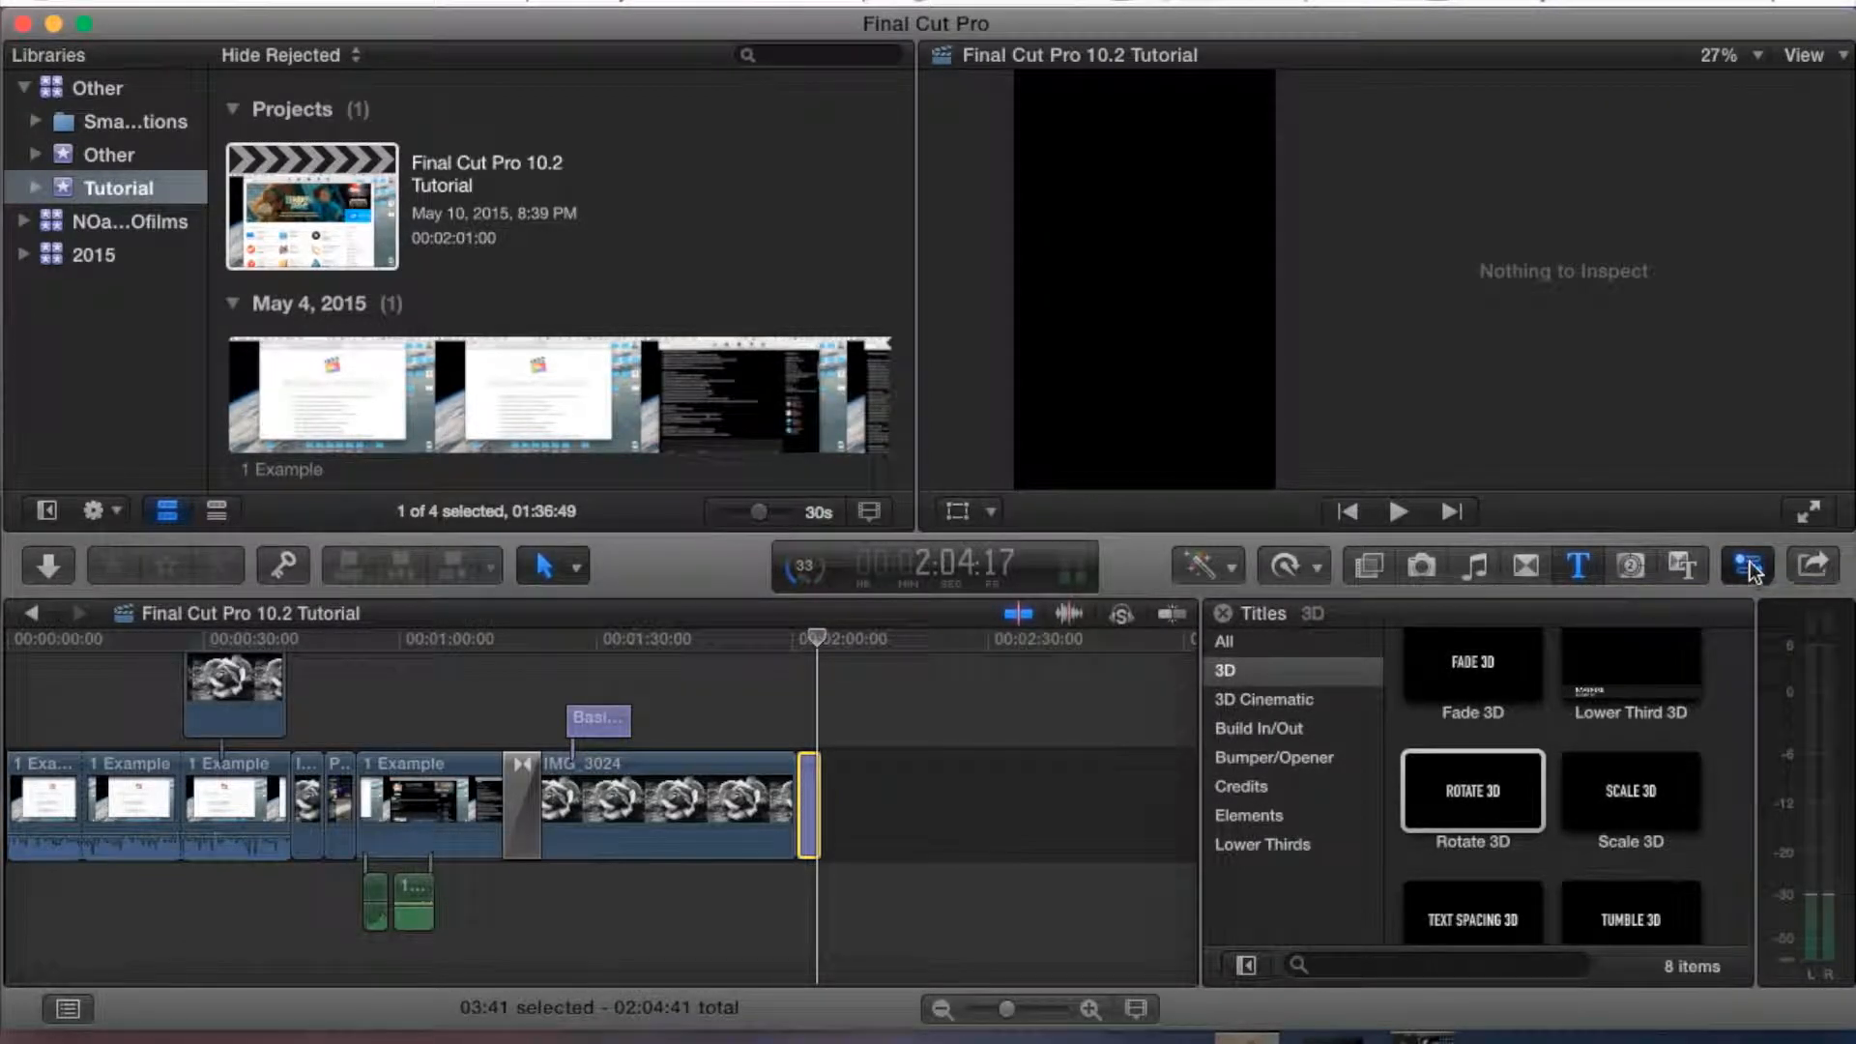
pyautogui.click(1445, 55)
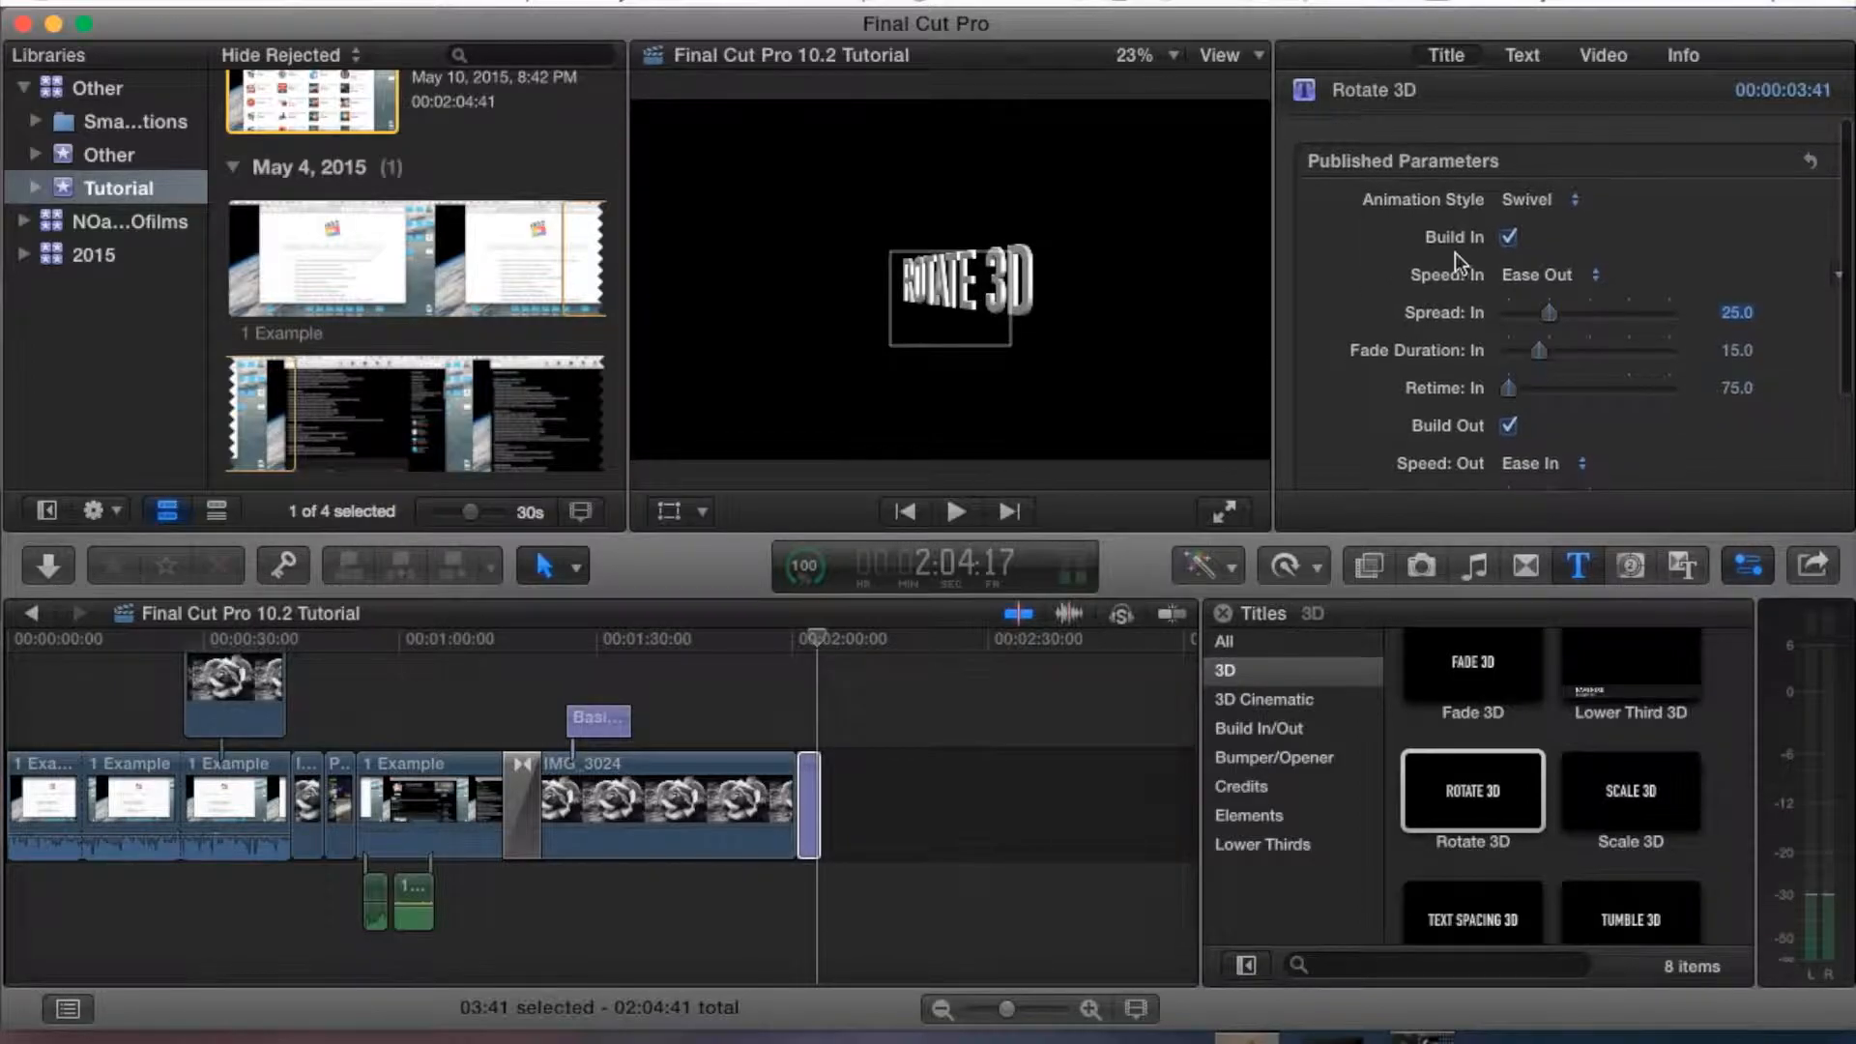
# Look through the Rotate 3D title's published parameters, switching Build Out off and back on
pyautogui.scroll(-2, 1420, 286)
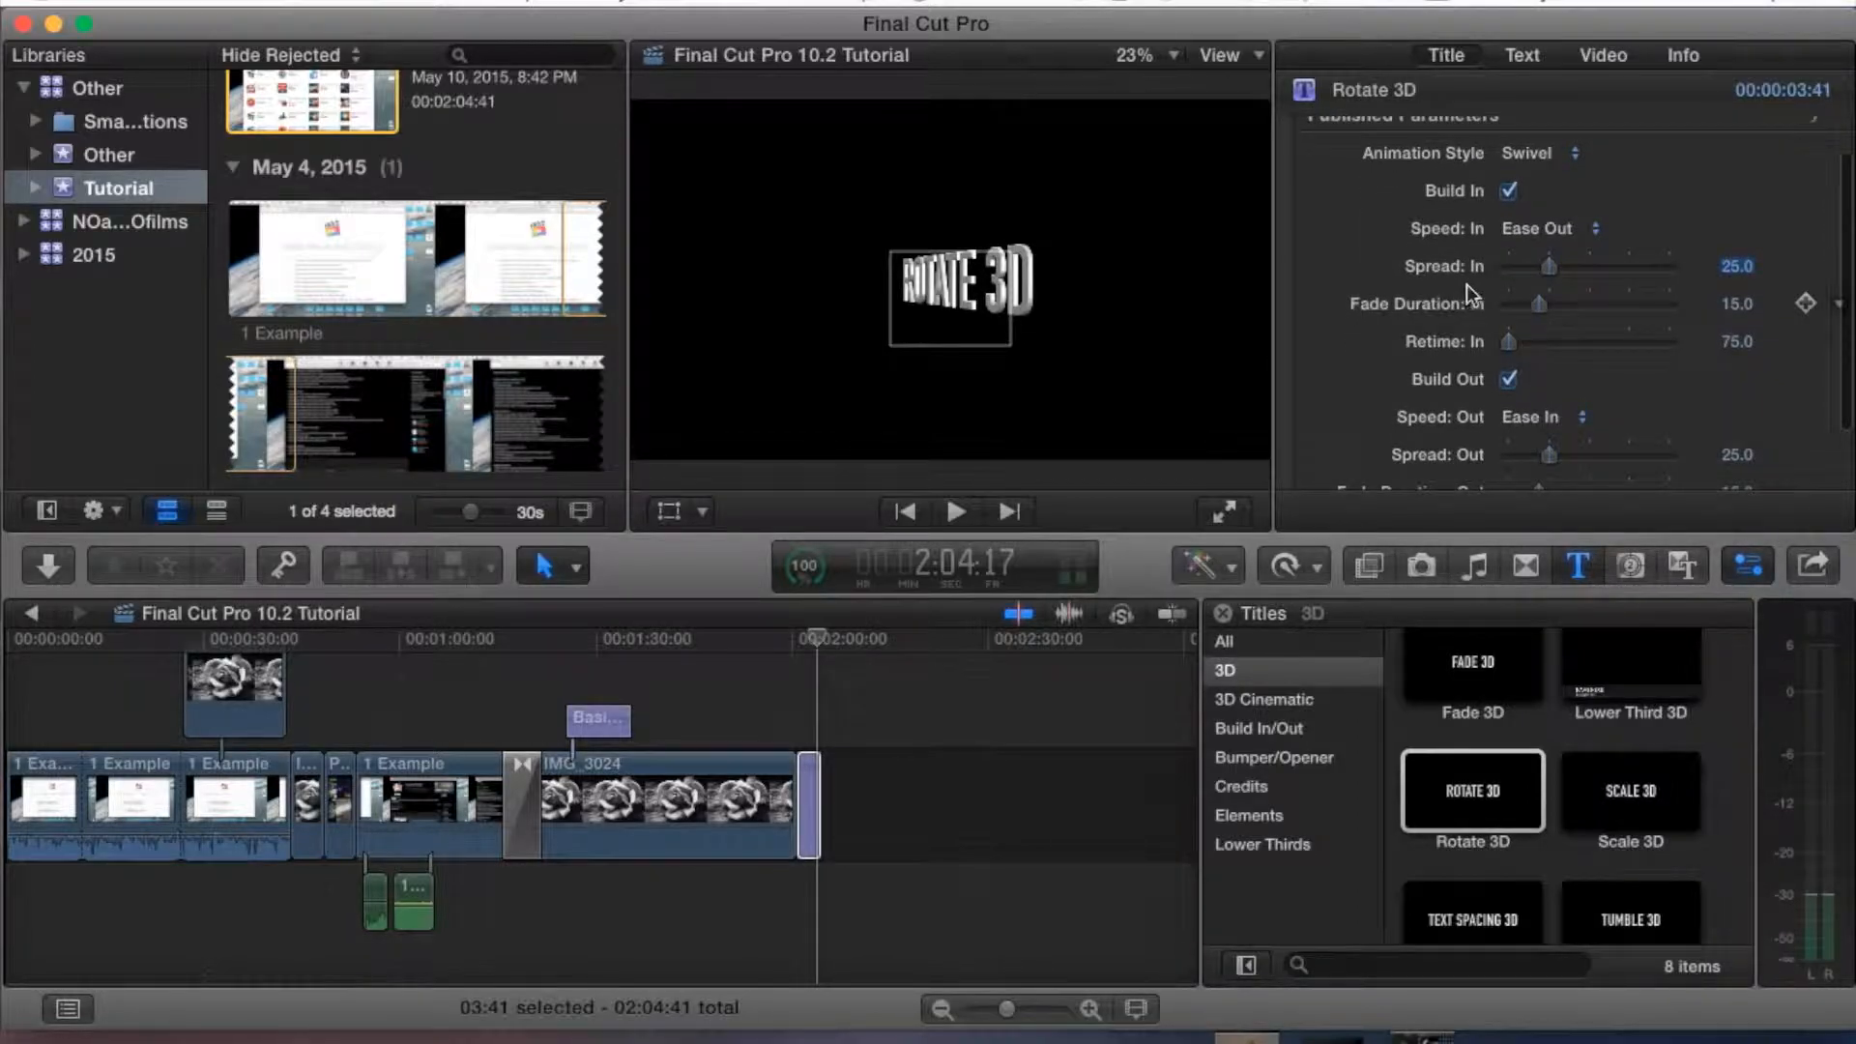
pyautogui.scroll(1, 1495, 282)
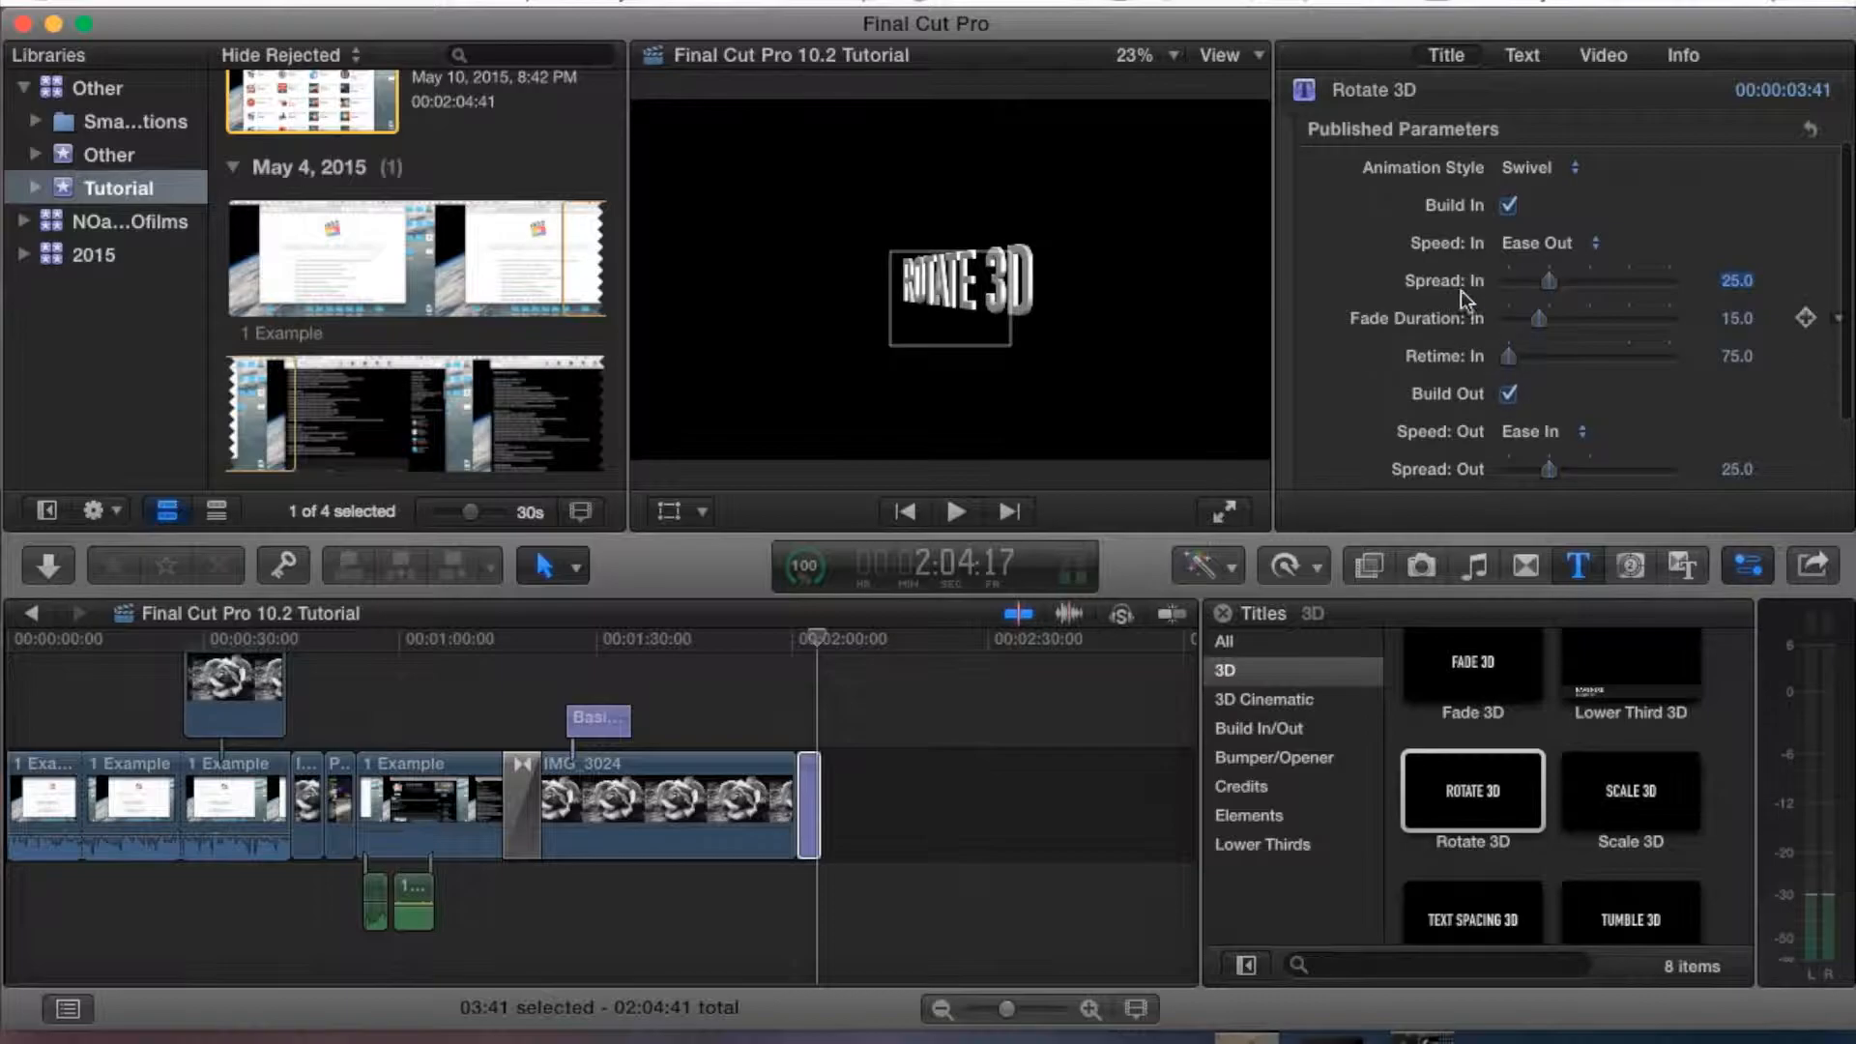
pyautogui.scroll(-3, 1461, 294)
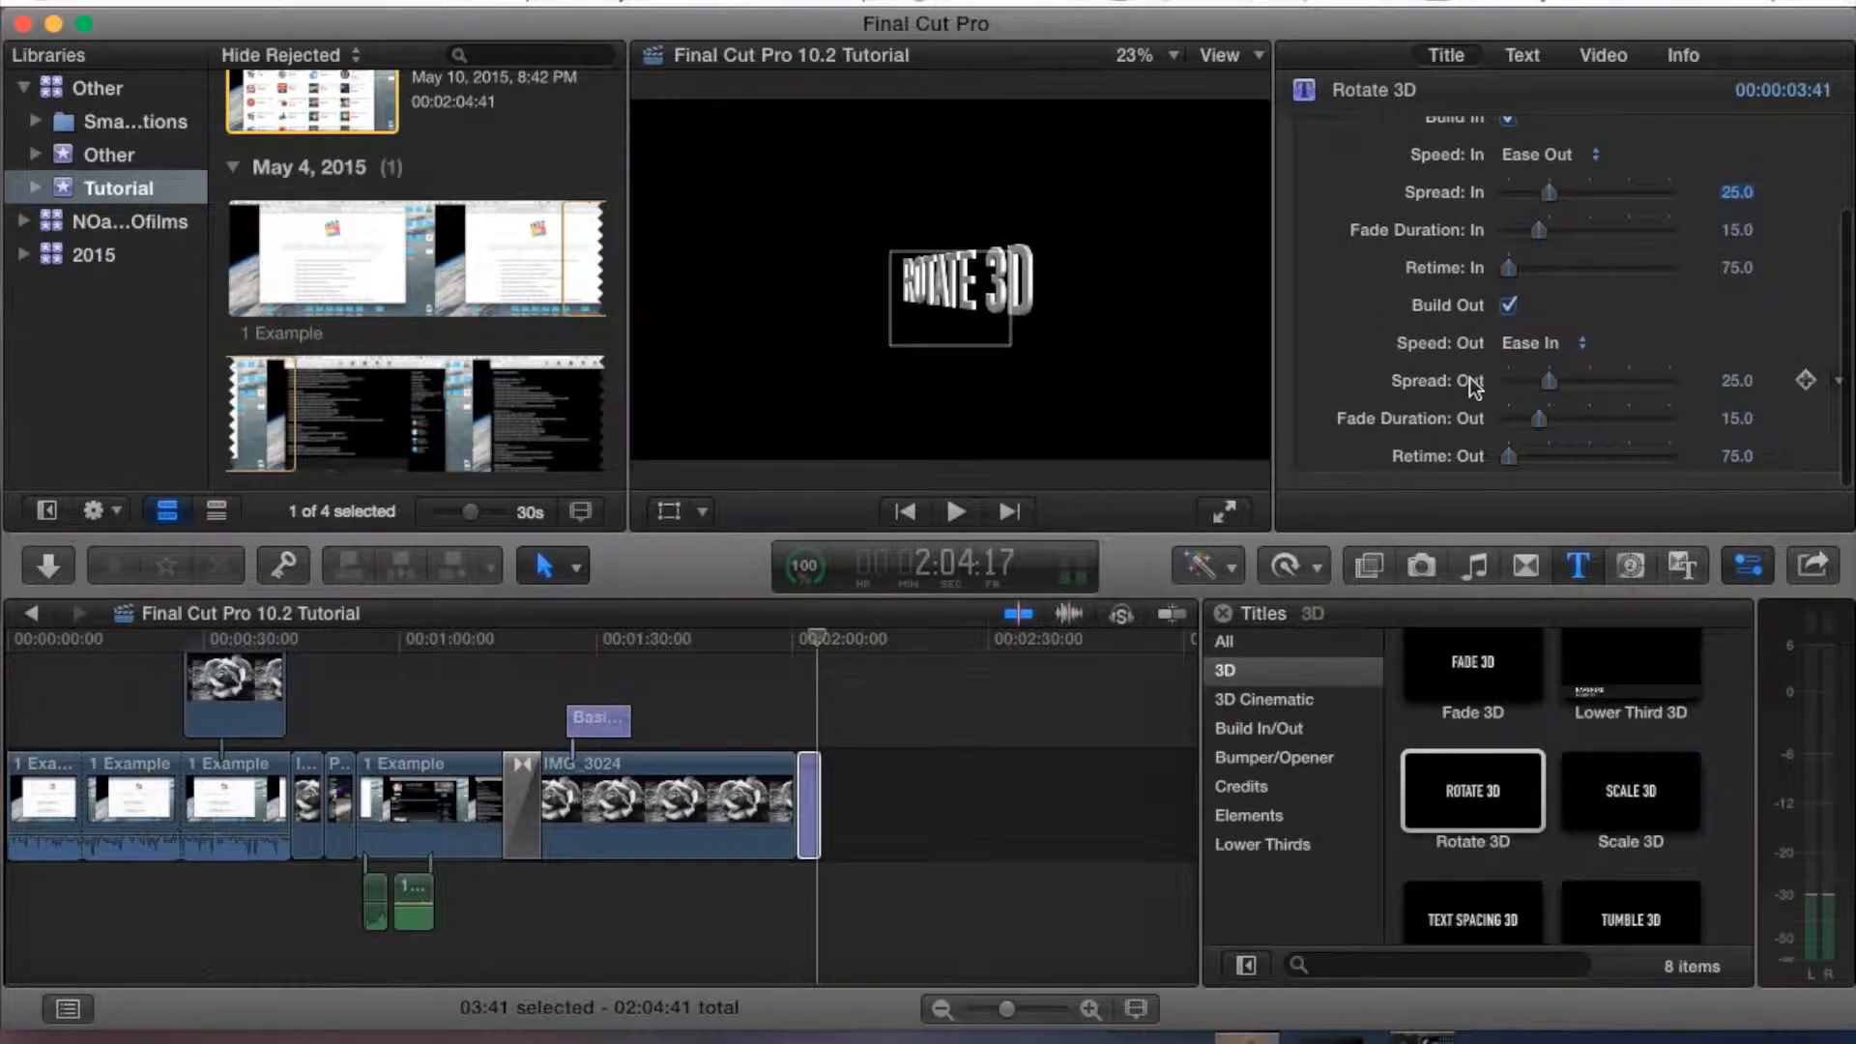
pyautogui.scroll(1, 1474, 386)
pyautogui.click(1509, 344)
pyautogui.click(1510, 344)
pyautogui.scroll(3, 1442, 322)
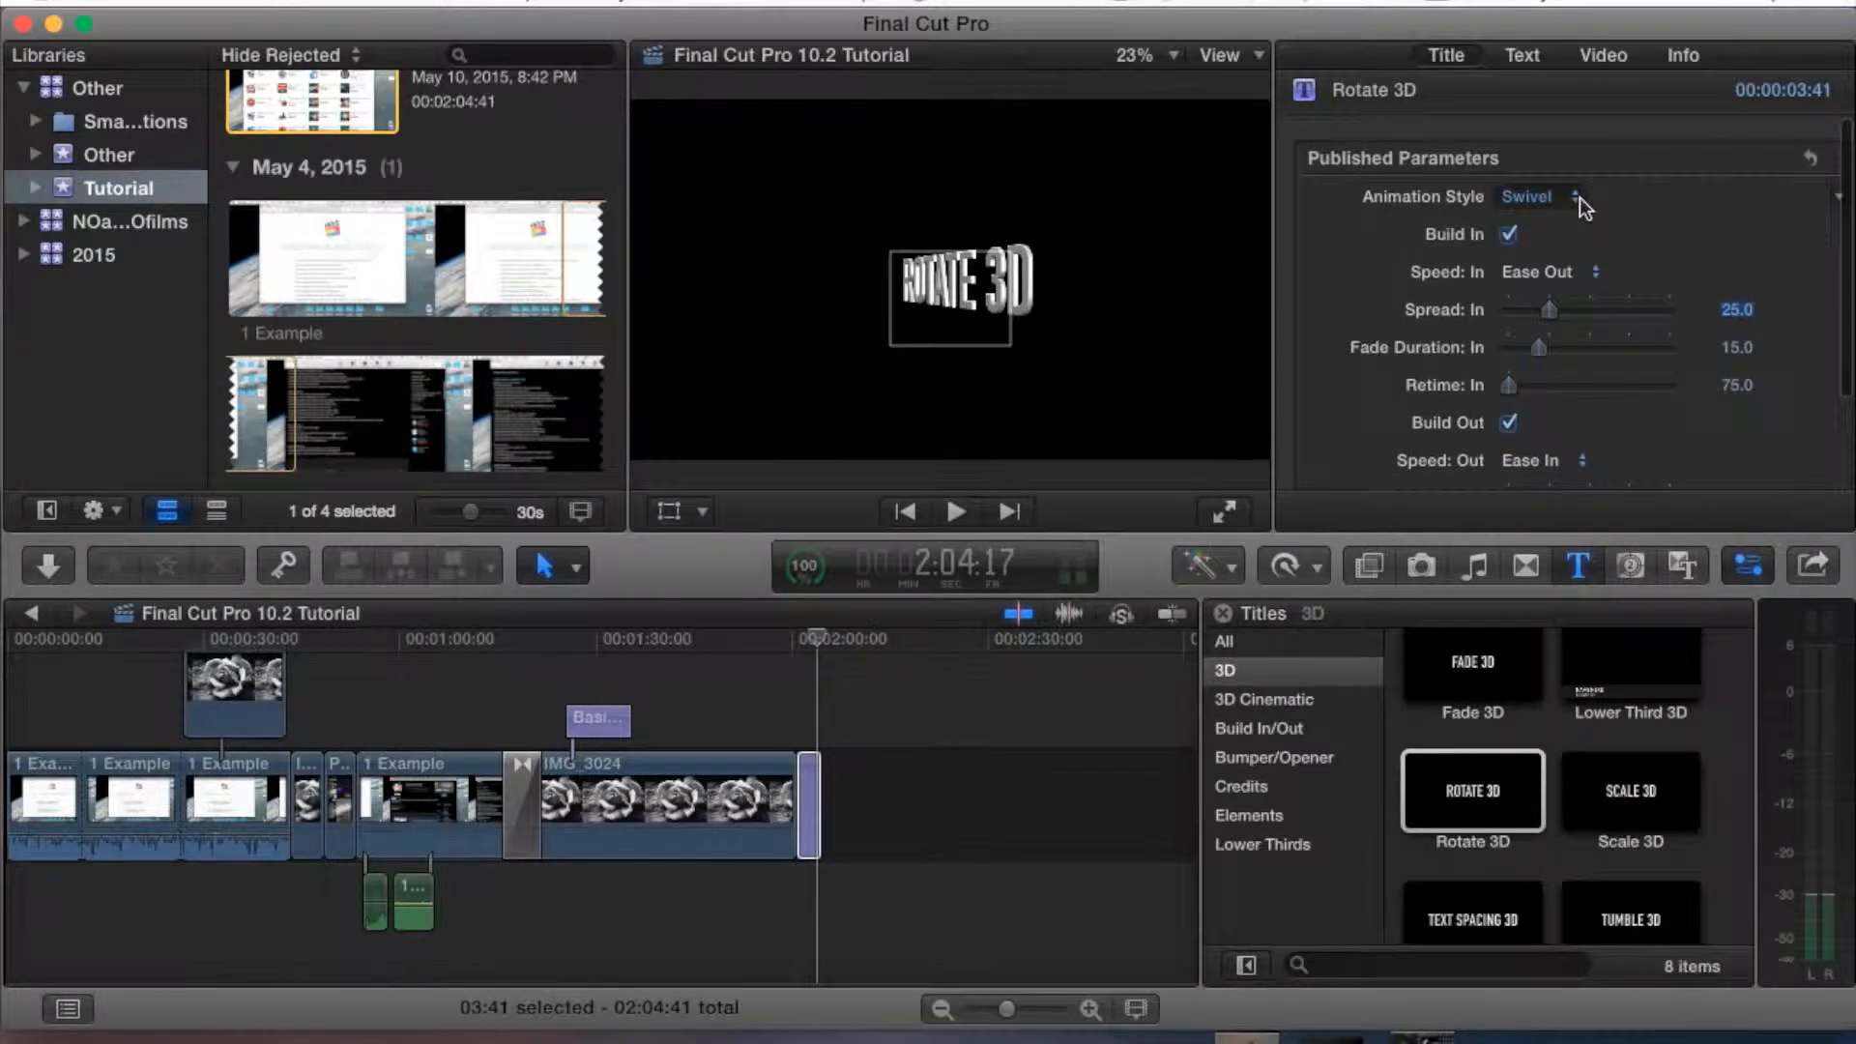
# Try the None animation style on the Rotate 3D title and set it back to Swivel
pyautogui.click(1537, 195)
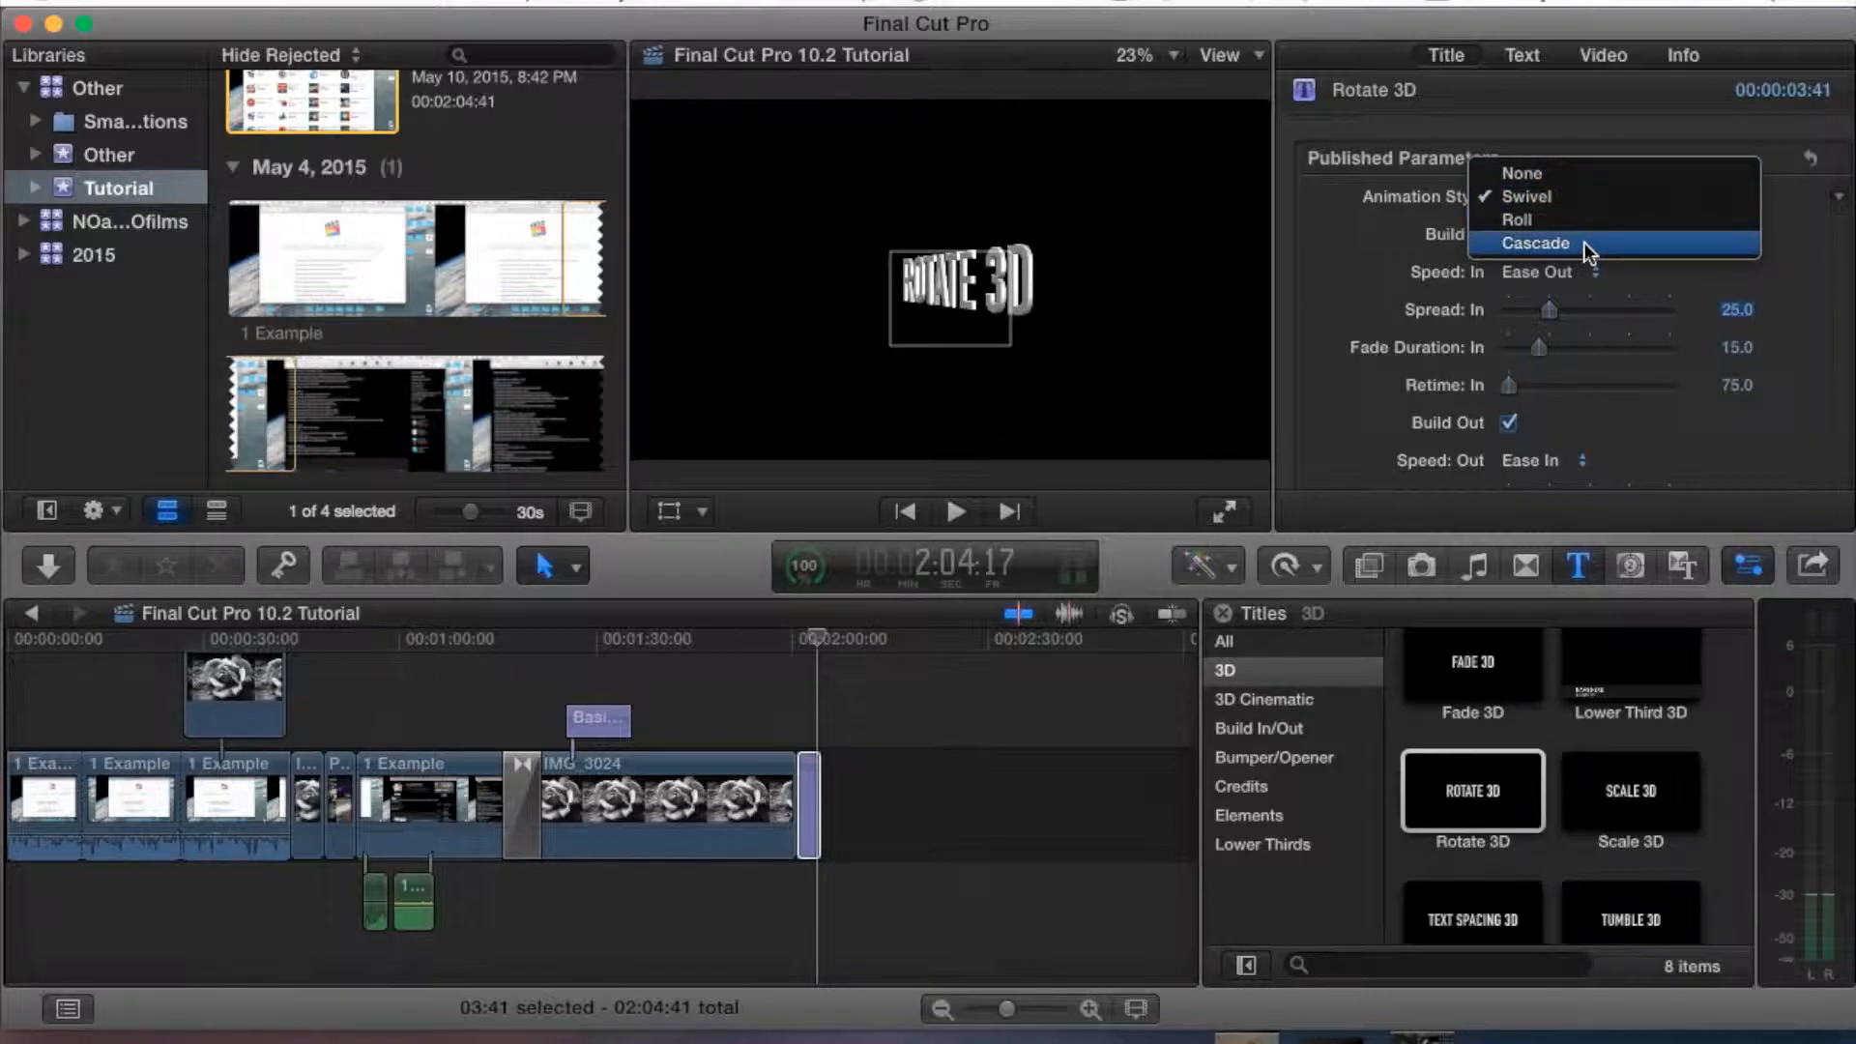
pyautogui.click(1577, 173)
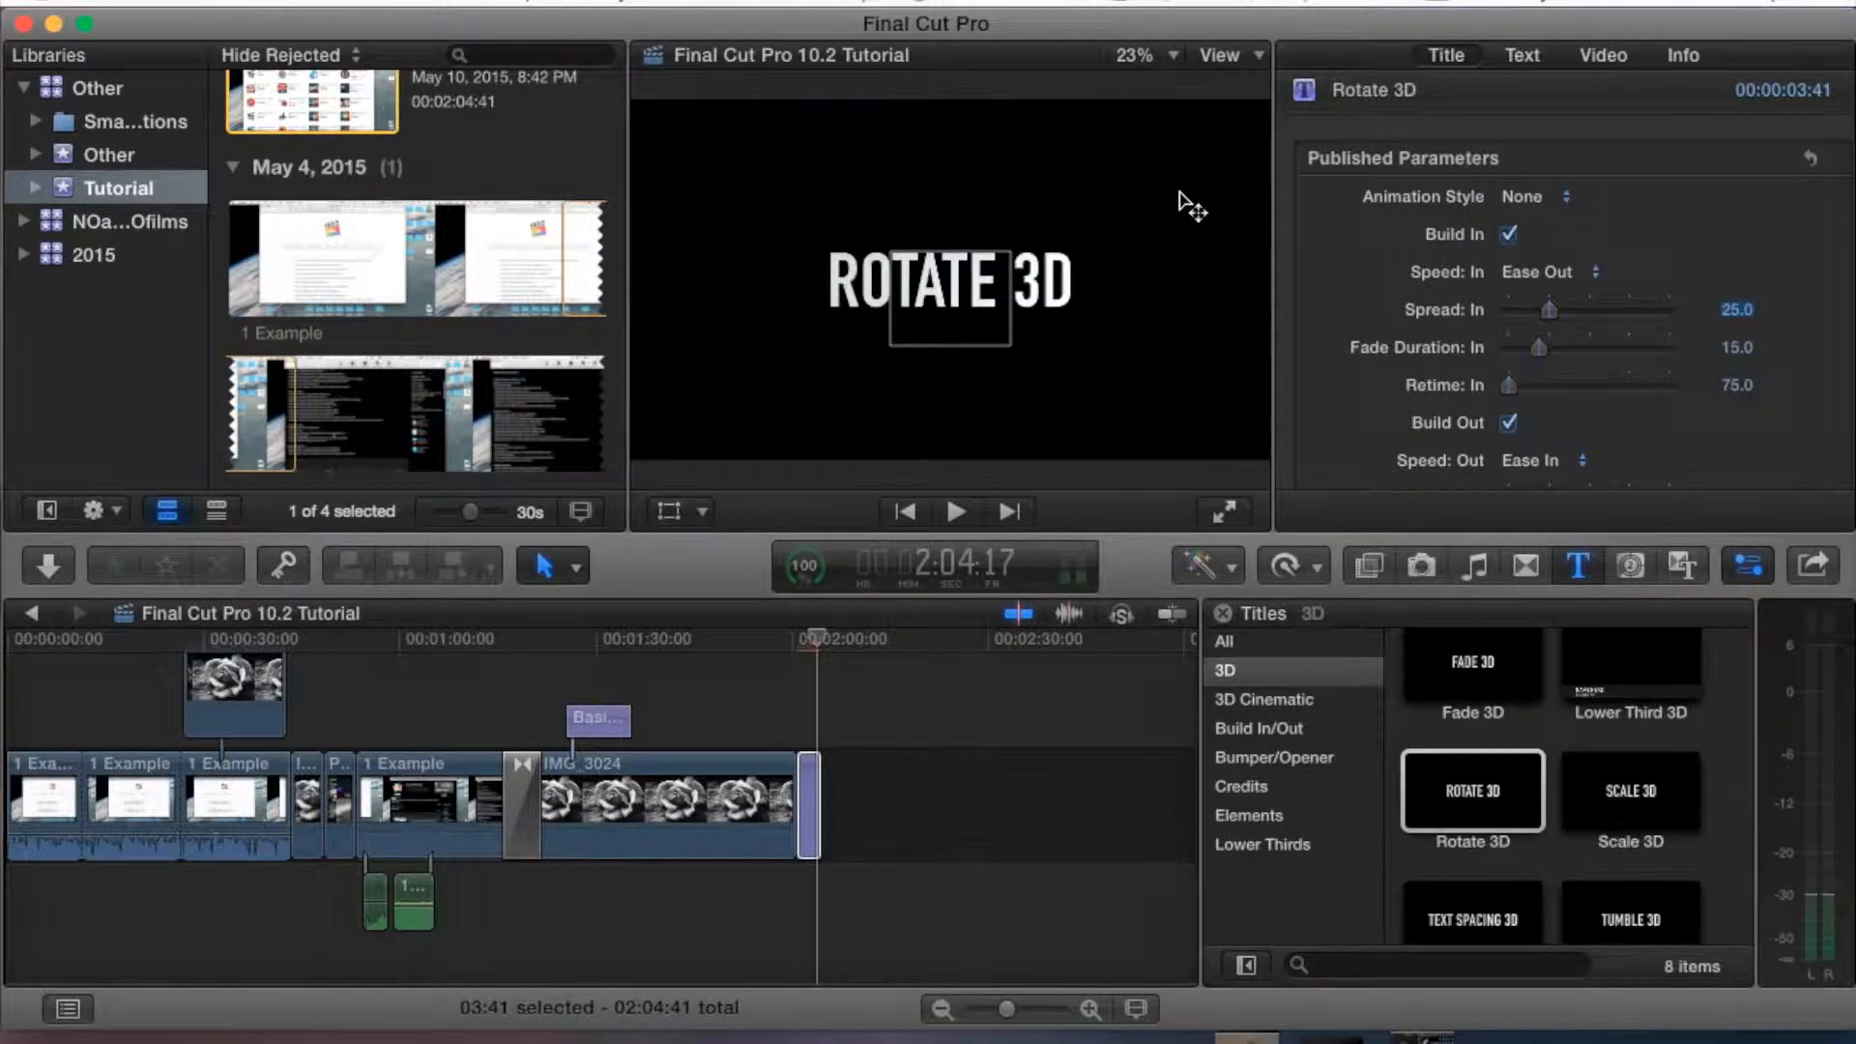
pyautogui.click(1539, 199)
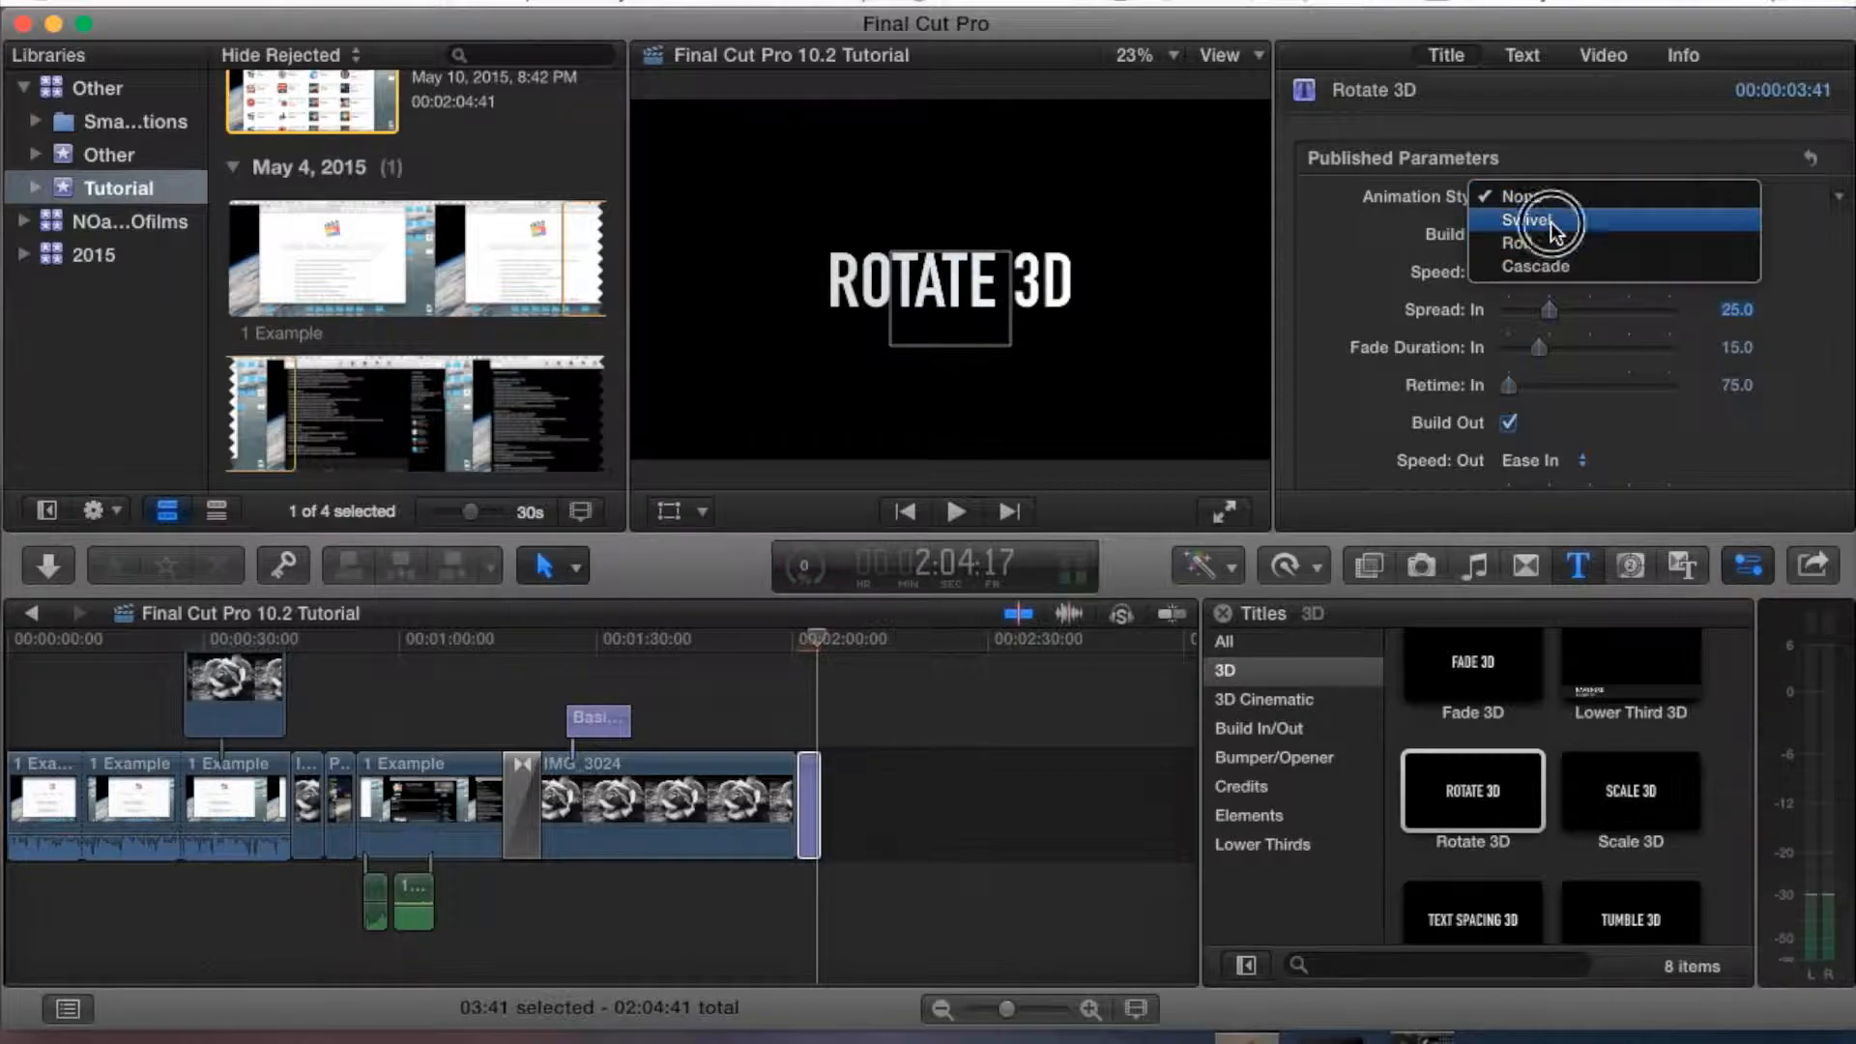
pyautogui.click(1552, 222)
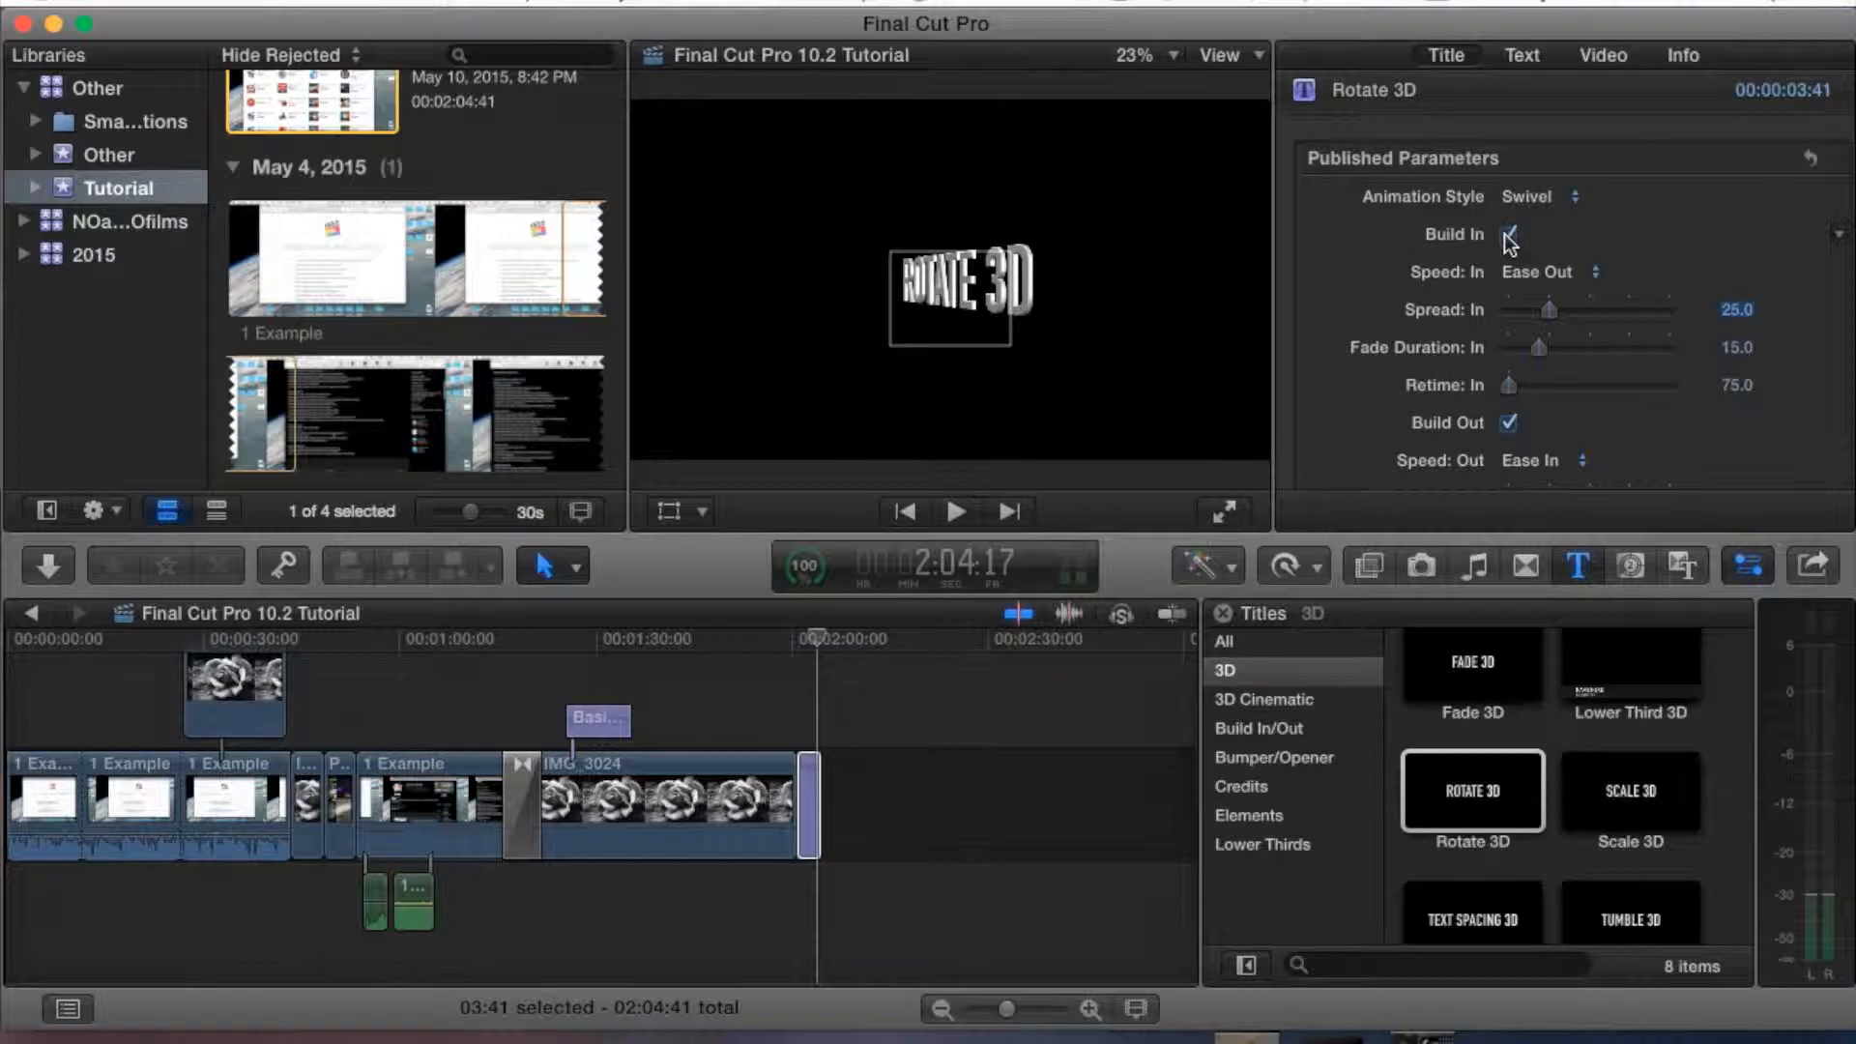
# Examine the Rotate 3D title's build settings and the options available for Speed: Out
pyautogui.scroll(-3, 1533, 349)
pyautogui.scroll(3, 1533, 348)
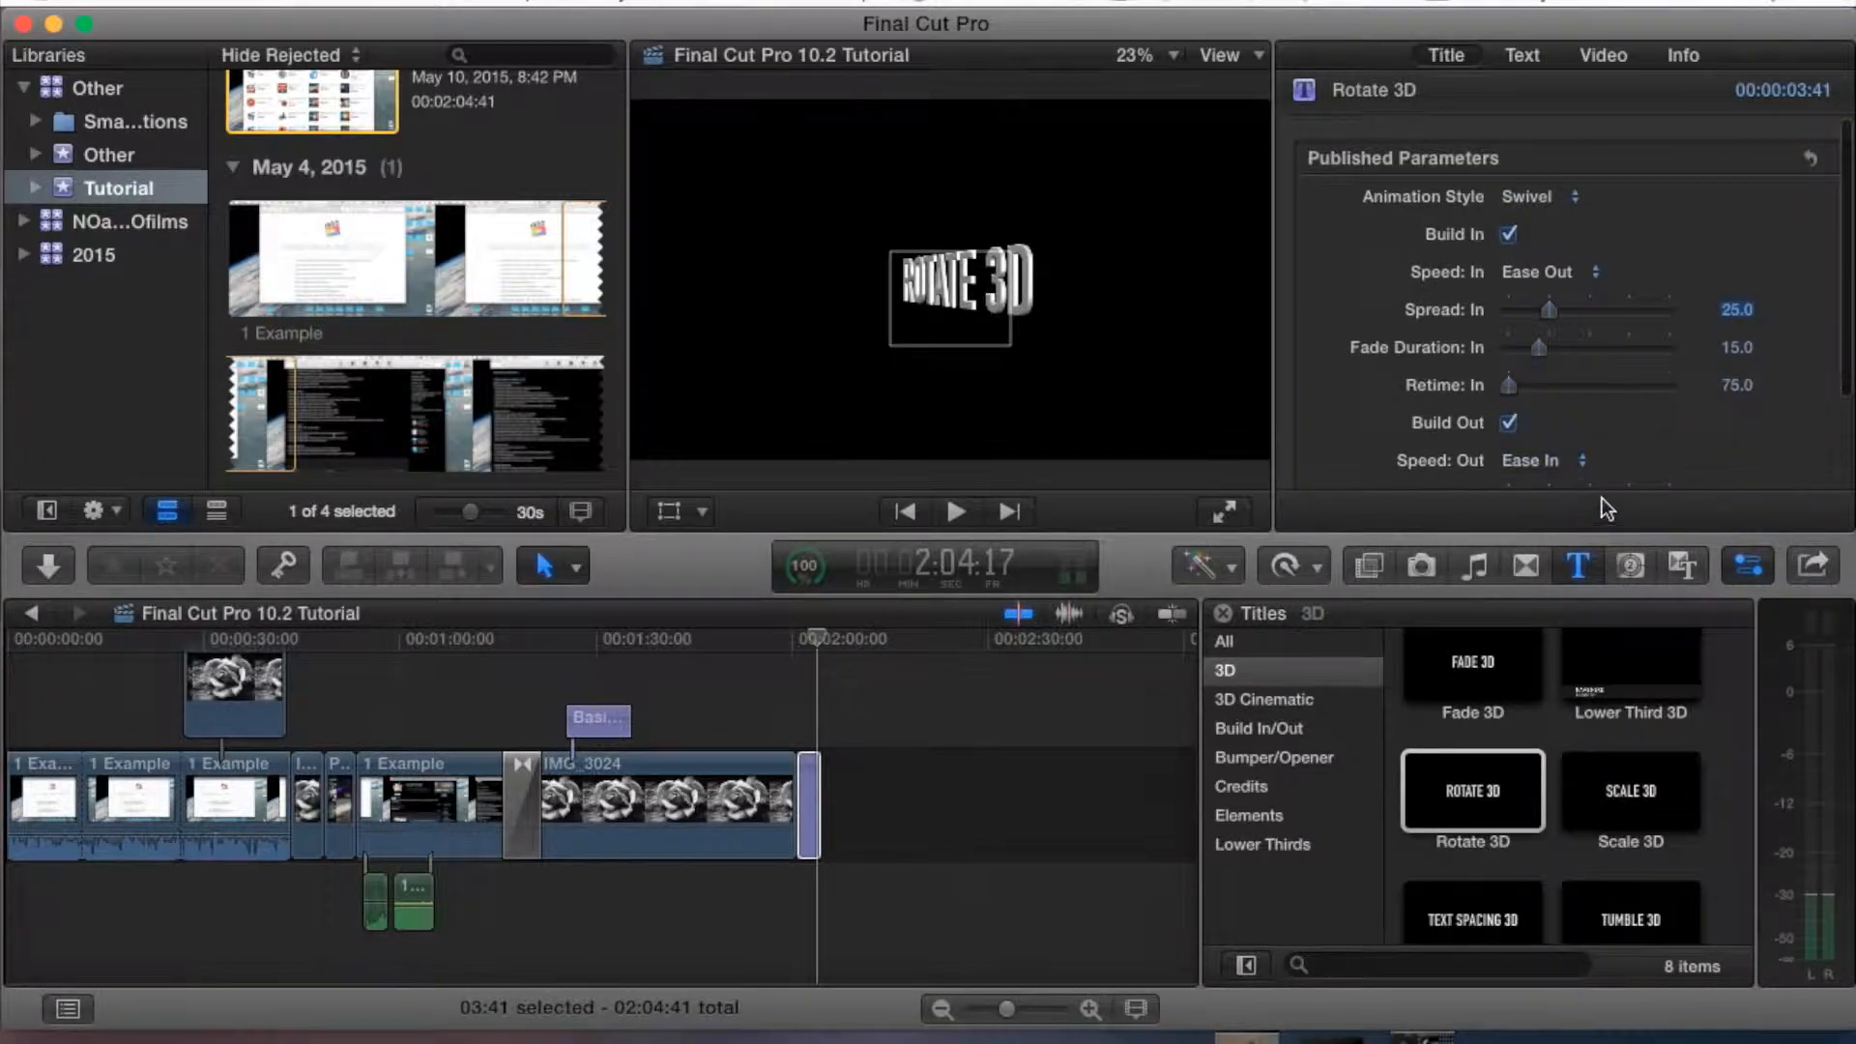
pyautogui.scroll(-3, 1585, 399)
pyautogui.click(1564, 388)
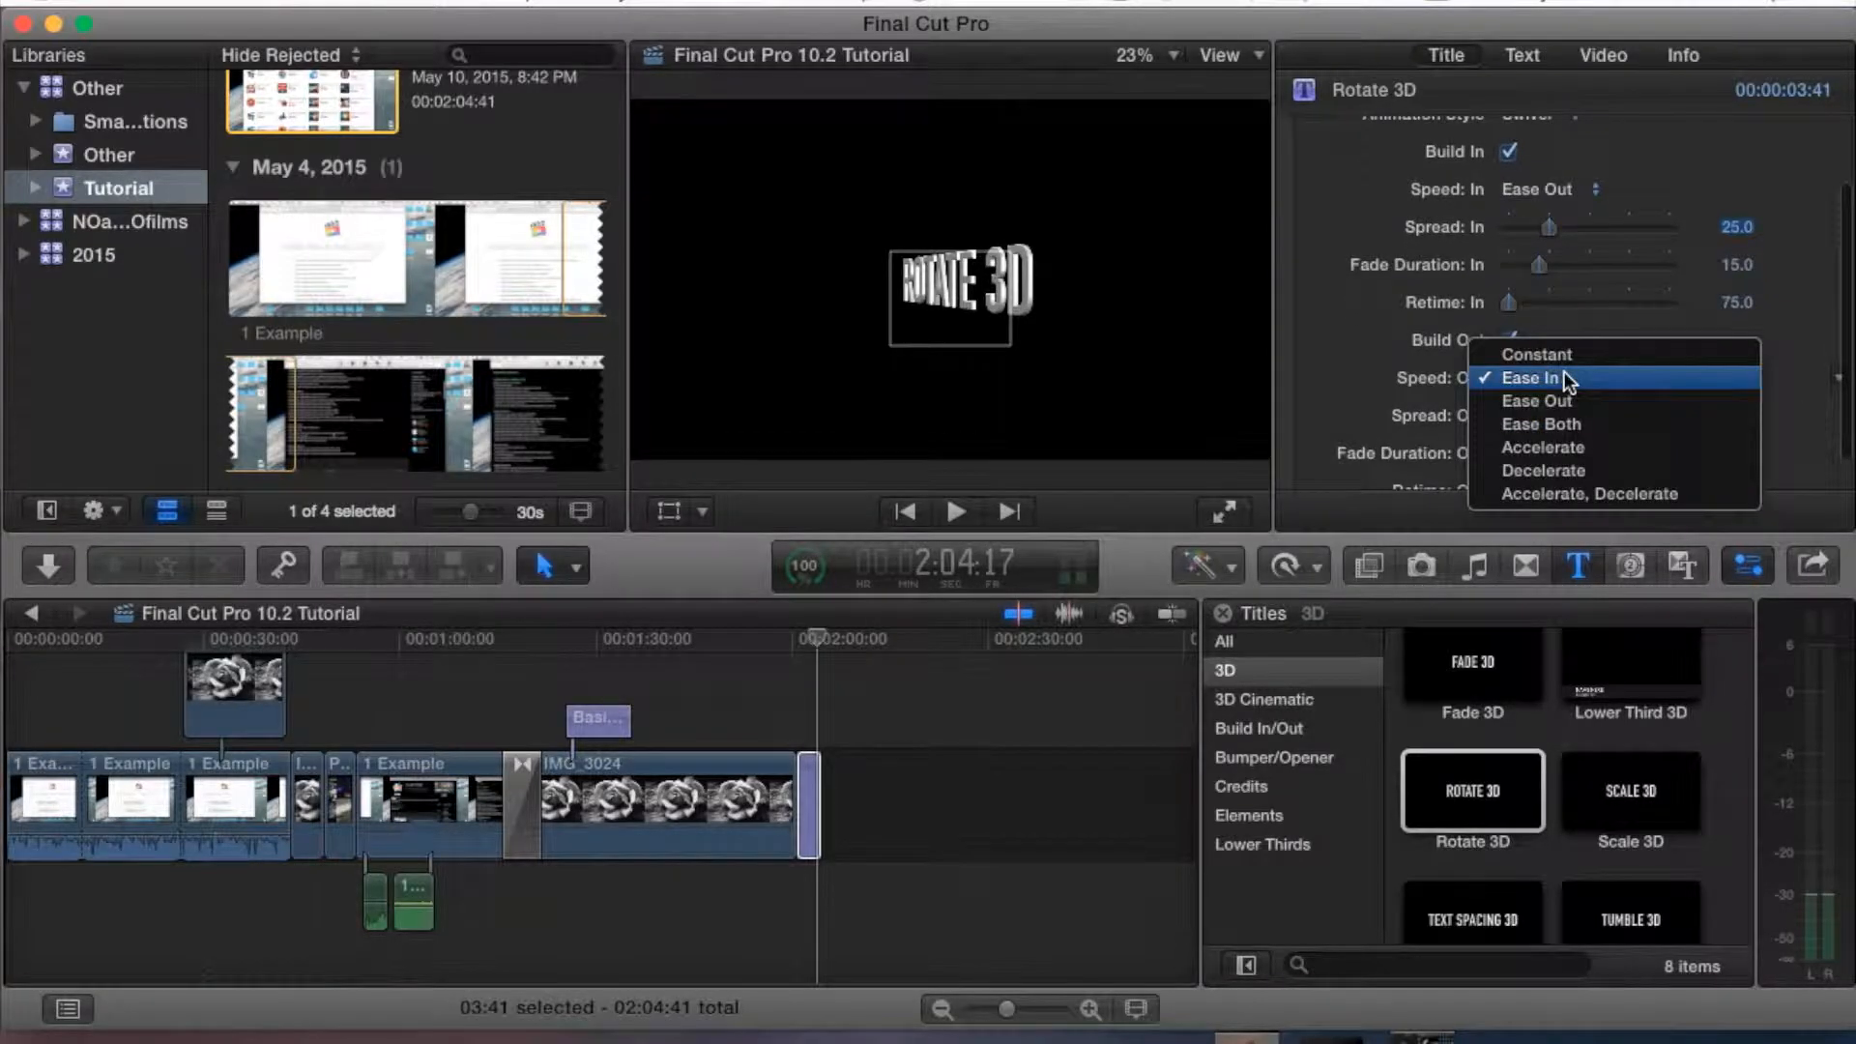
pyautogui.click(1611, 333)
pyautogui.scroll(3, 1610, 331)
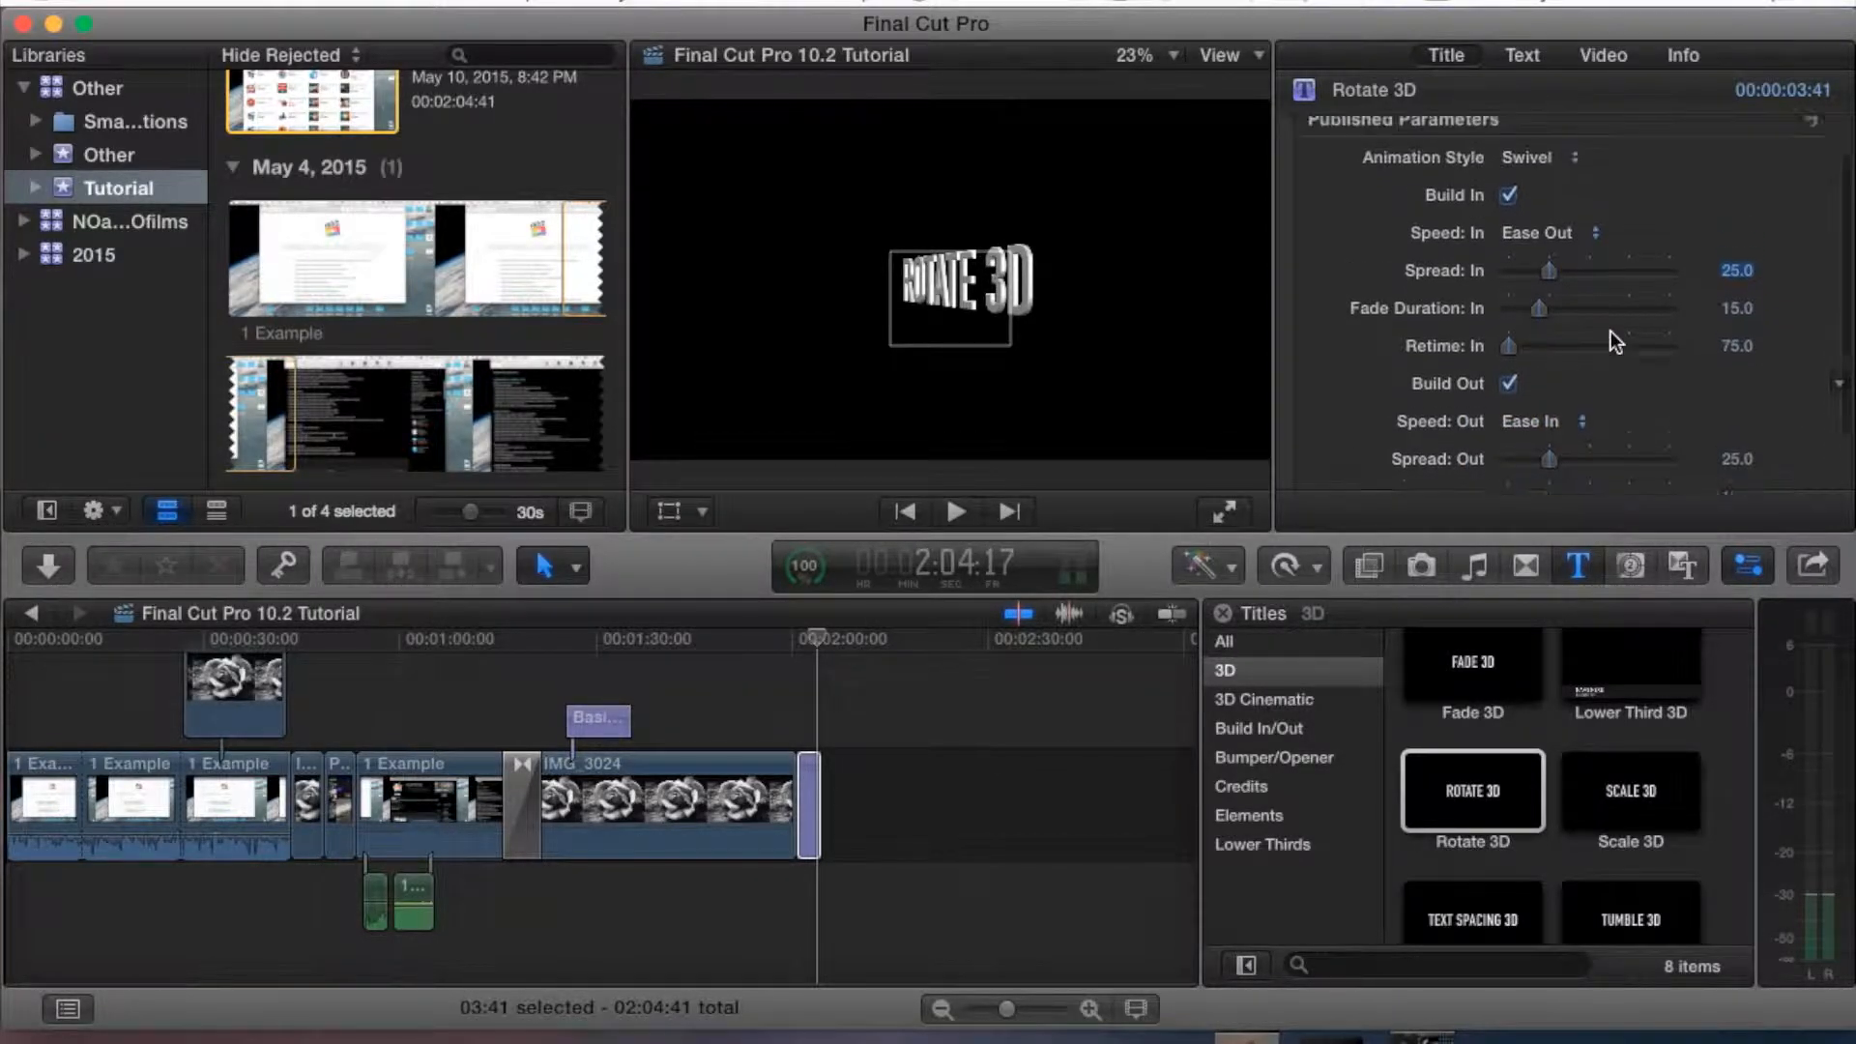
# Replace the Rotate 3D title's text with "Text 3D"
pyautogui.click(1518, 55)
pyautogui.click(1435, 211)
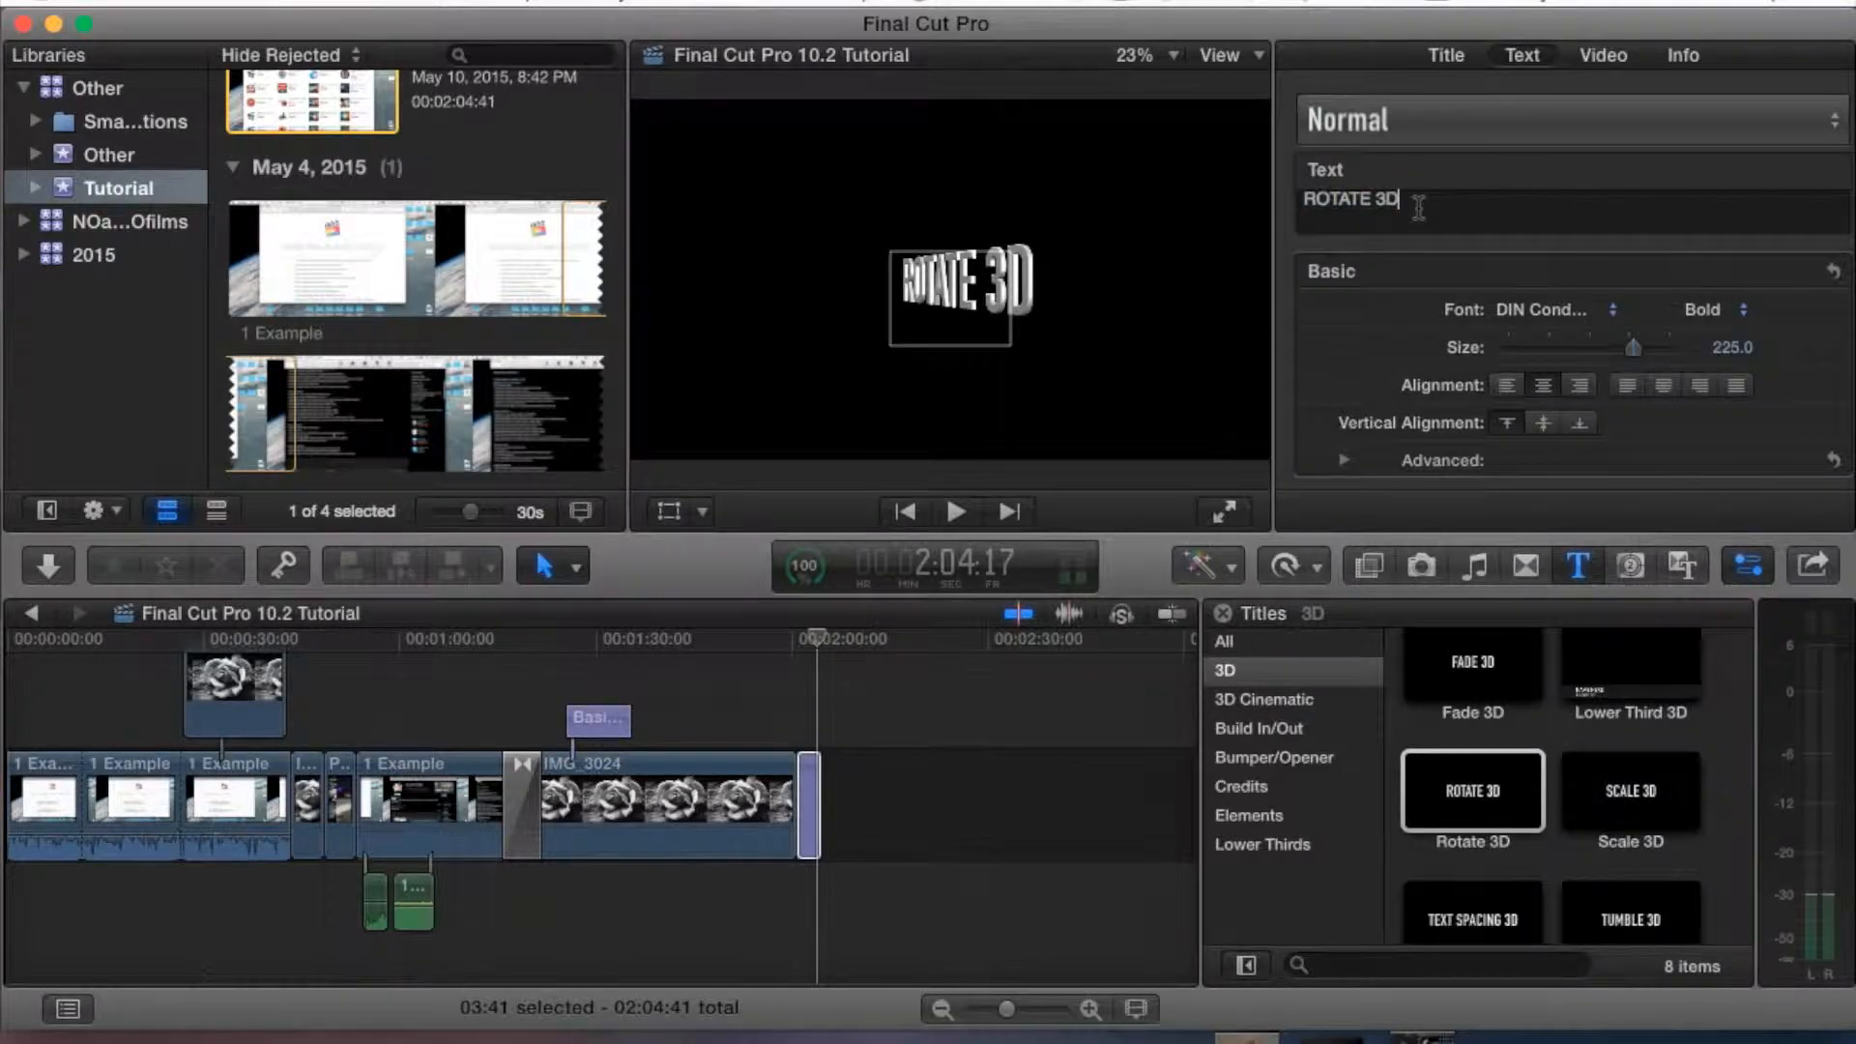
pyautogui.tripleClick(1424, 209)
pyautogui.write('Text 3')
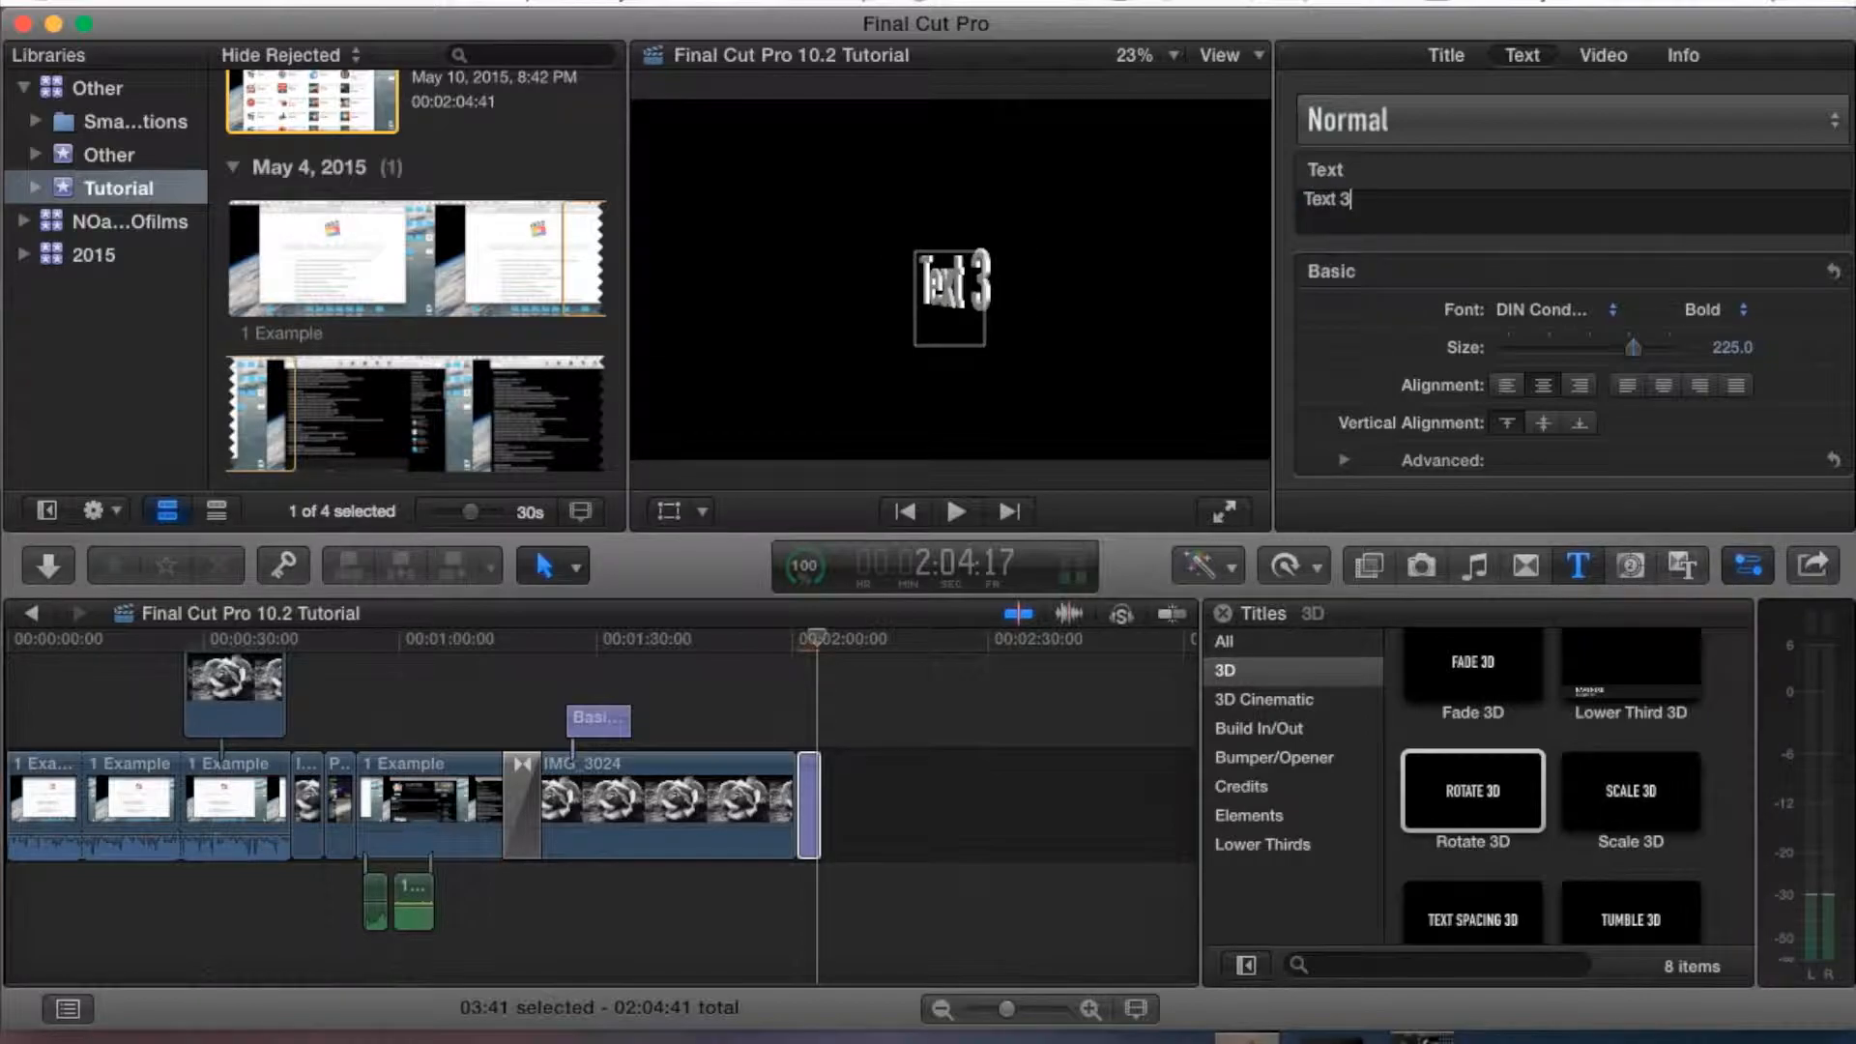
pyautogui.write('D')
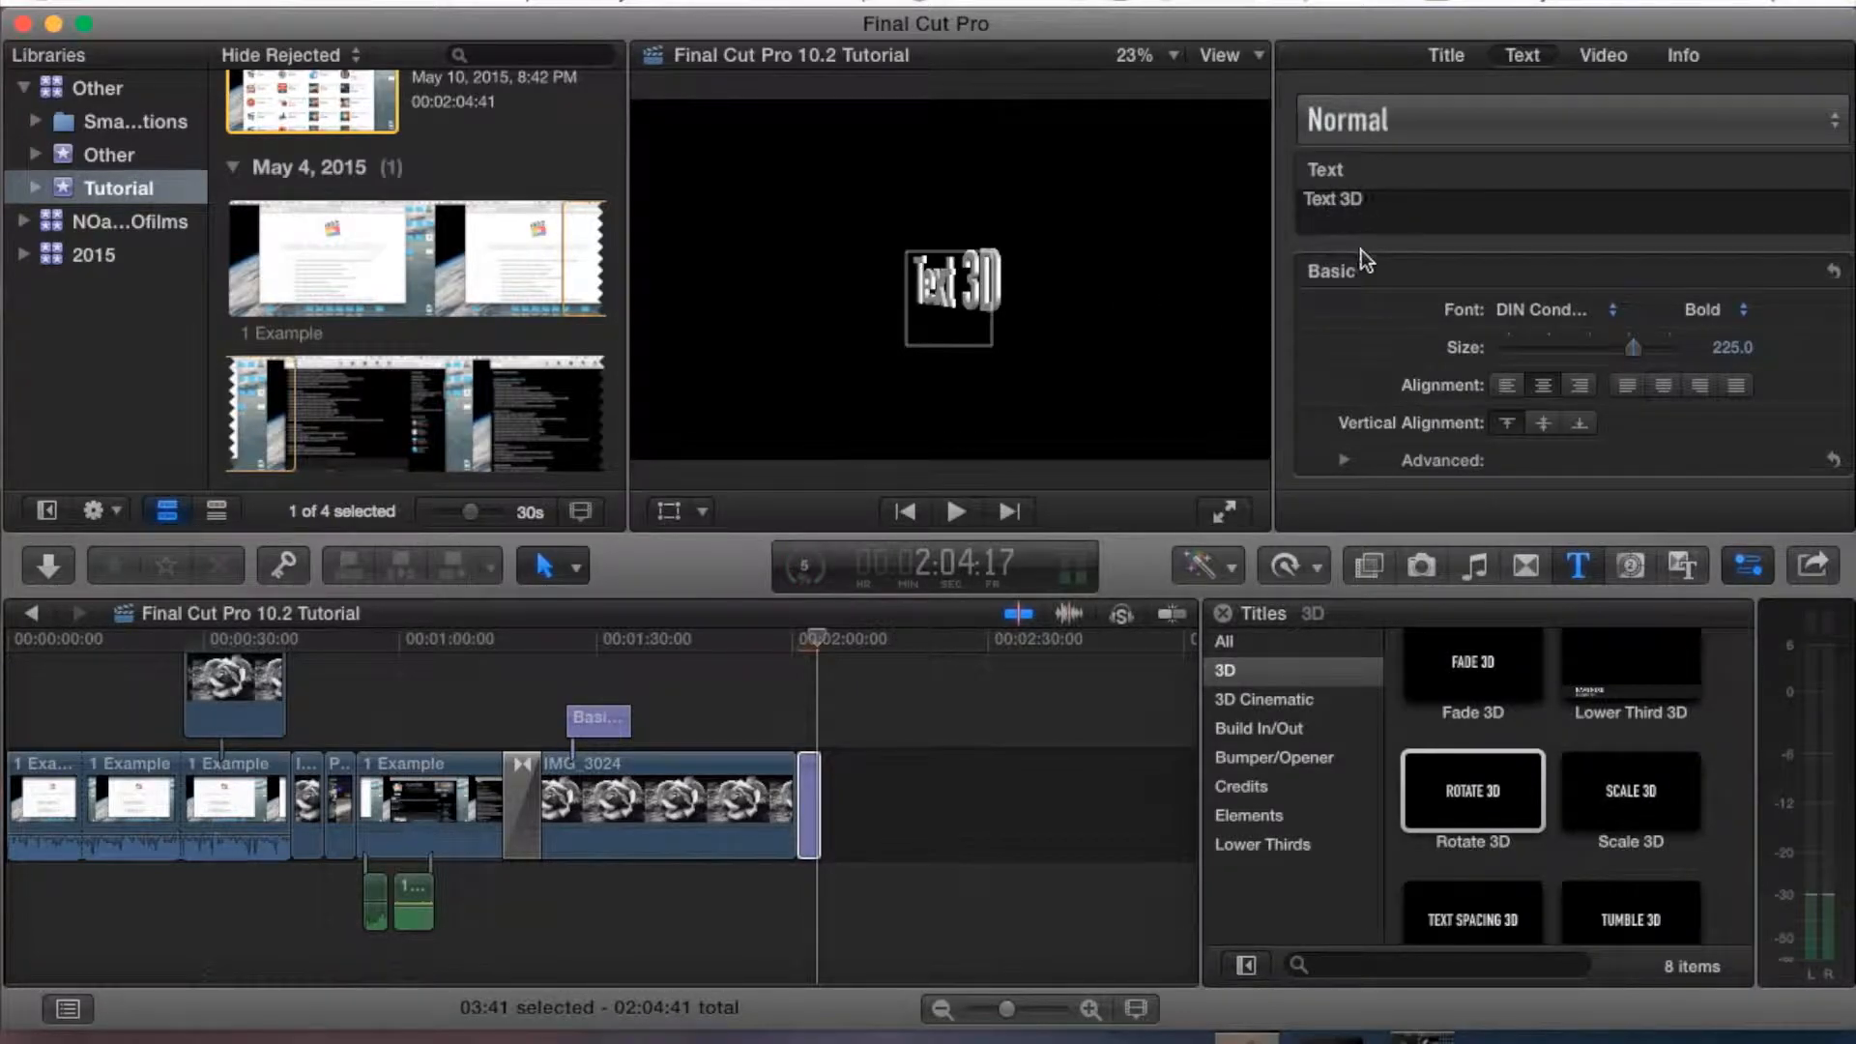
# Look through the title's text settings, turning the 3D Text effect off and back on
pyautogui.scroll(-5, 1315, 313)
pyautogui.scroll(1, 1305, 319)
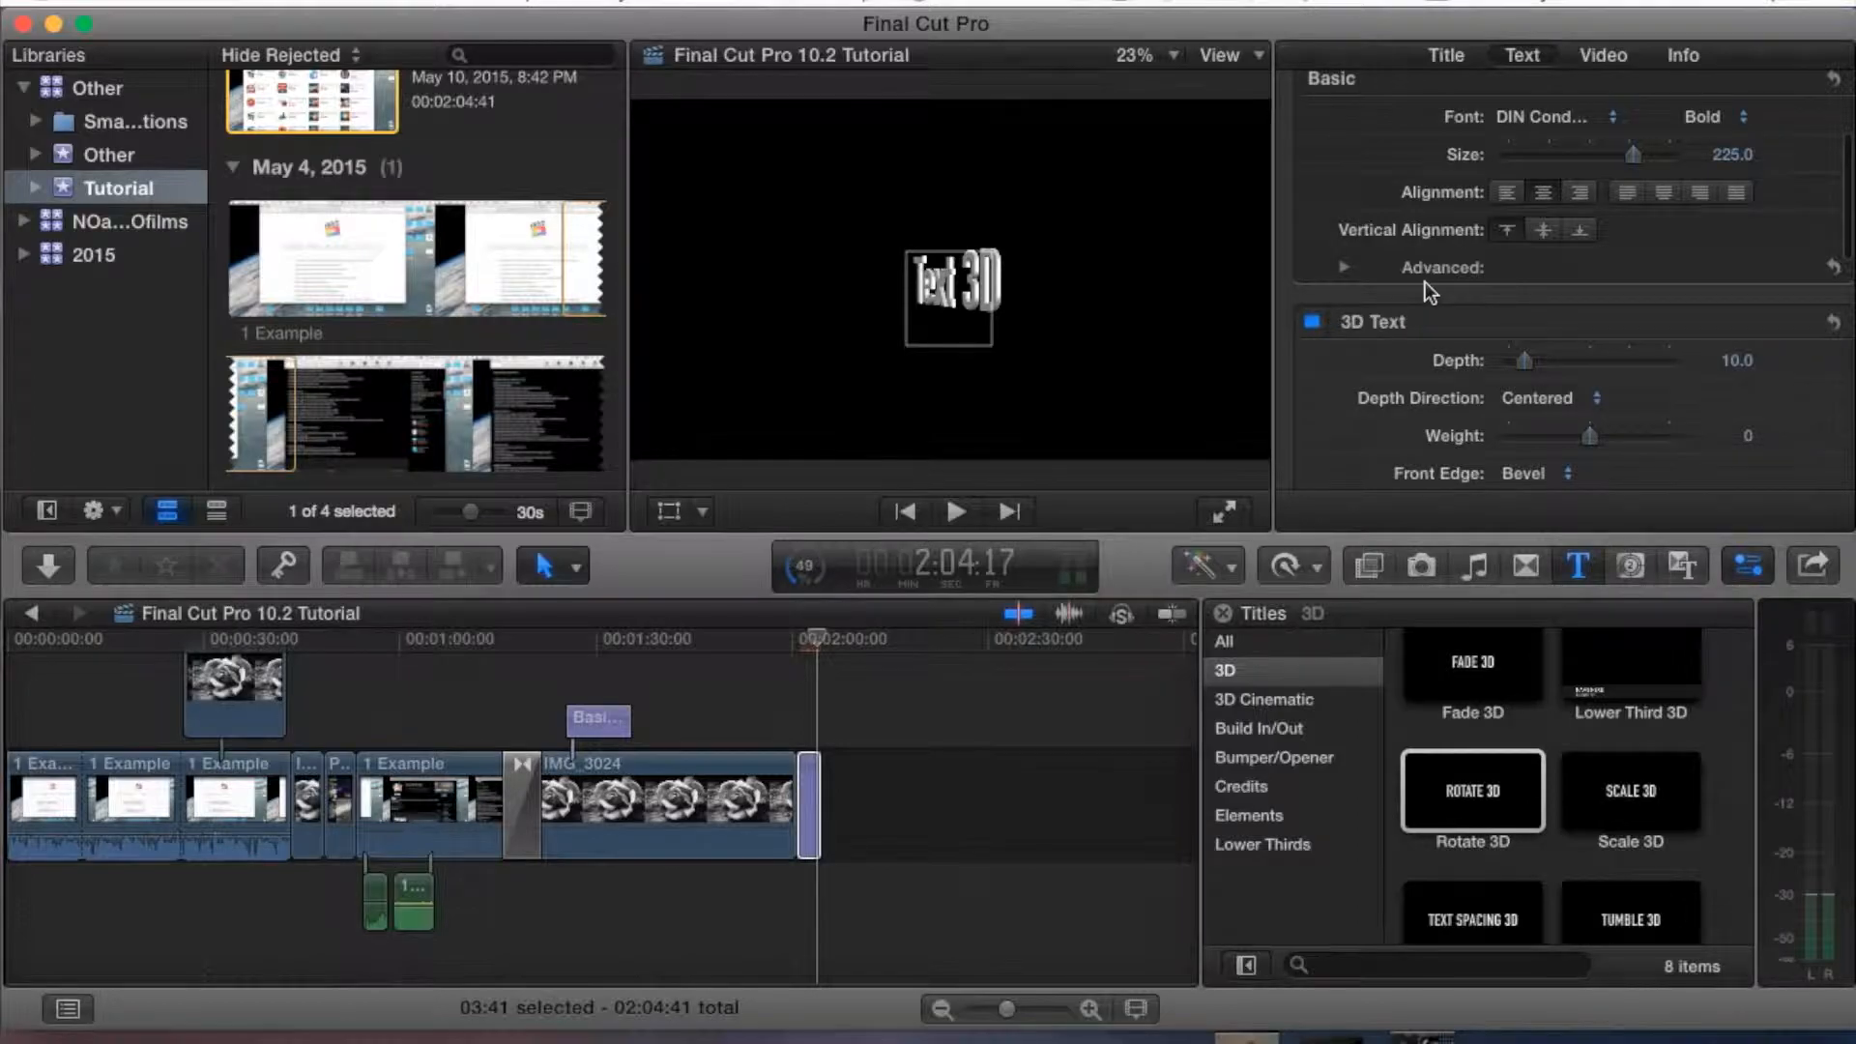
pyautogui.scroll(4, 1425, 281)
pyautogui.scroll(-3, 1342, 338)
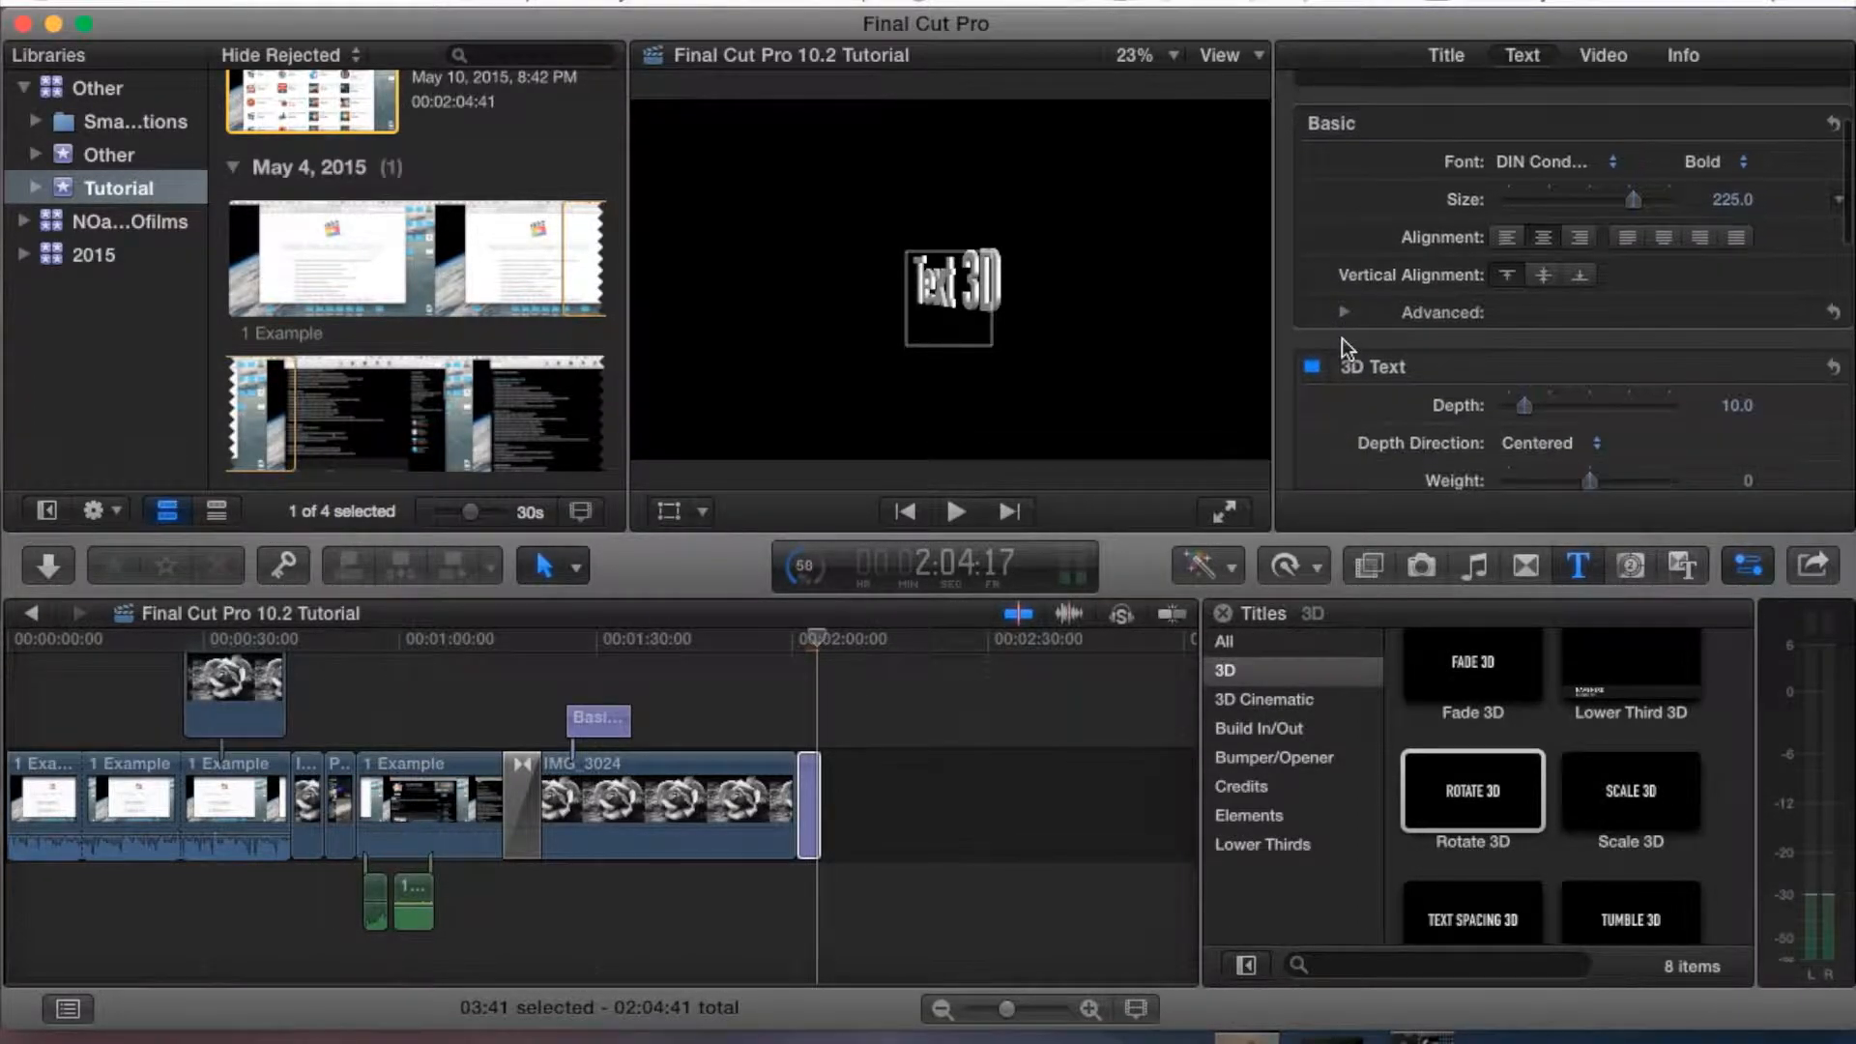
pyautogui.click(1313, 367)
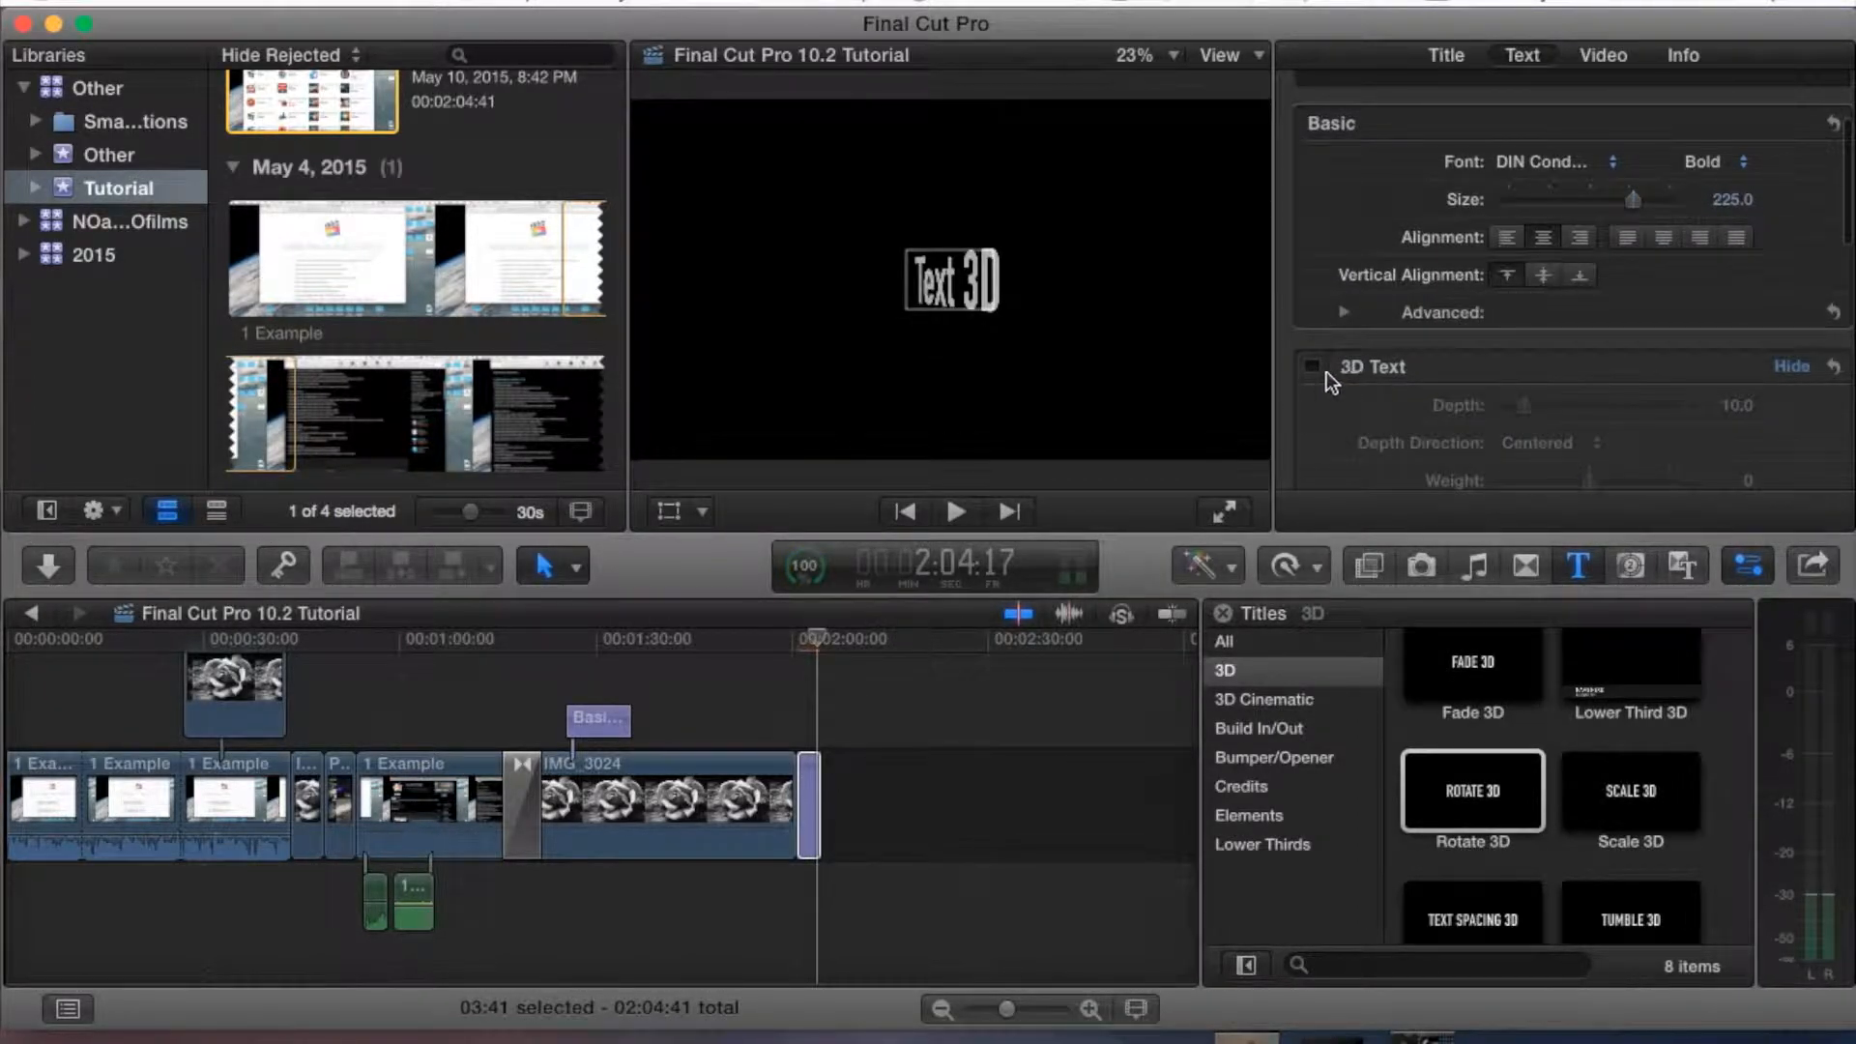
pyautogui.click(1312, 366)
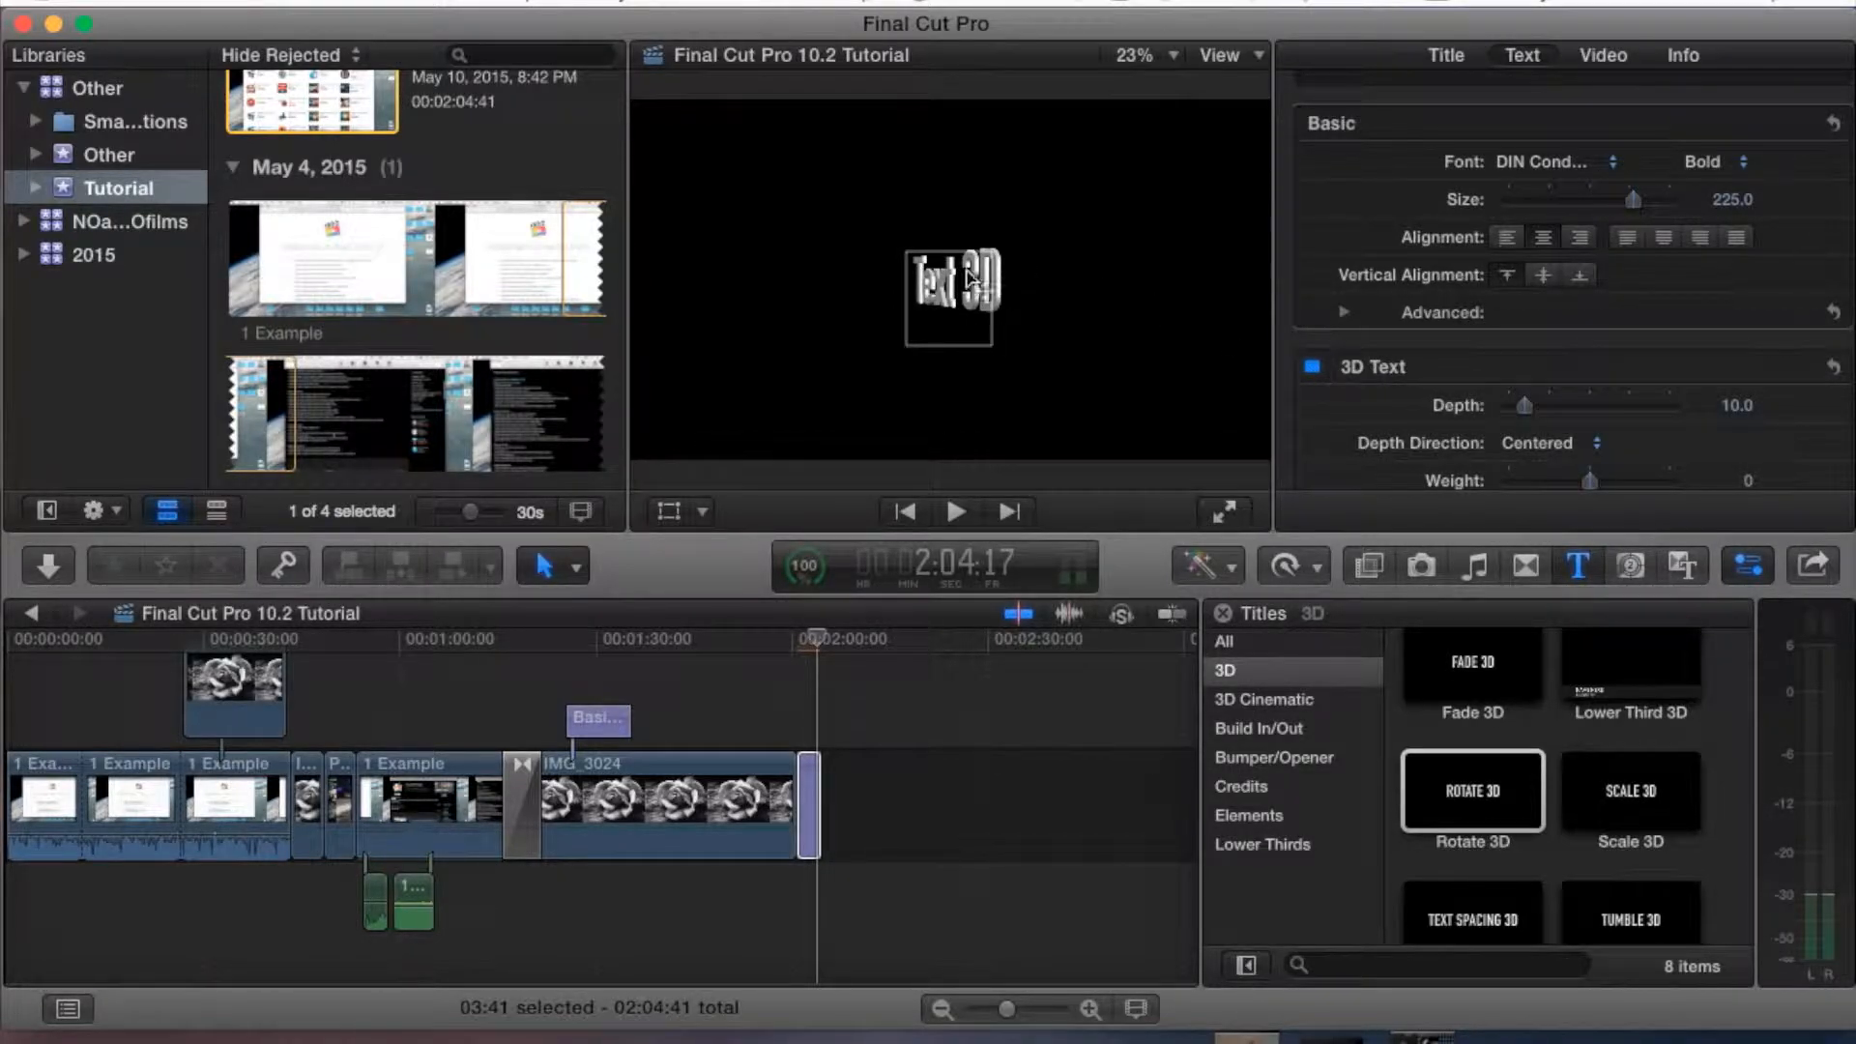
pyautogui.scroll(-3, 1398, 359)
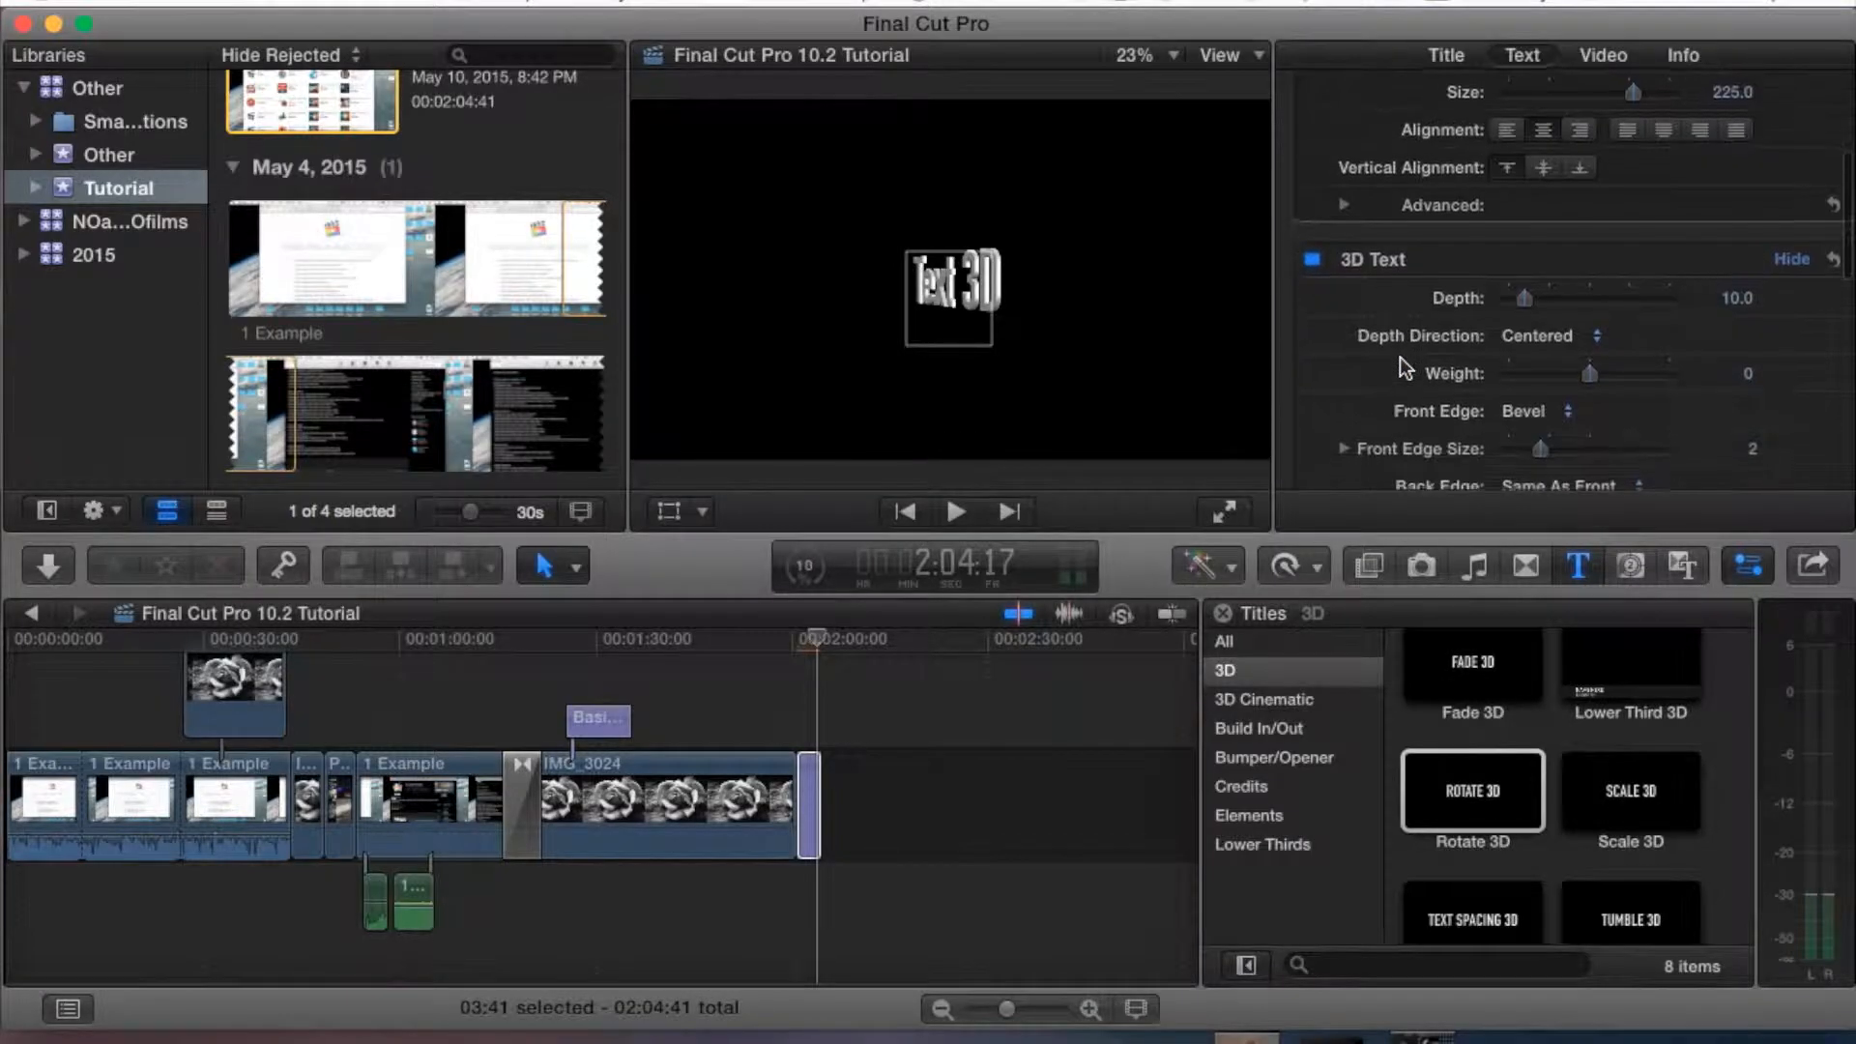
# Increase the title's 3D text depth to 33 and move the playhead to 2:04:03 to check the look
pyautogui.scroll(2, 1483, 302)
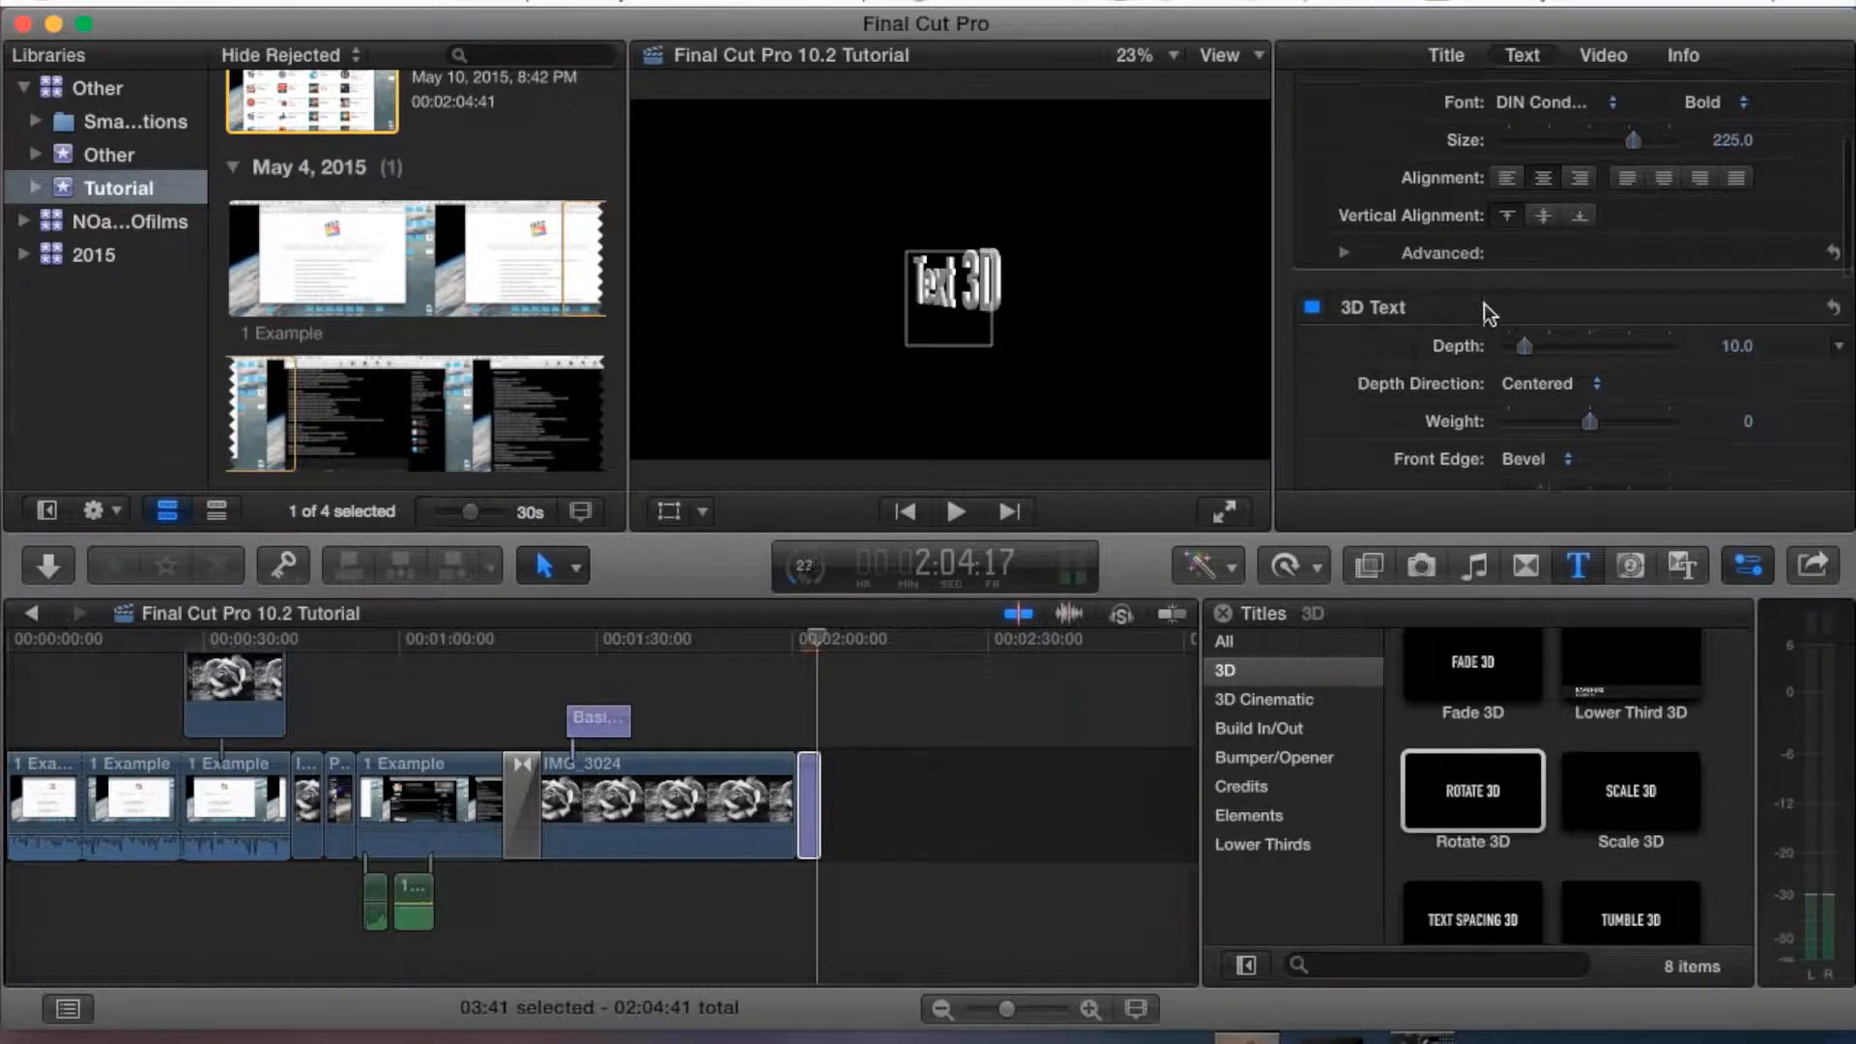
pyautogui.scroll(-3, 1493, 364)
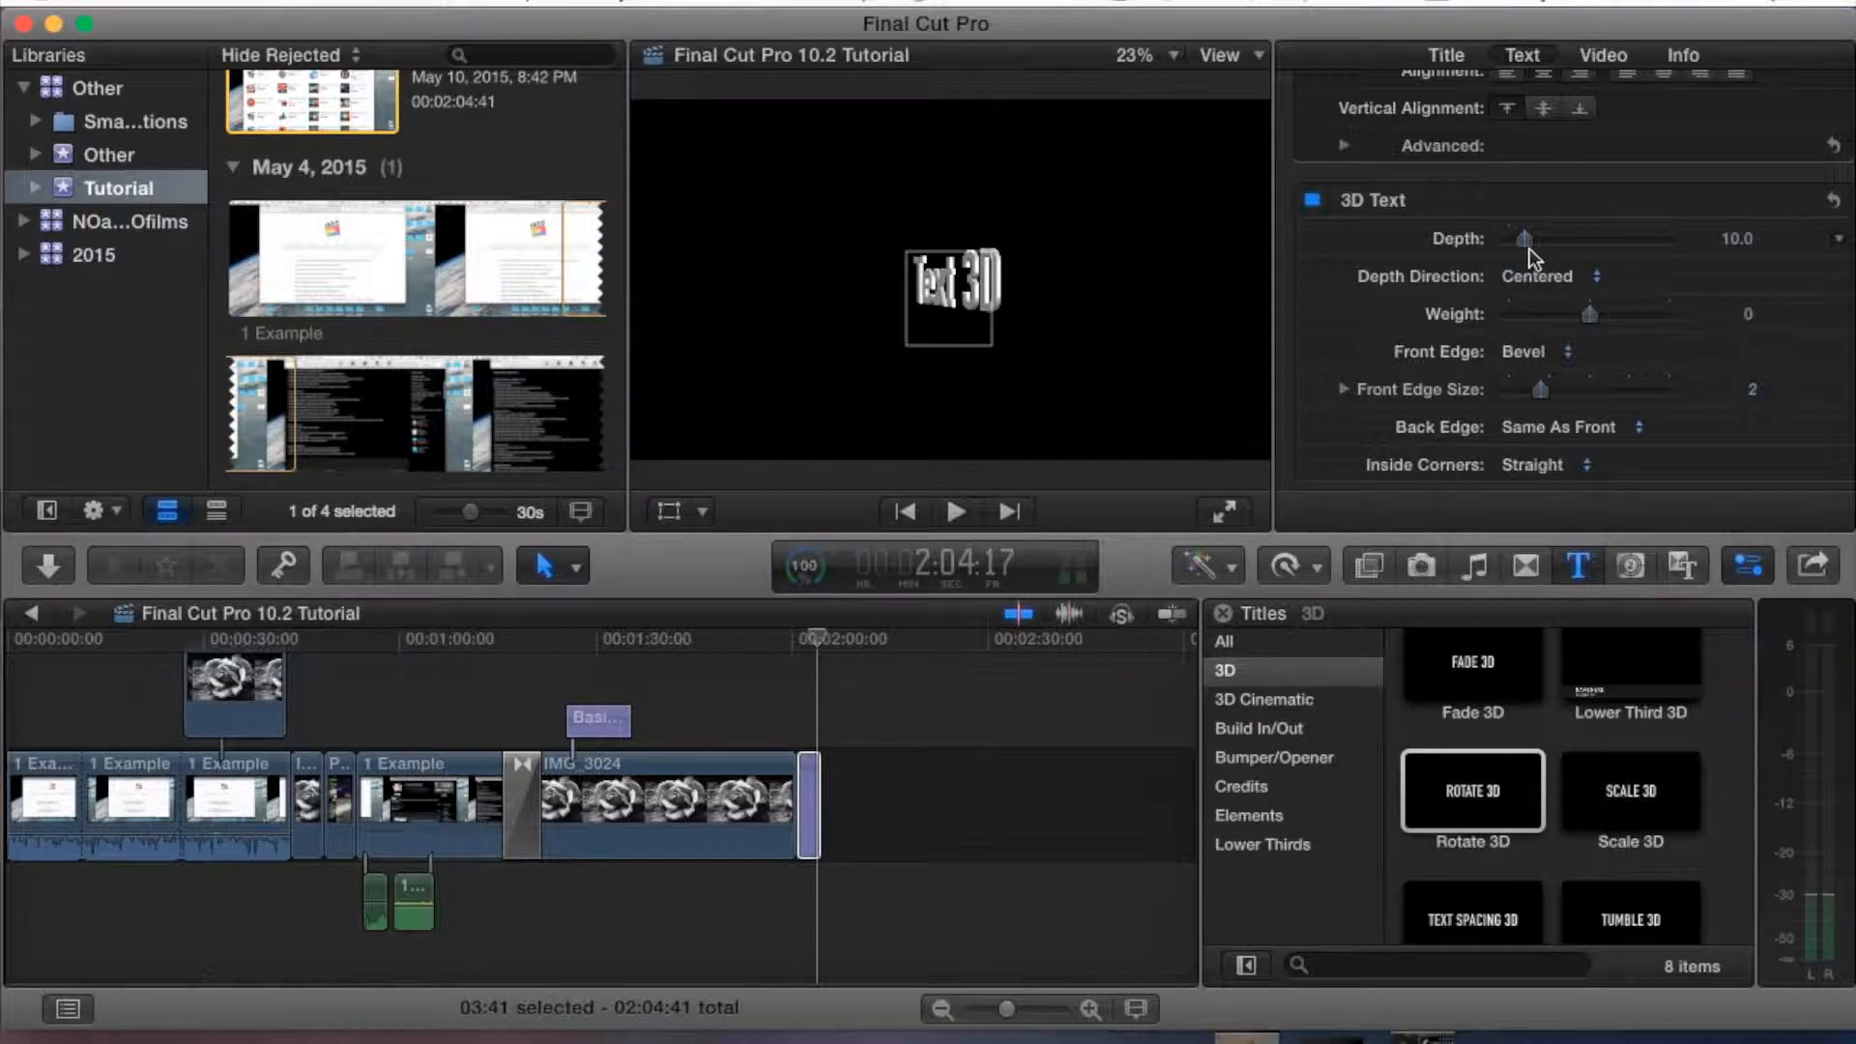
pyautogui.moveTo(1524, 240); pyautogui.dragTo(1564, 229)
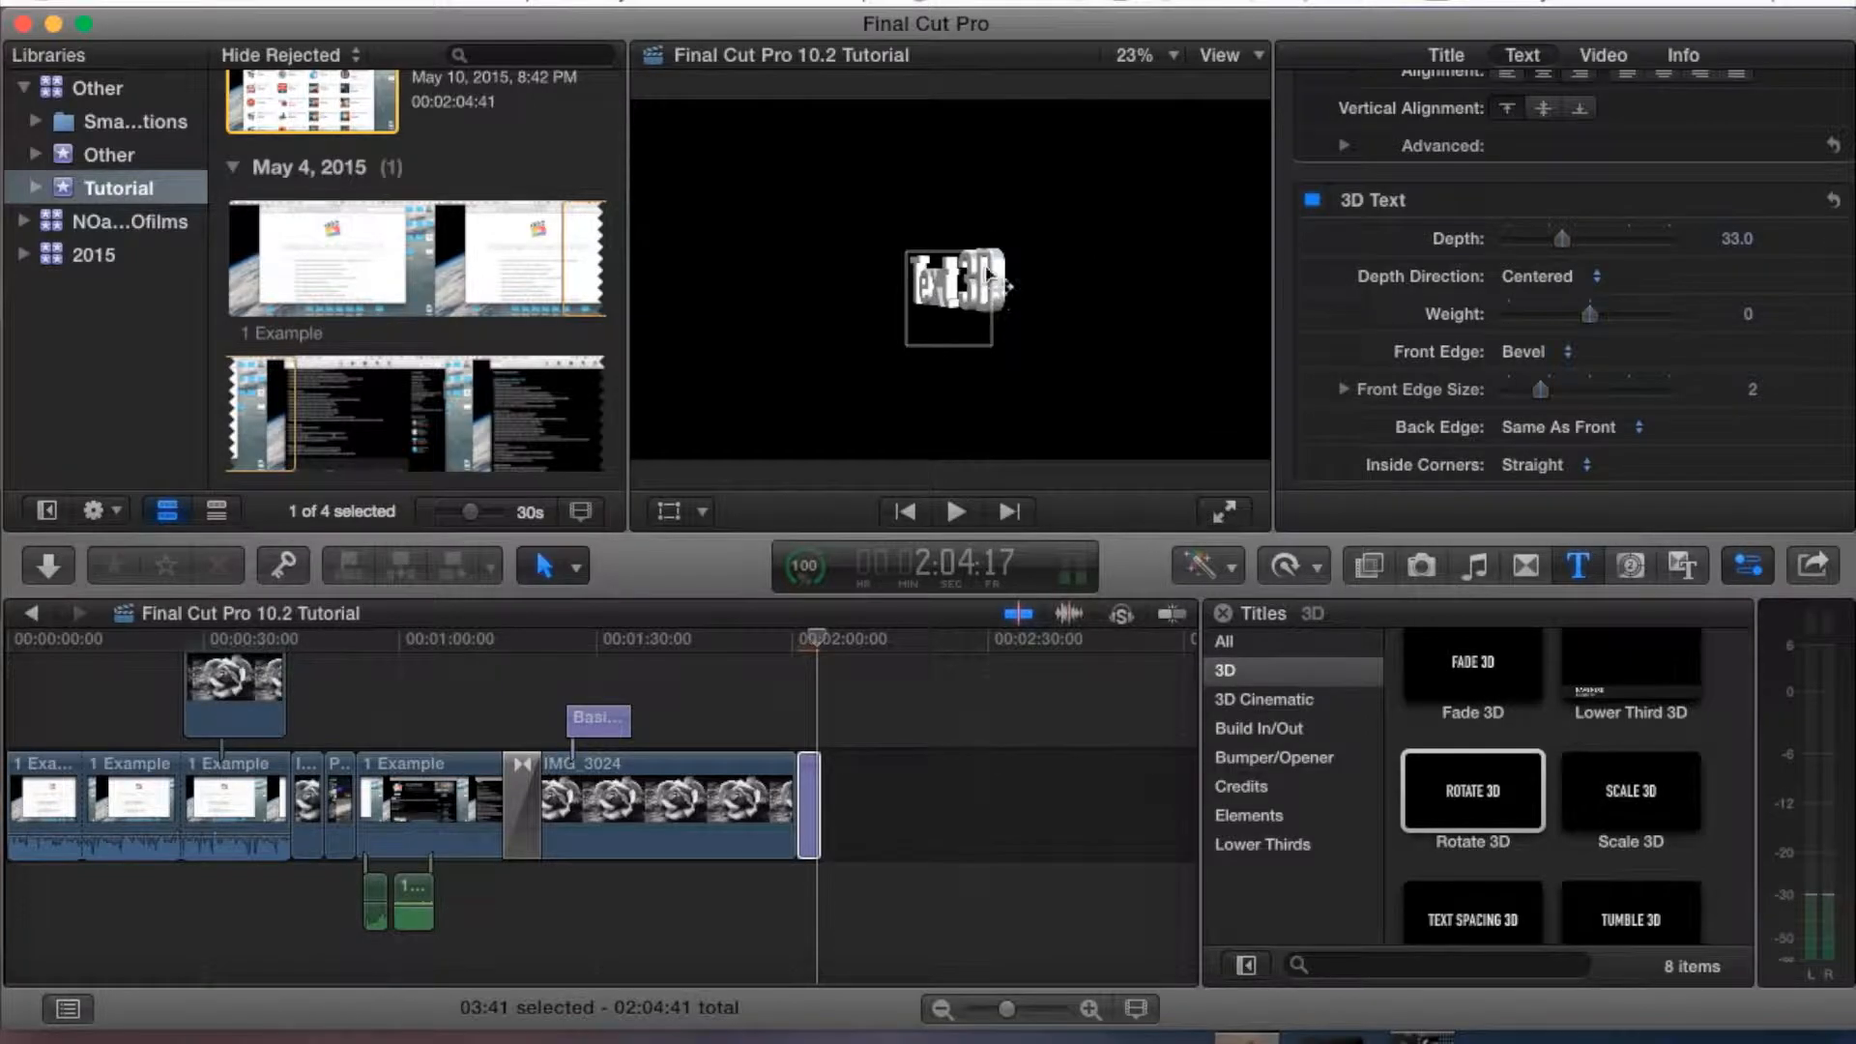
pyautogui.moveTo(830, 638)
pyautogui.mouseDown()
pyautogui.moveTo(796, 640)
pyautogui.moveTo(817, 637)
pyautogui.mouseUp()
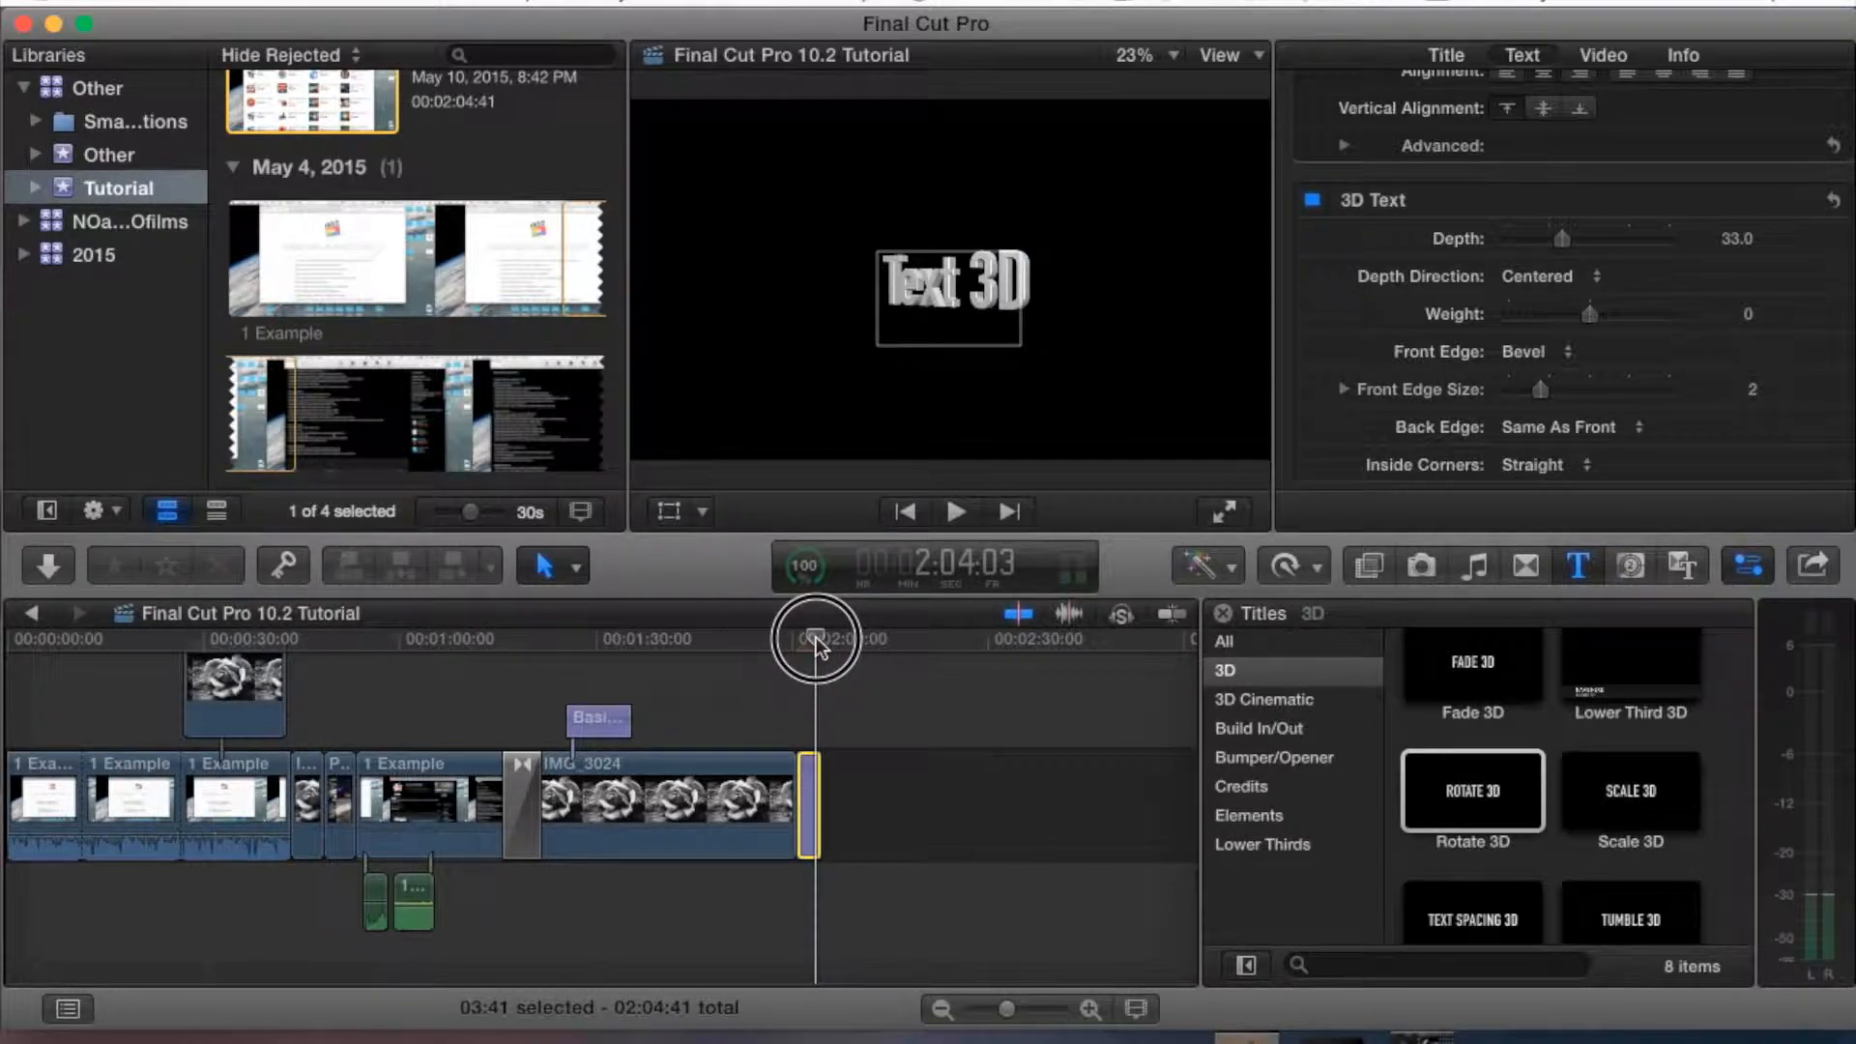
# Check the Depth Direction options for the 3D text, keeping Centered, and look over the remaining 3D Text settings
pyautogui.click(1584, 276)
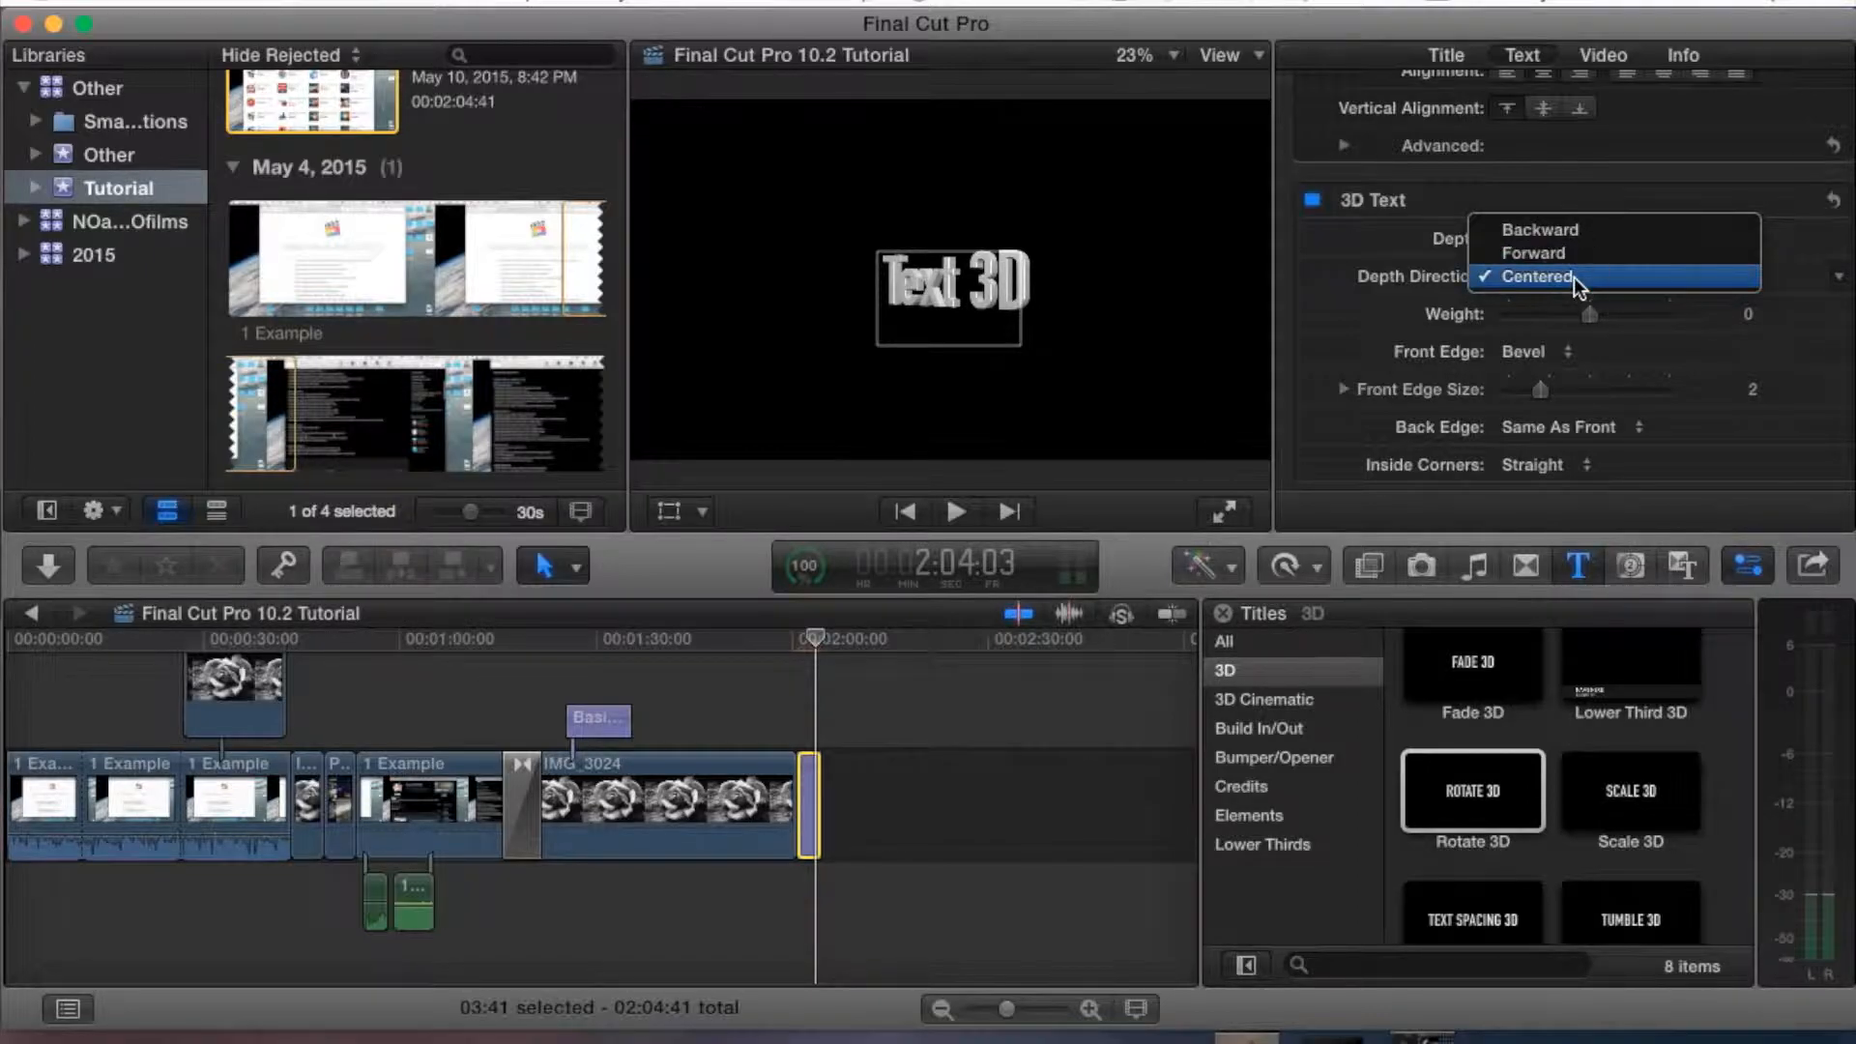
pyautogui.click(1573, 276)
pyautogui.scroll(-5, 1394, 352)
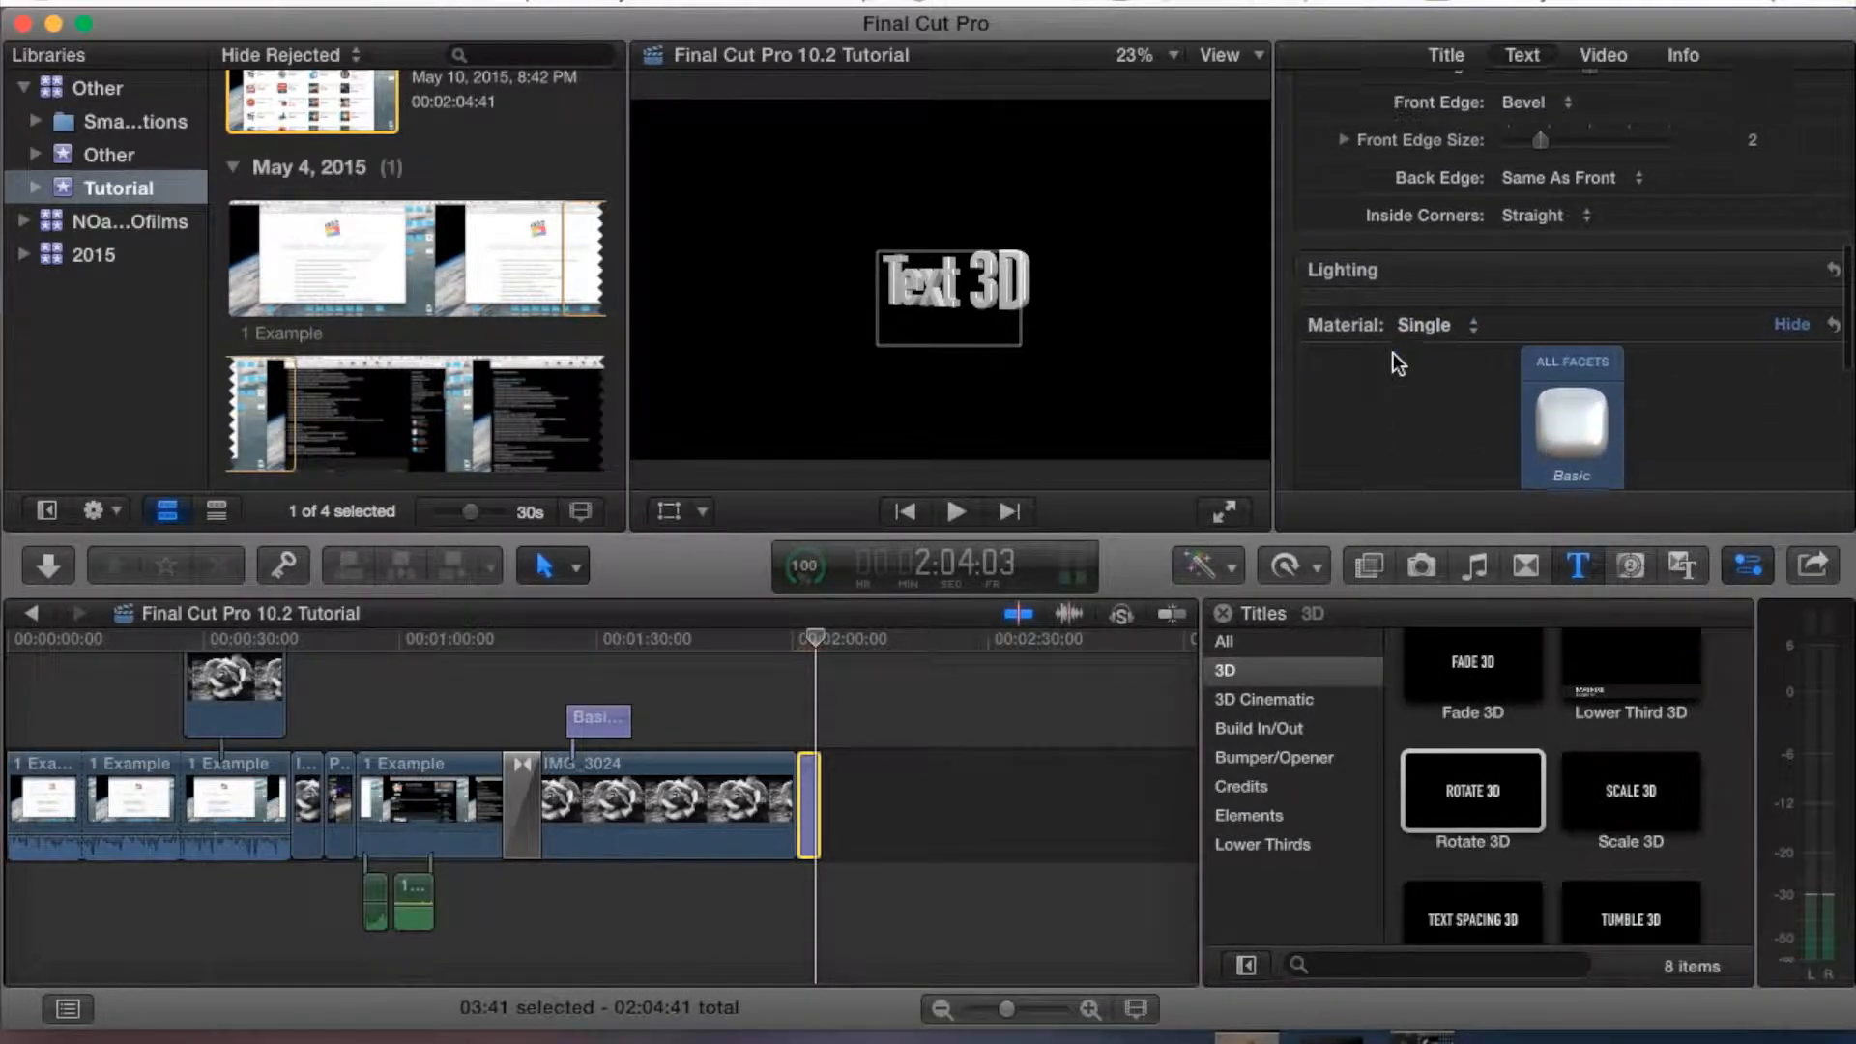
pyautogui.scroll(4, 1394, 353)
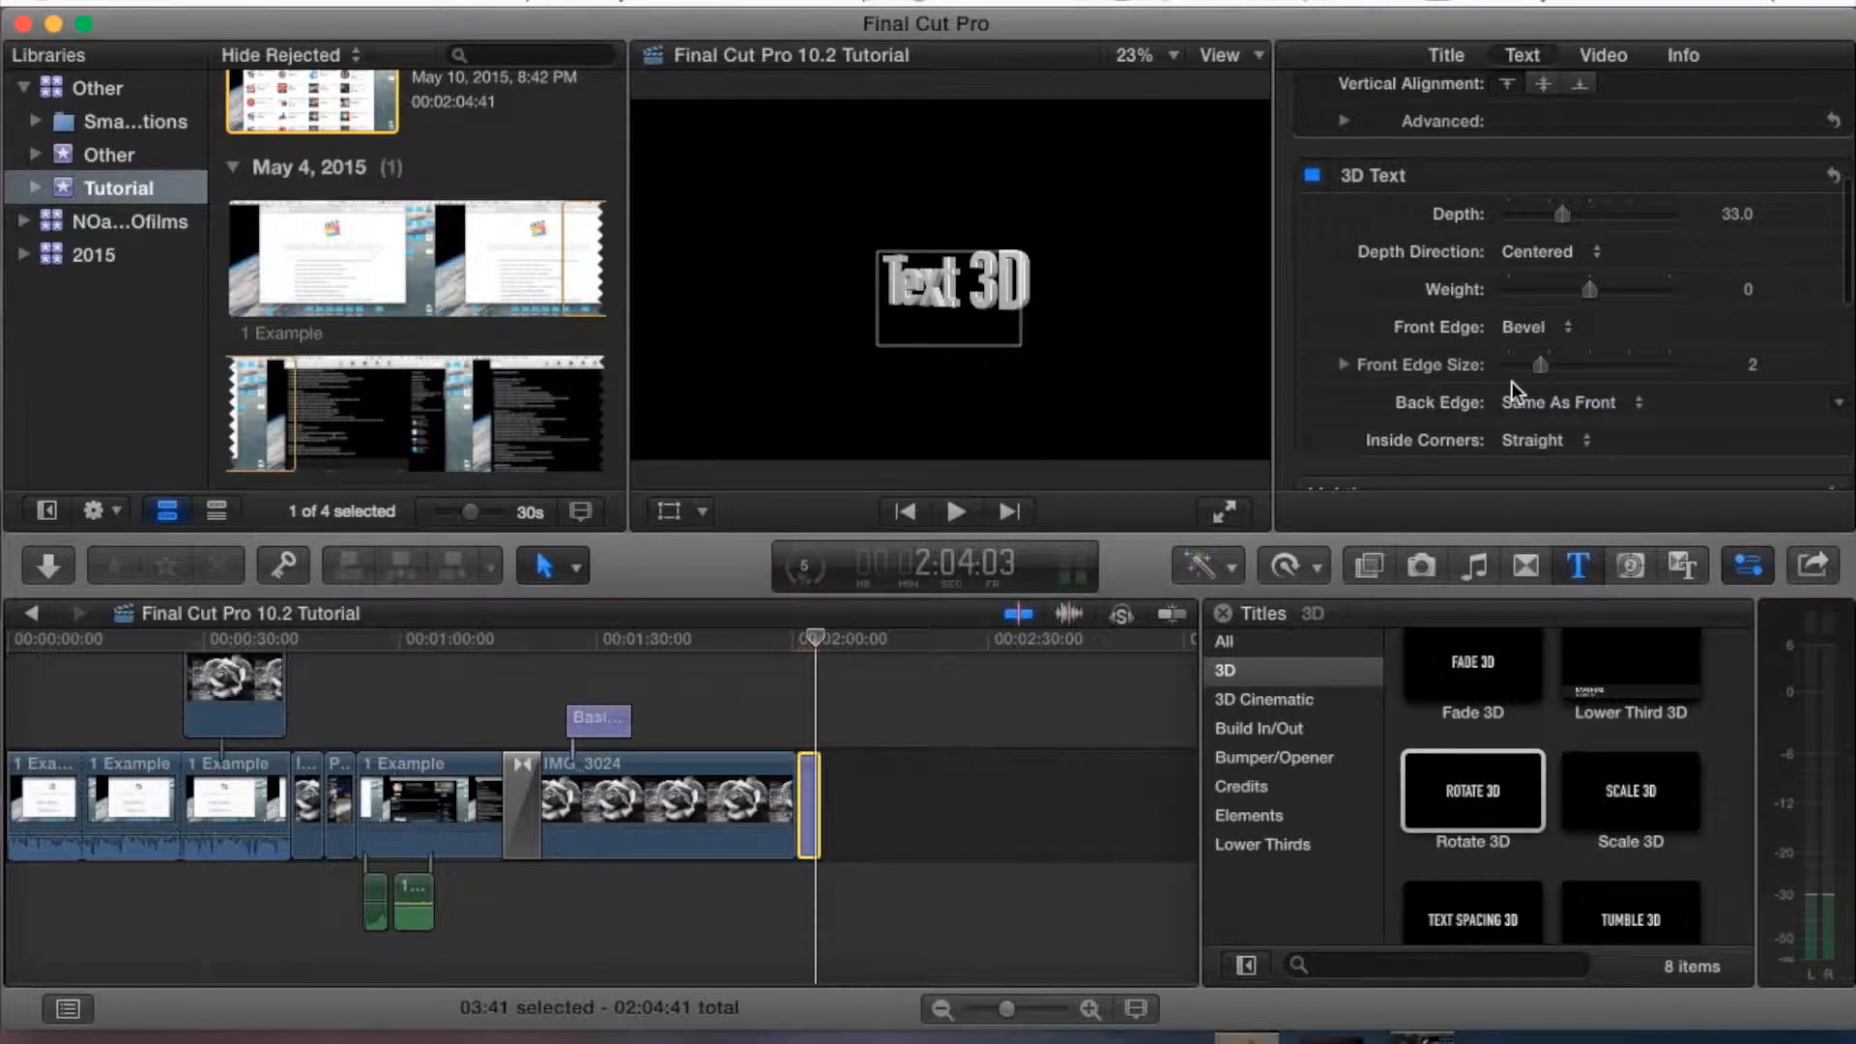
# Set the 3D text's lighting style to Medium Left, keeping the intensity at 100%
pyautogui.scroll(-3, 1512, 387)
pyautogui.scroll(-3, 1428, 366)
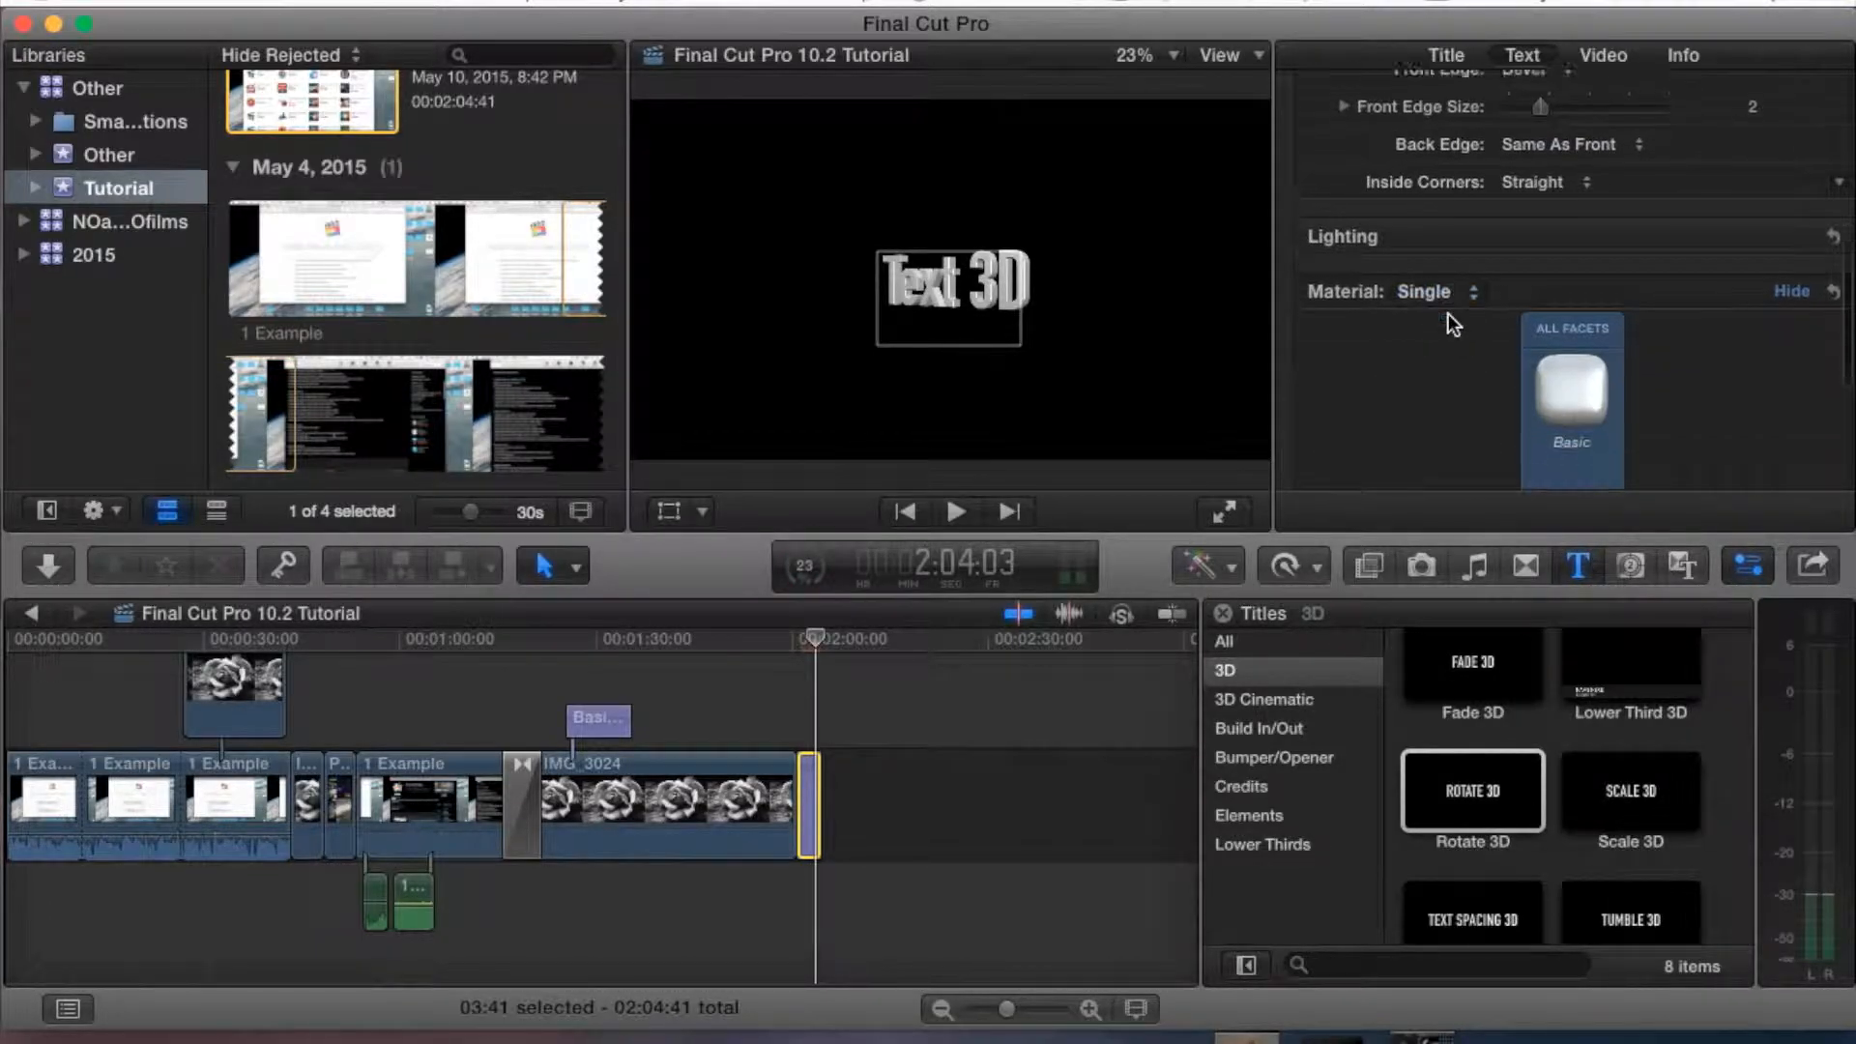
pyautogui.click(1787, 226)
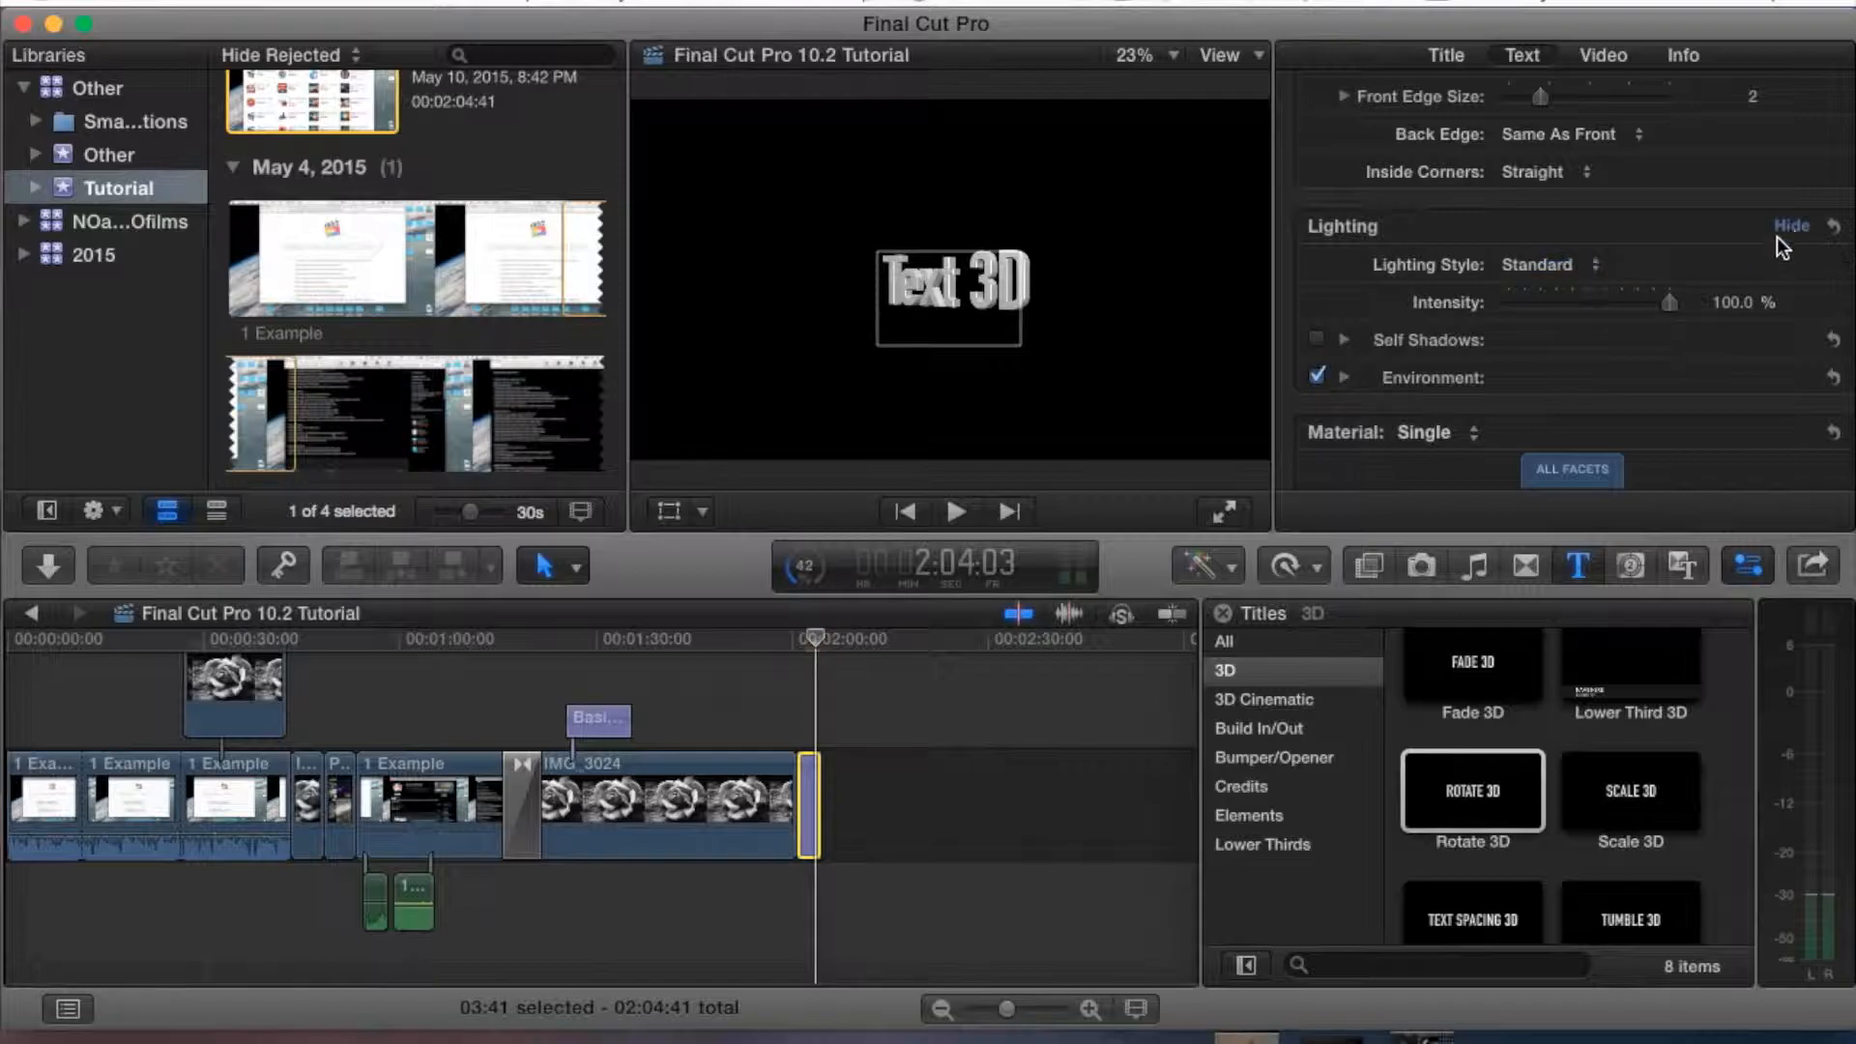
pyautogui.moveTo(1670, 302); pyautogui.dragTo(1720, 275)
pyautogui.click(1591, 271)
pyautogui.click(1591, 272)
pyautogui.click(1591, 270)
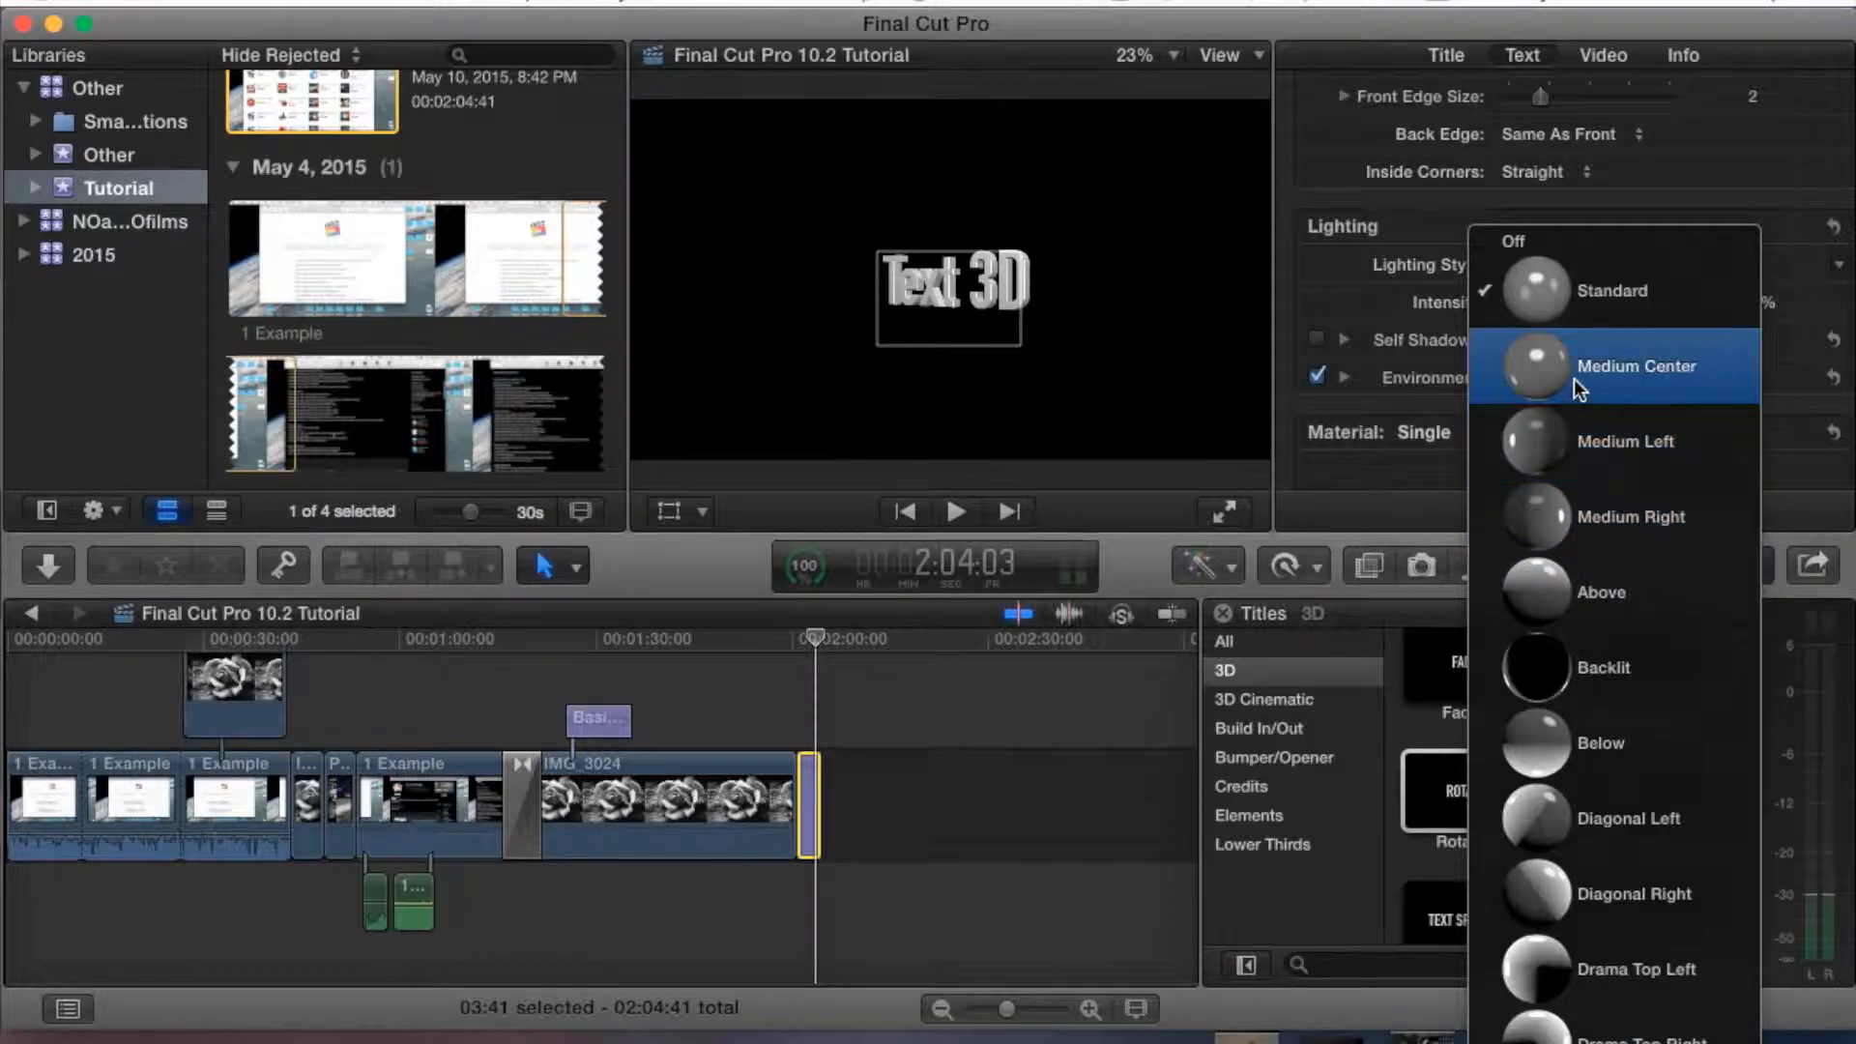
pyautogui.click(1569, 452)
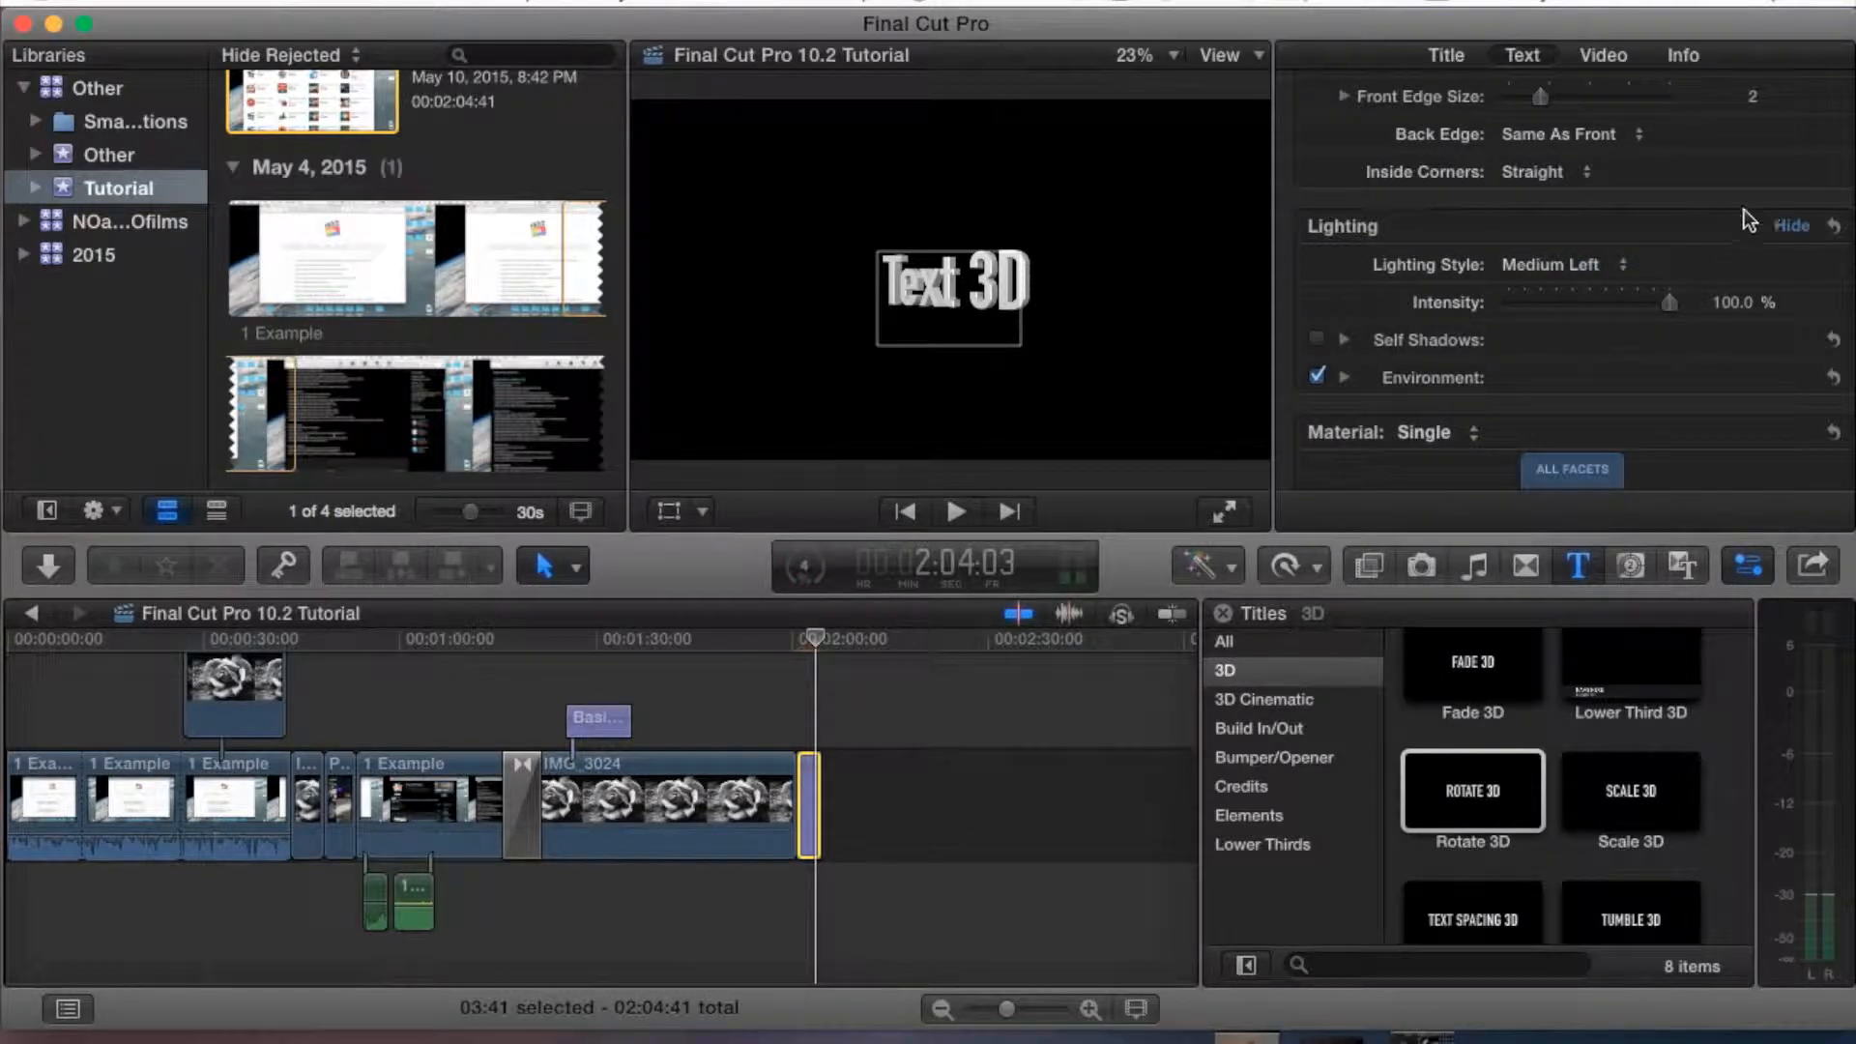
pyautogui.click(1787, 227)
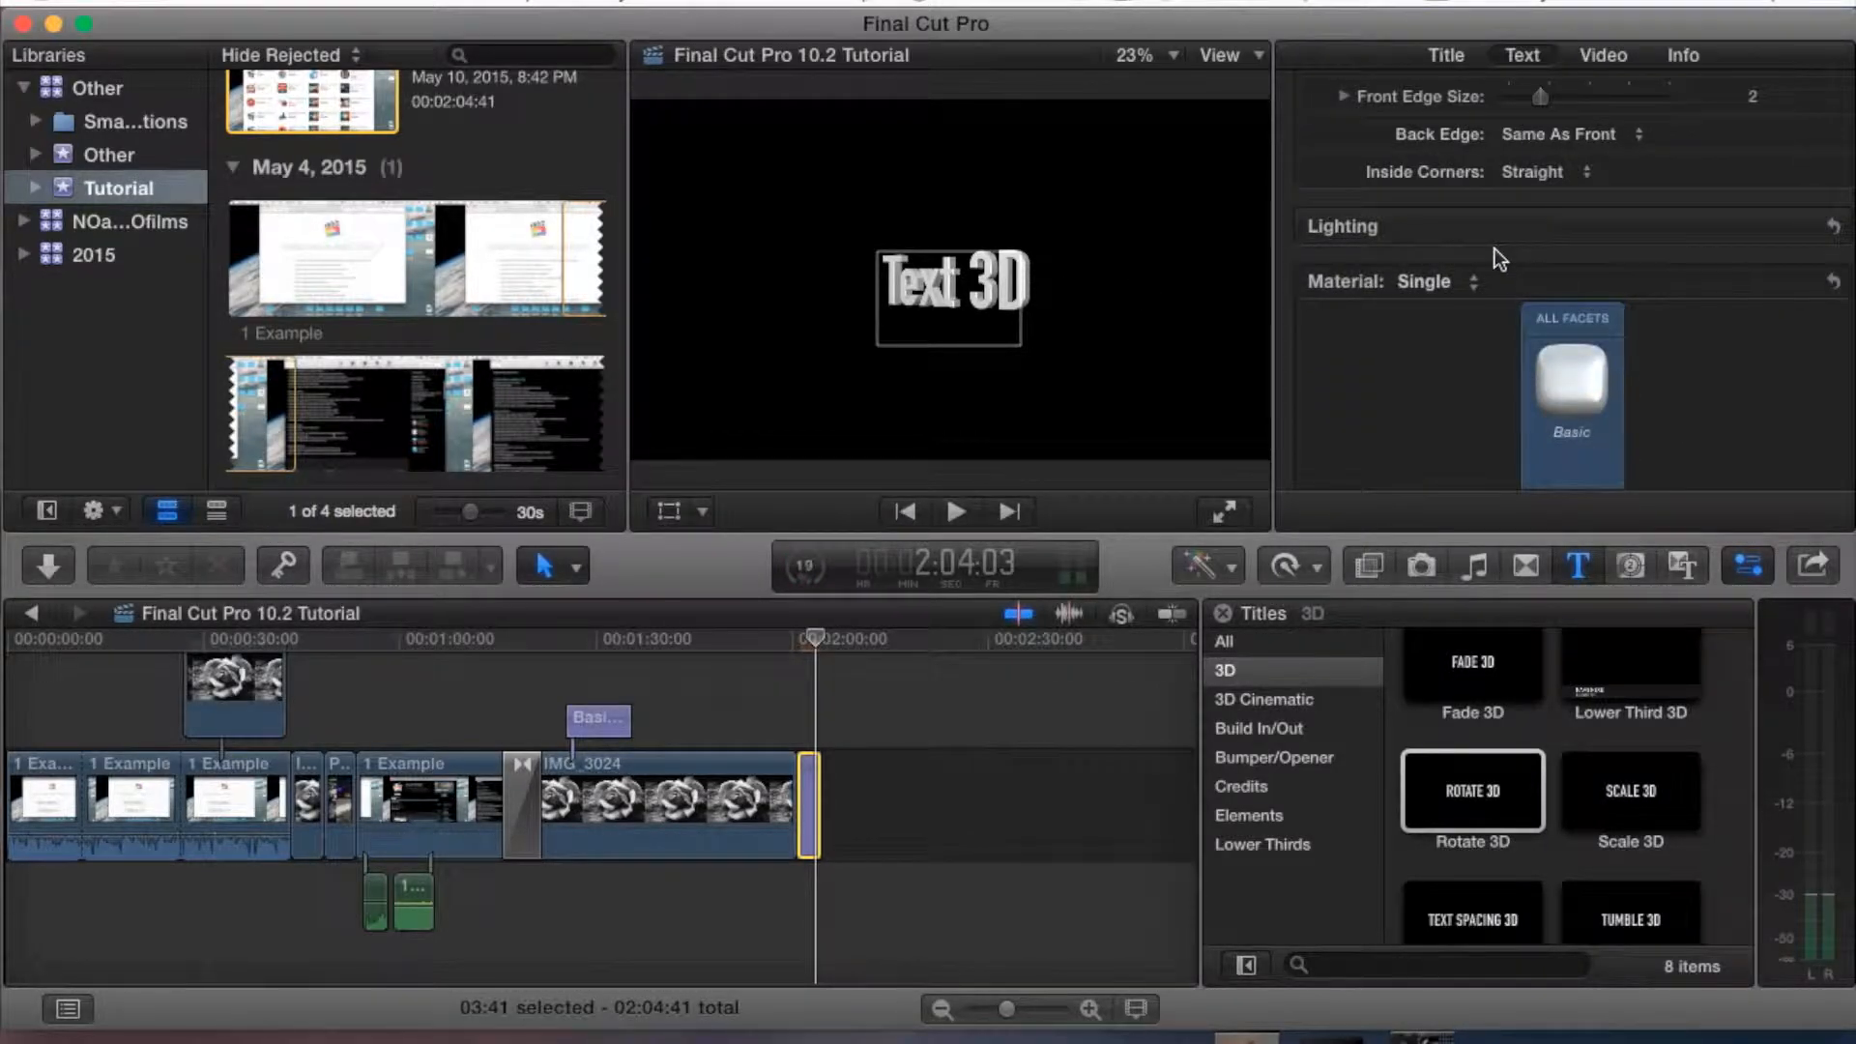
# Look at the title's material settings and the Single and Multiple choices, keeping Single
pyautogui.scroll(-2, 1469, 232)
pyautogui.scroll(-2, 1457, 221)
pyautogui.scroll(2, 1457, 222)
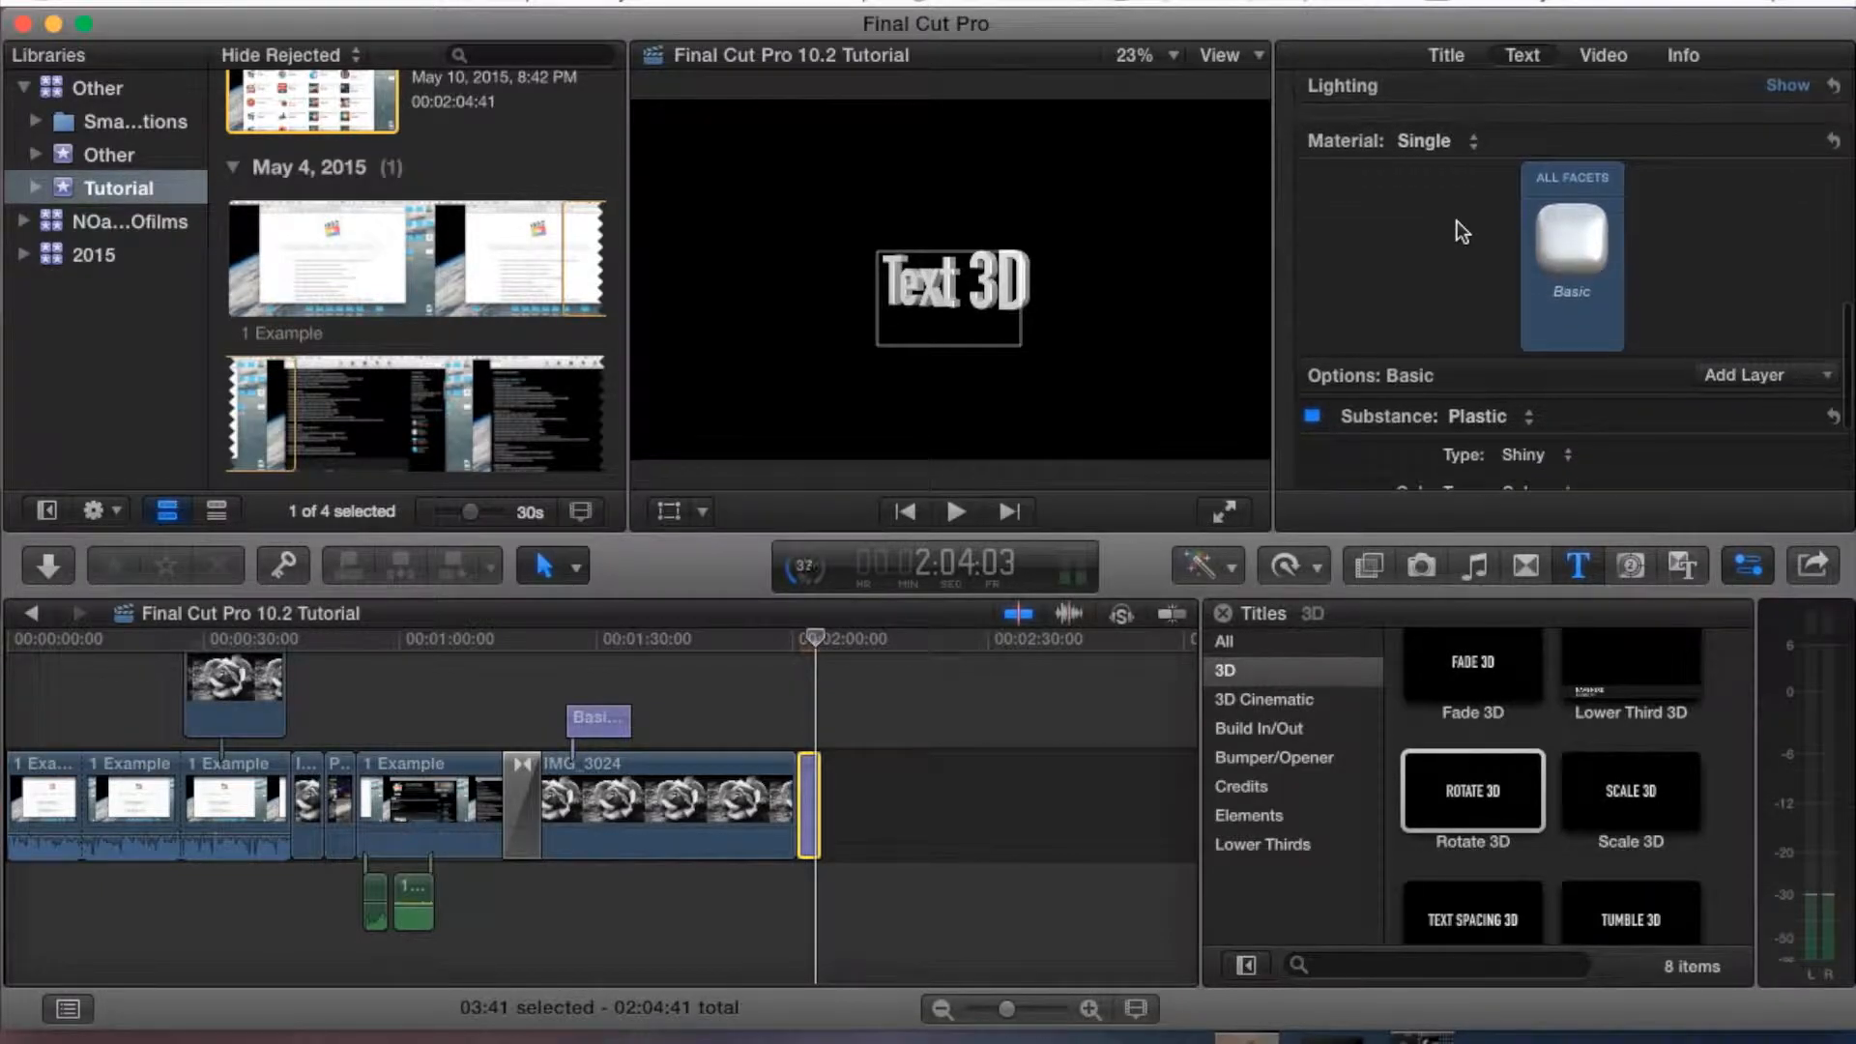
pyautogui.moveTo(1584, 234)
pyautogui.click(1469, 143)
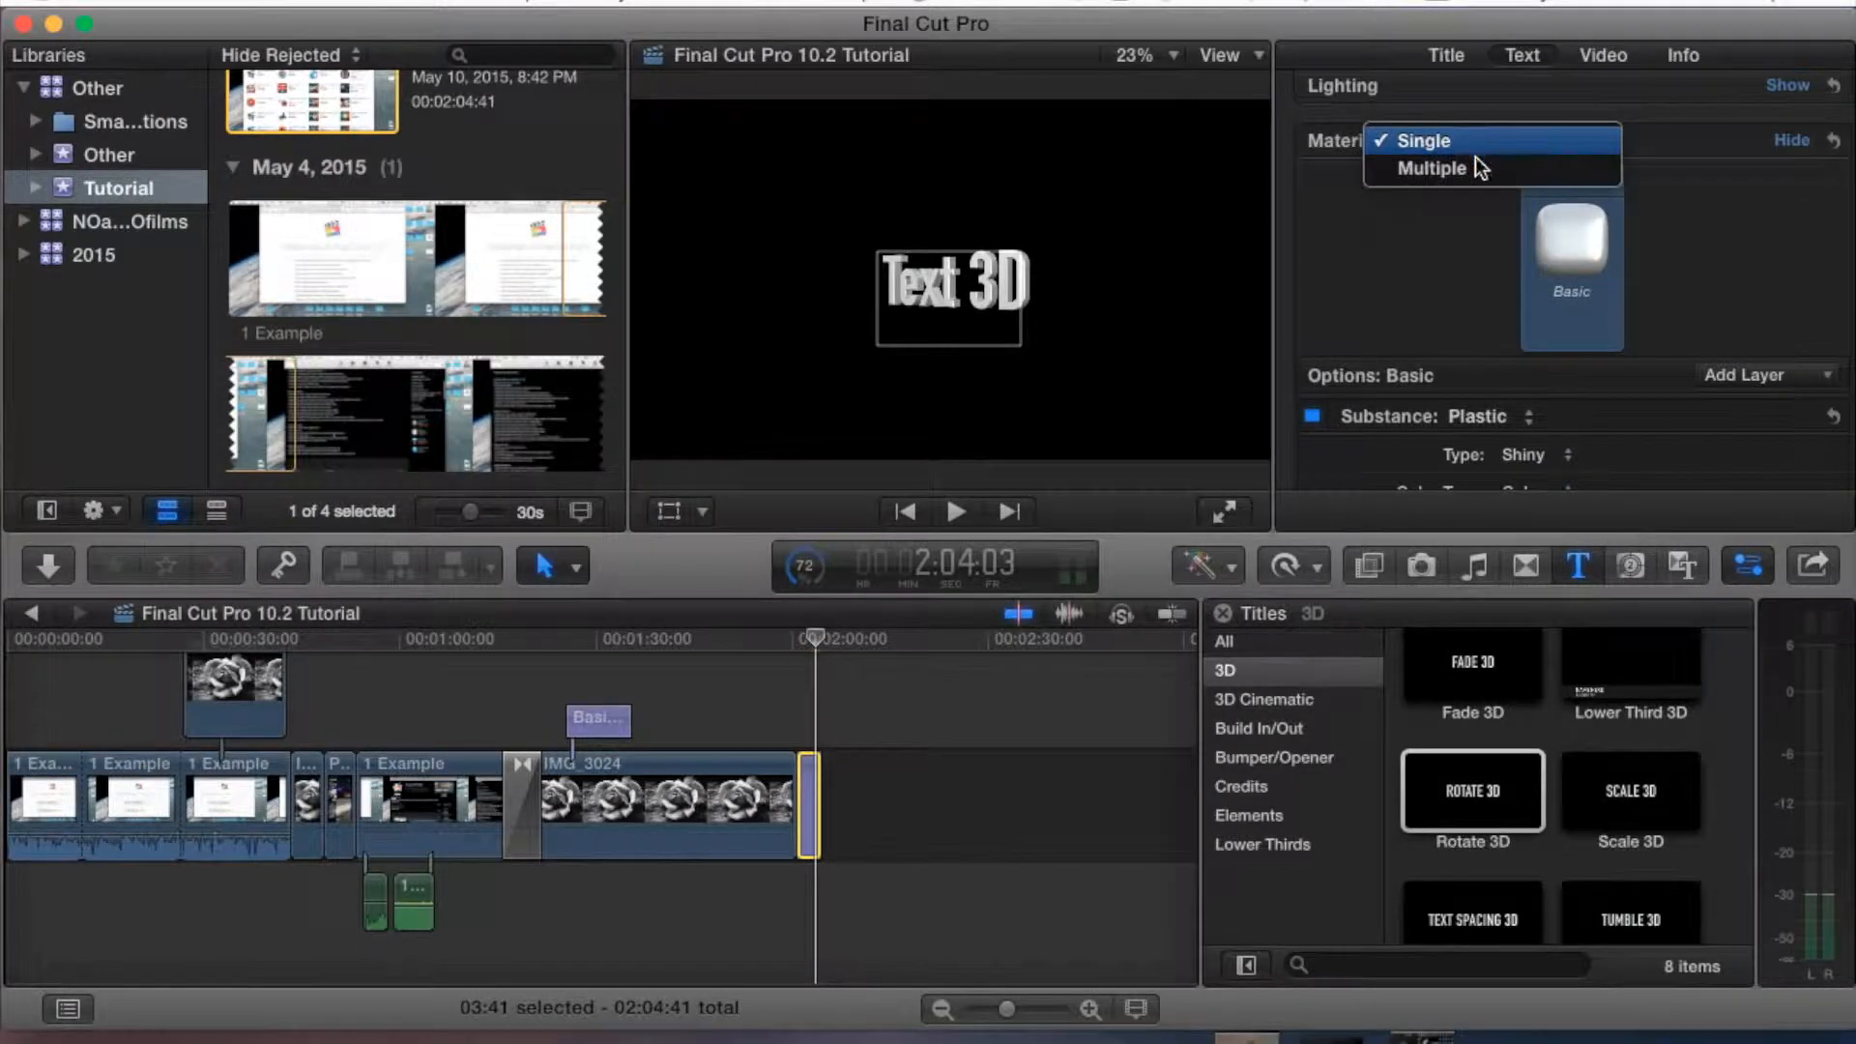
pyautogui.click(1475, 146)
# Apply the Copper material from the Metal category to all facets of the title text
pyautogui.moveTo(1573, 253)
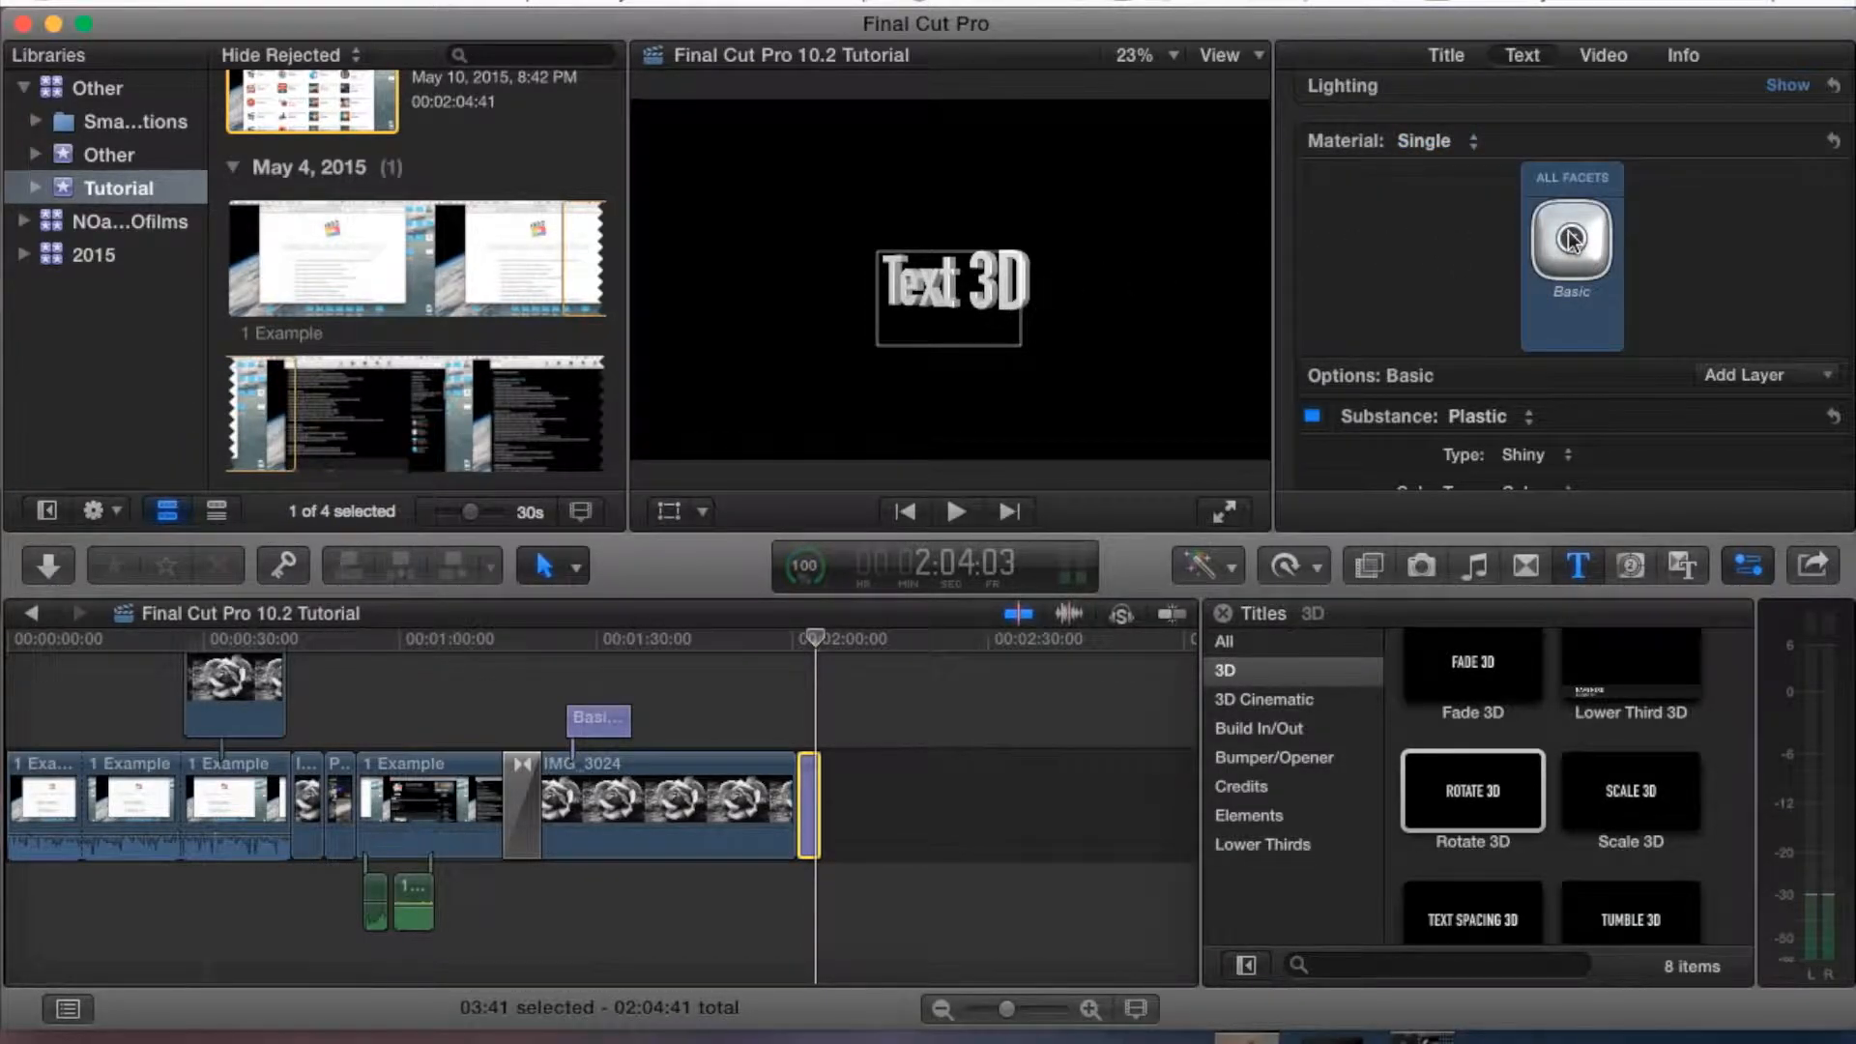
pyautogui.click(1591, 257)
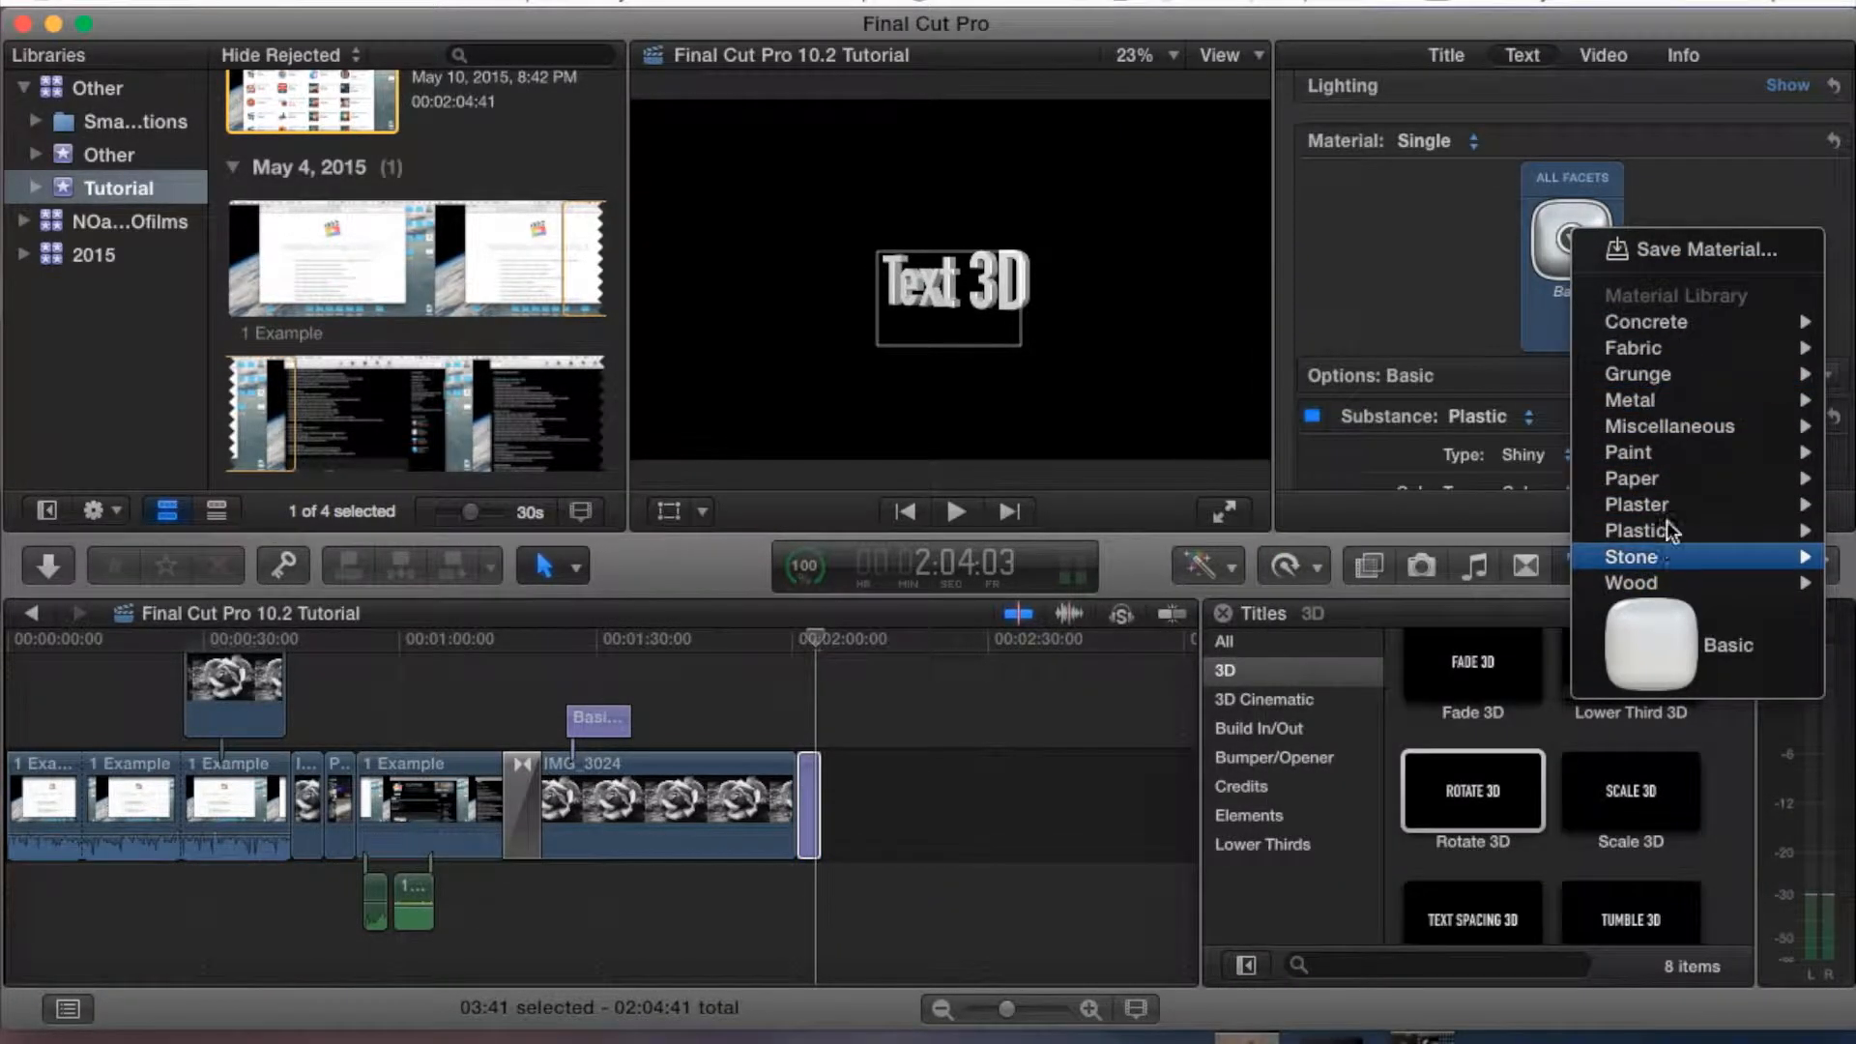
pyautogui.moveTo(1690, 403)
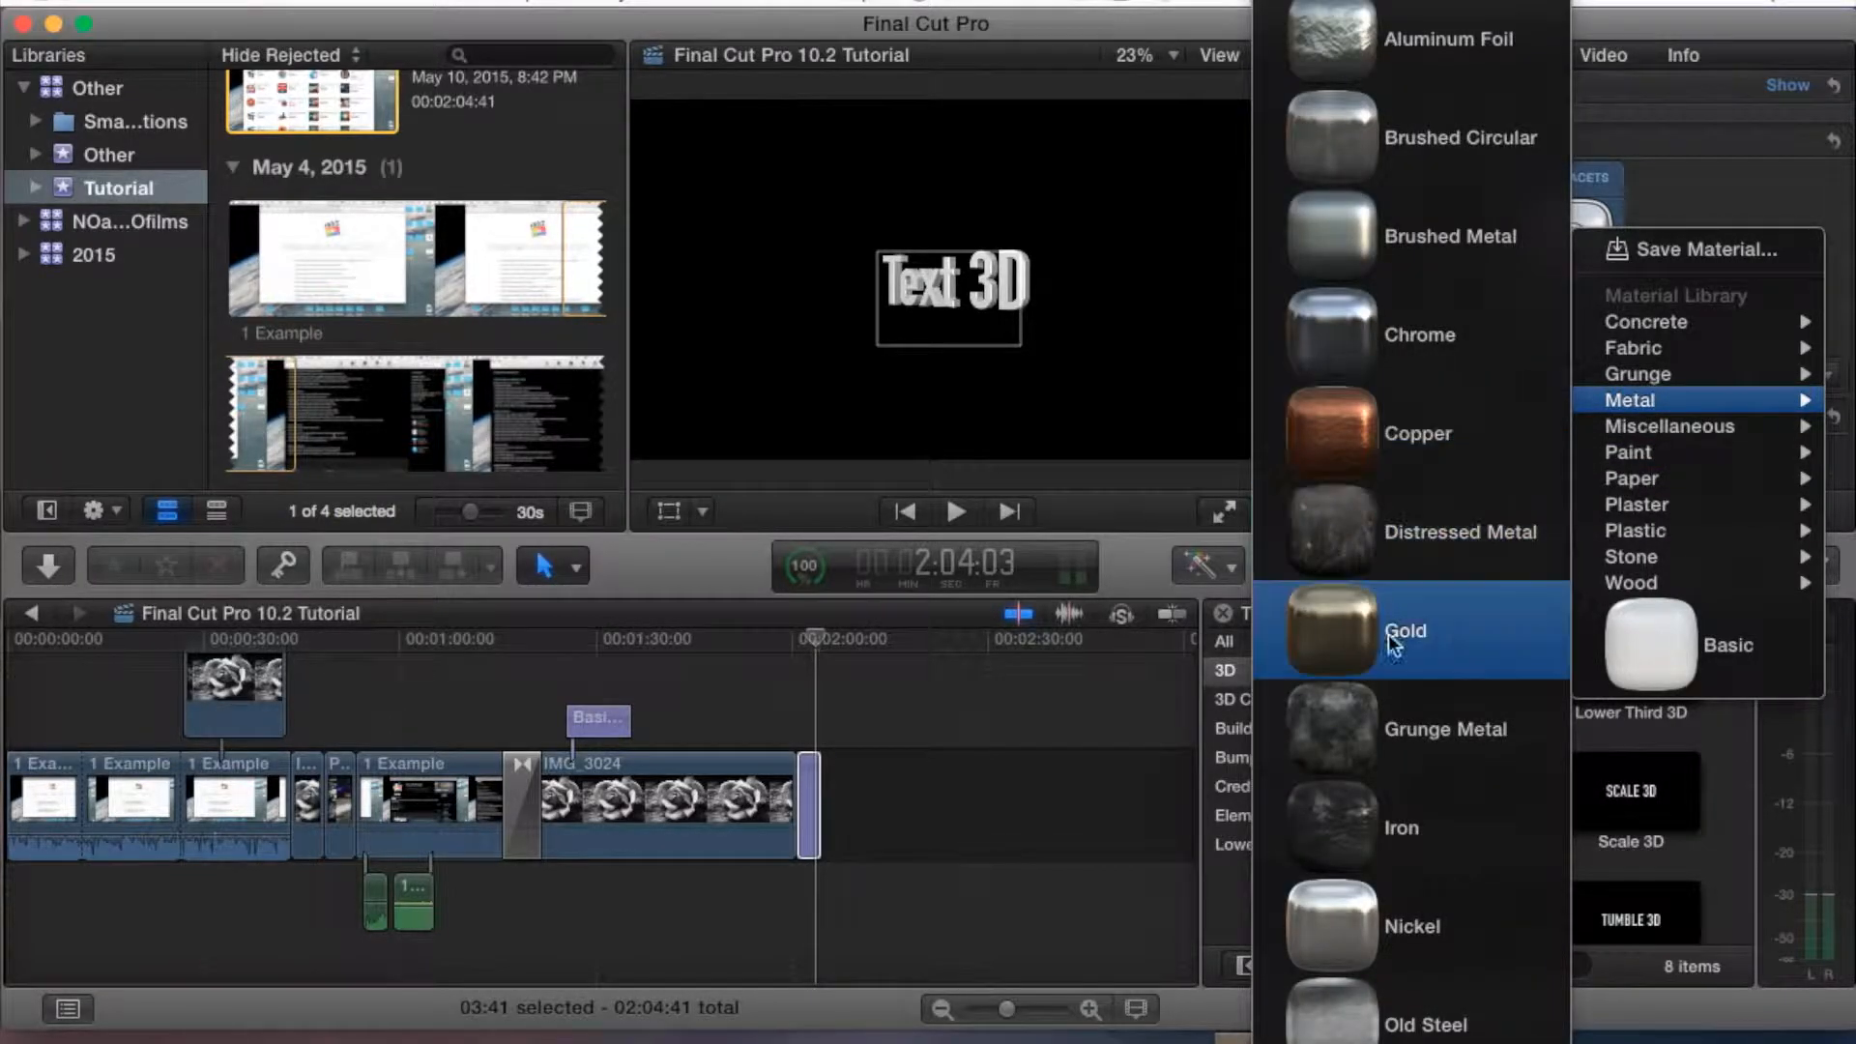
pyautogui.scroll(-1, 1388, 788)
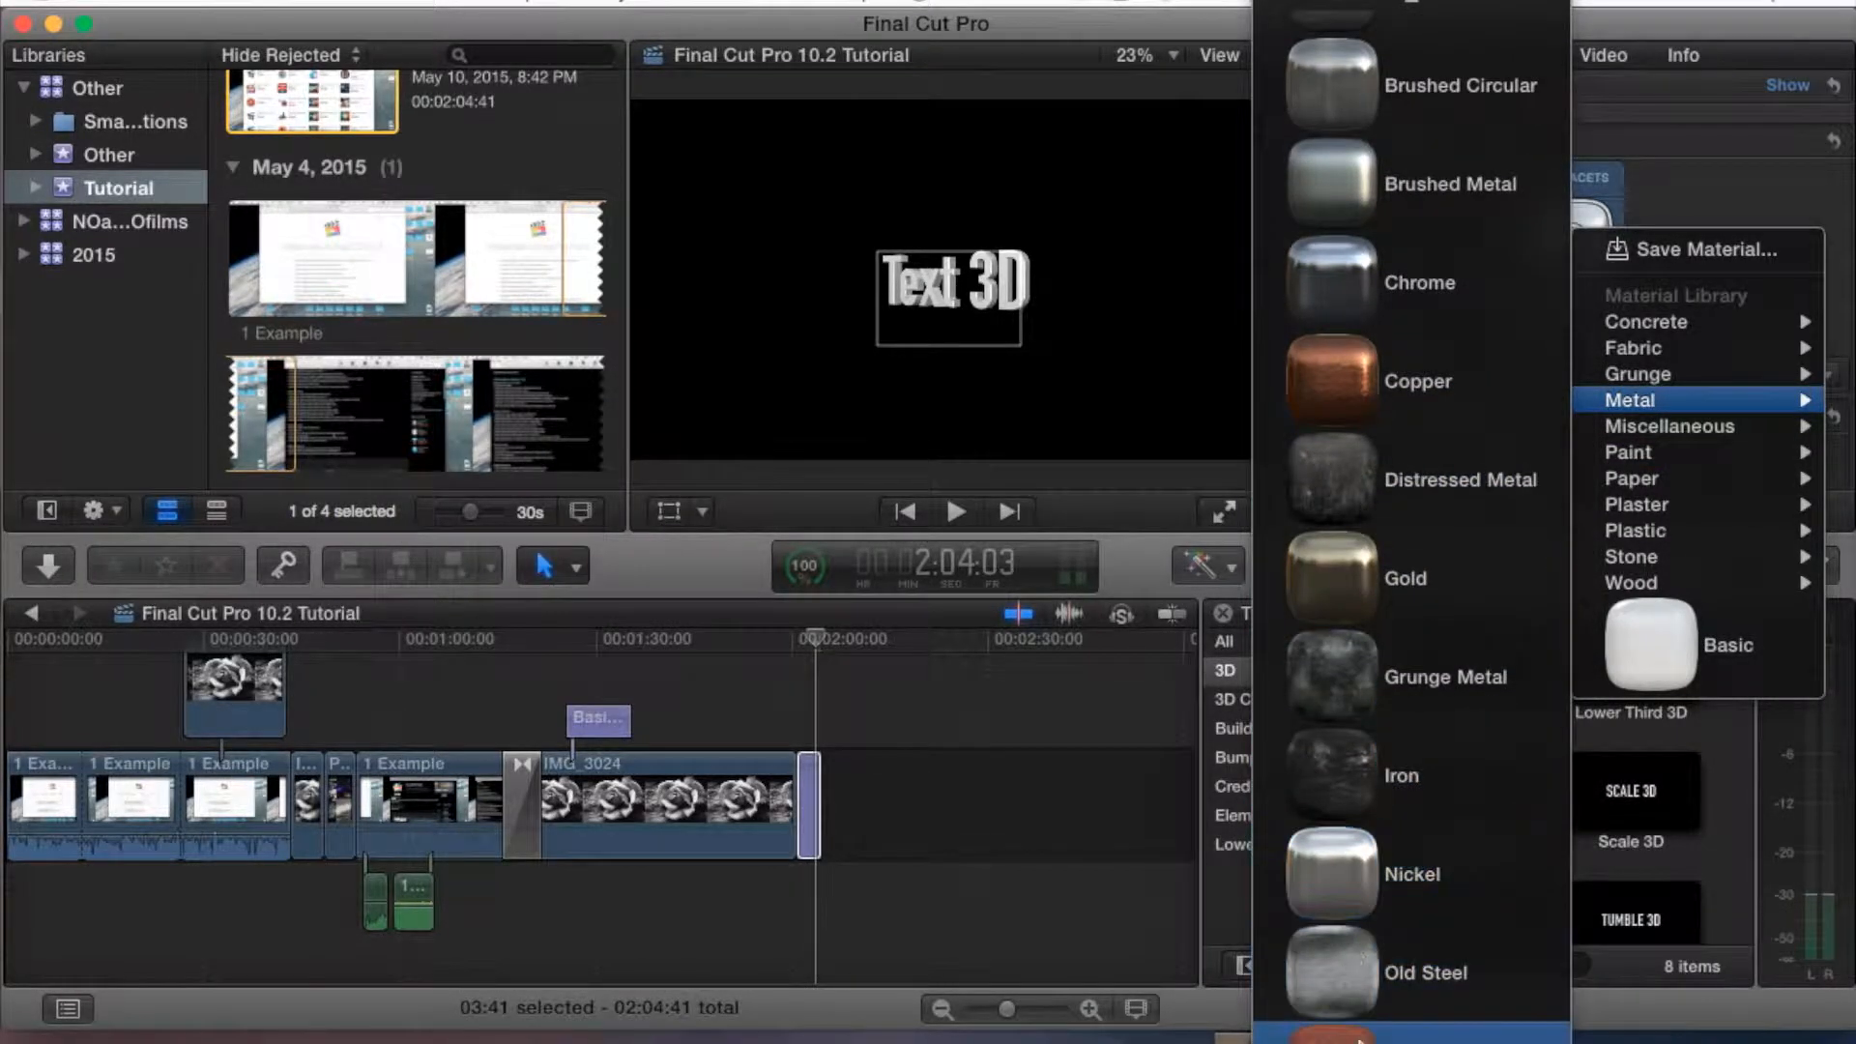
pyautogui.scroll(1, 1399, 780)
pyautogui.click(1353, 425)
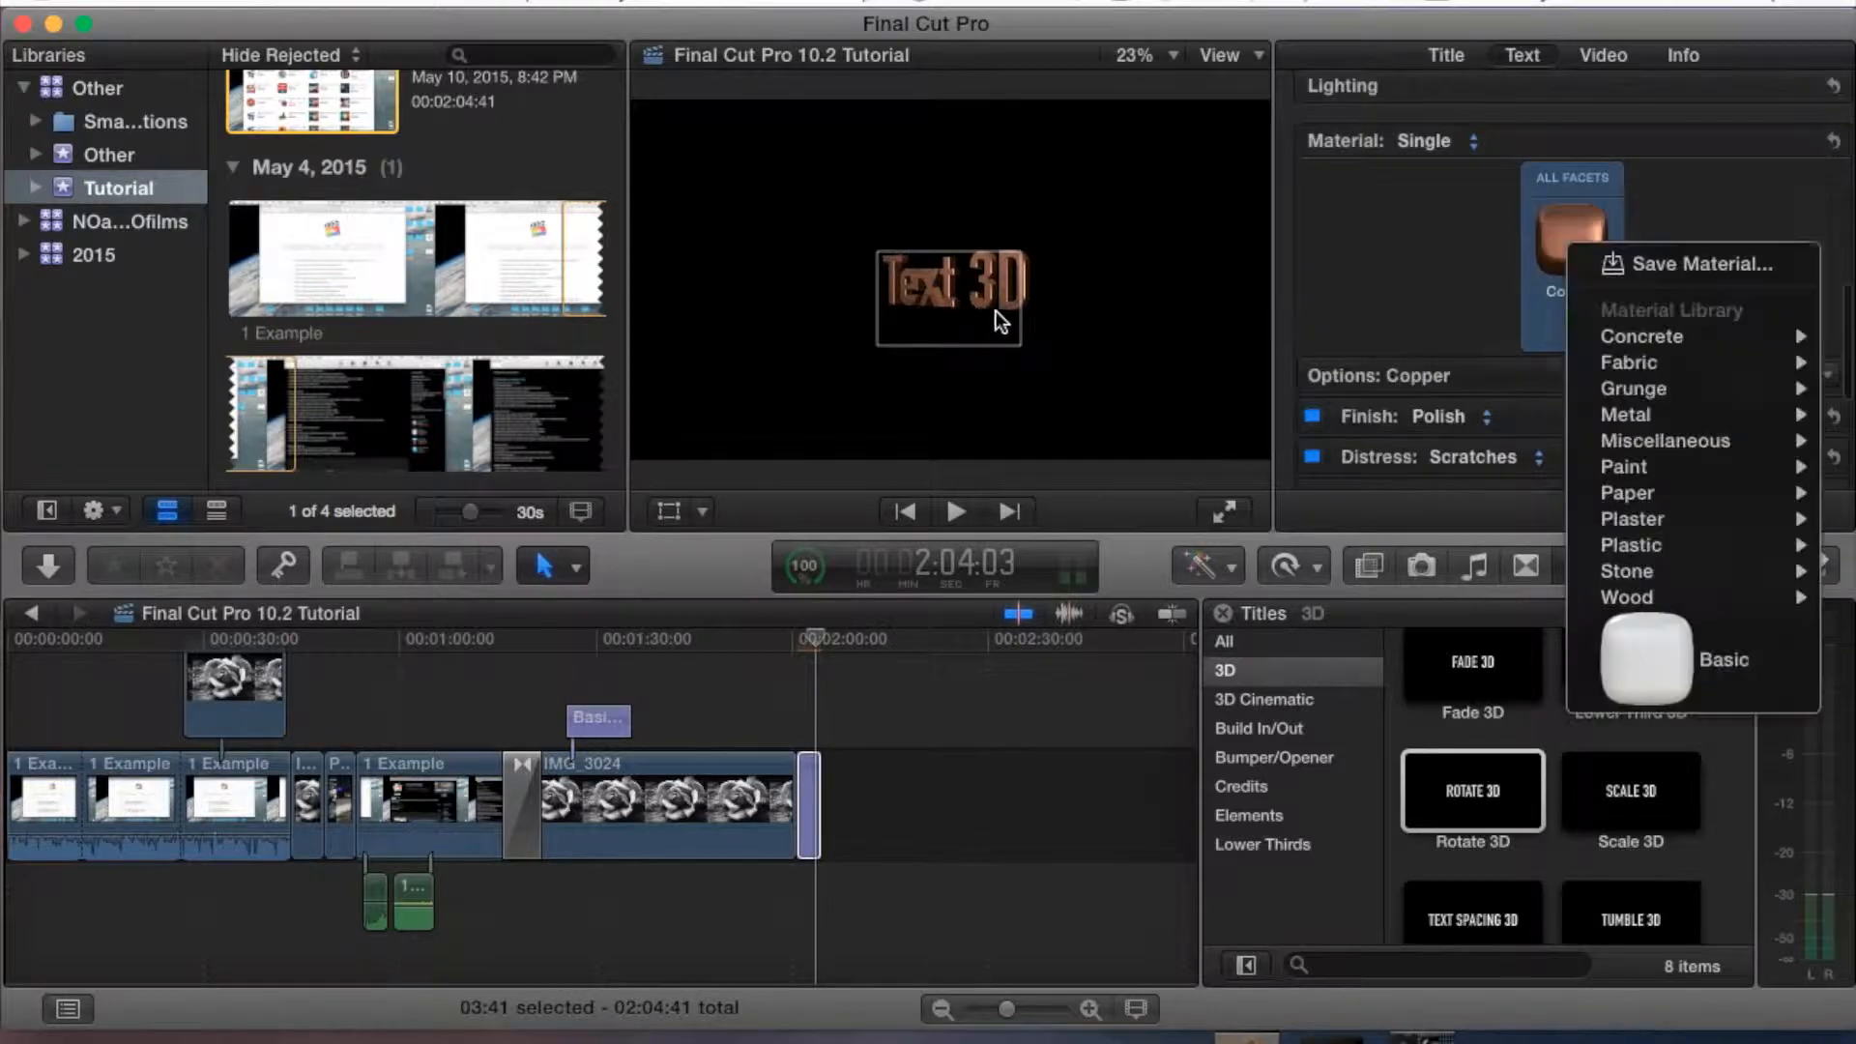
pyautogui.click(1504, 231)
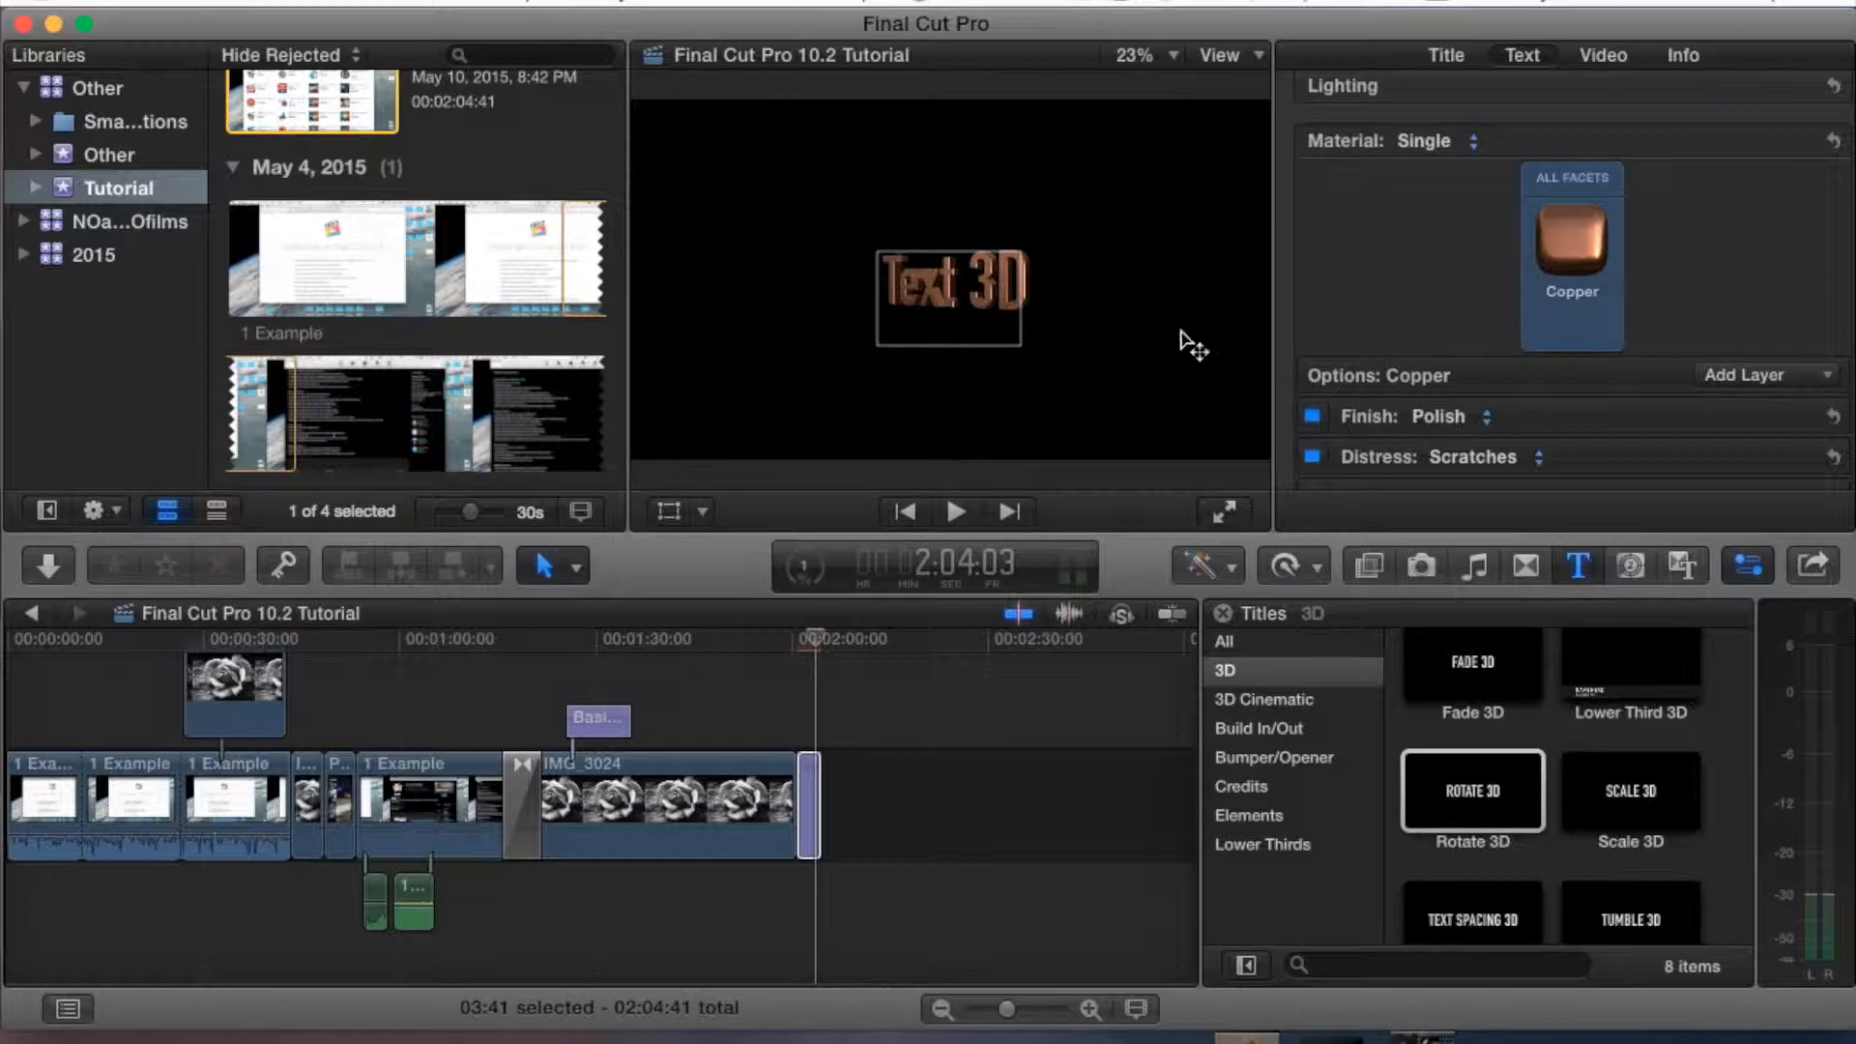
# Examine the Copper material's Polish, Scratches, Dents and Substance settings
pyautogui.scroll(-3, 1452, 331)
pyautogui.scroll(2, 1449, 333)
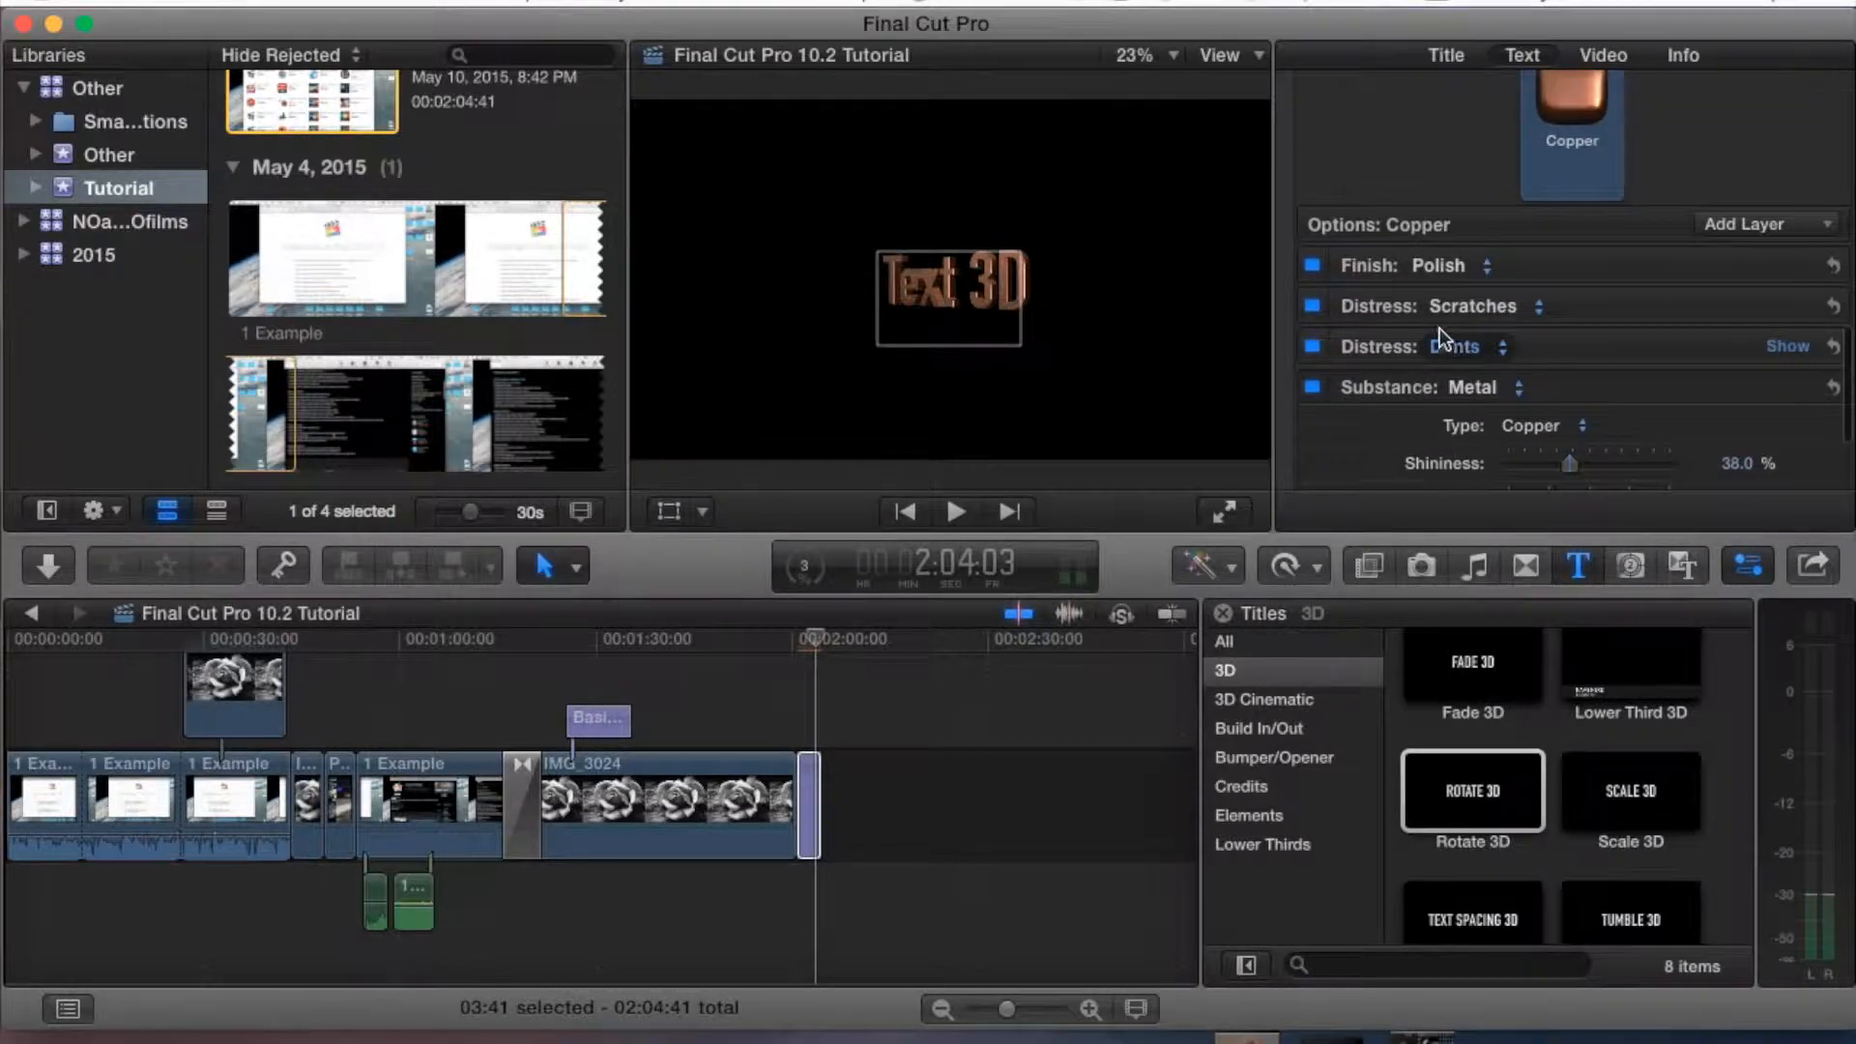
pyautogui.click(1780, 271)
pyautogui.scroll(-1, 1669, 272)
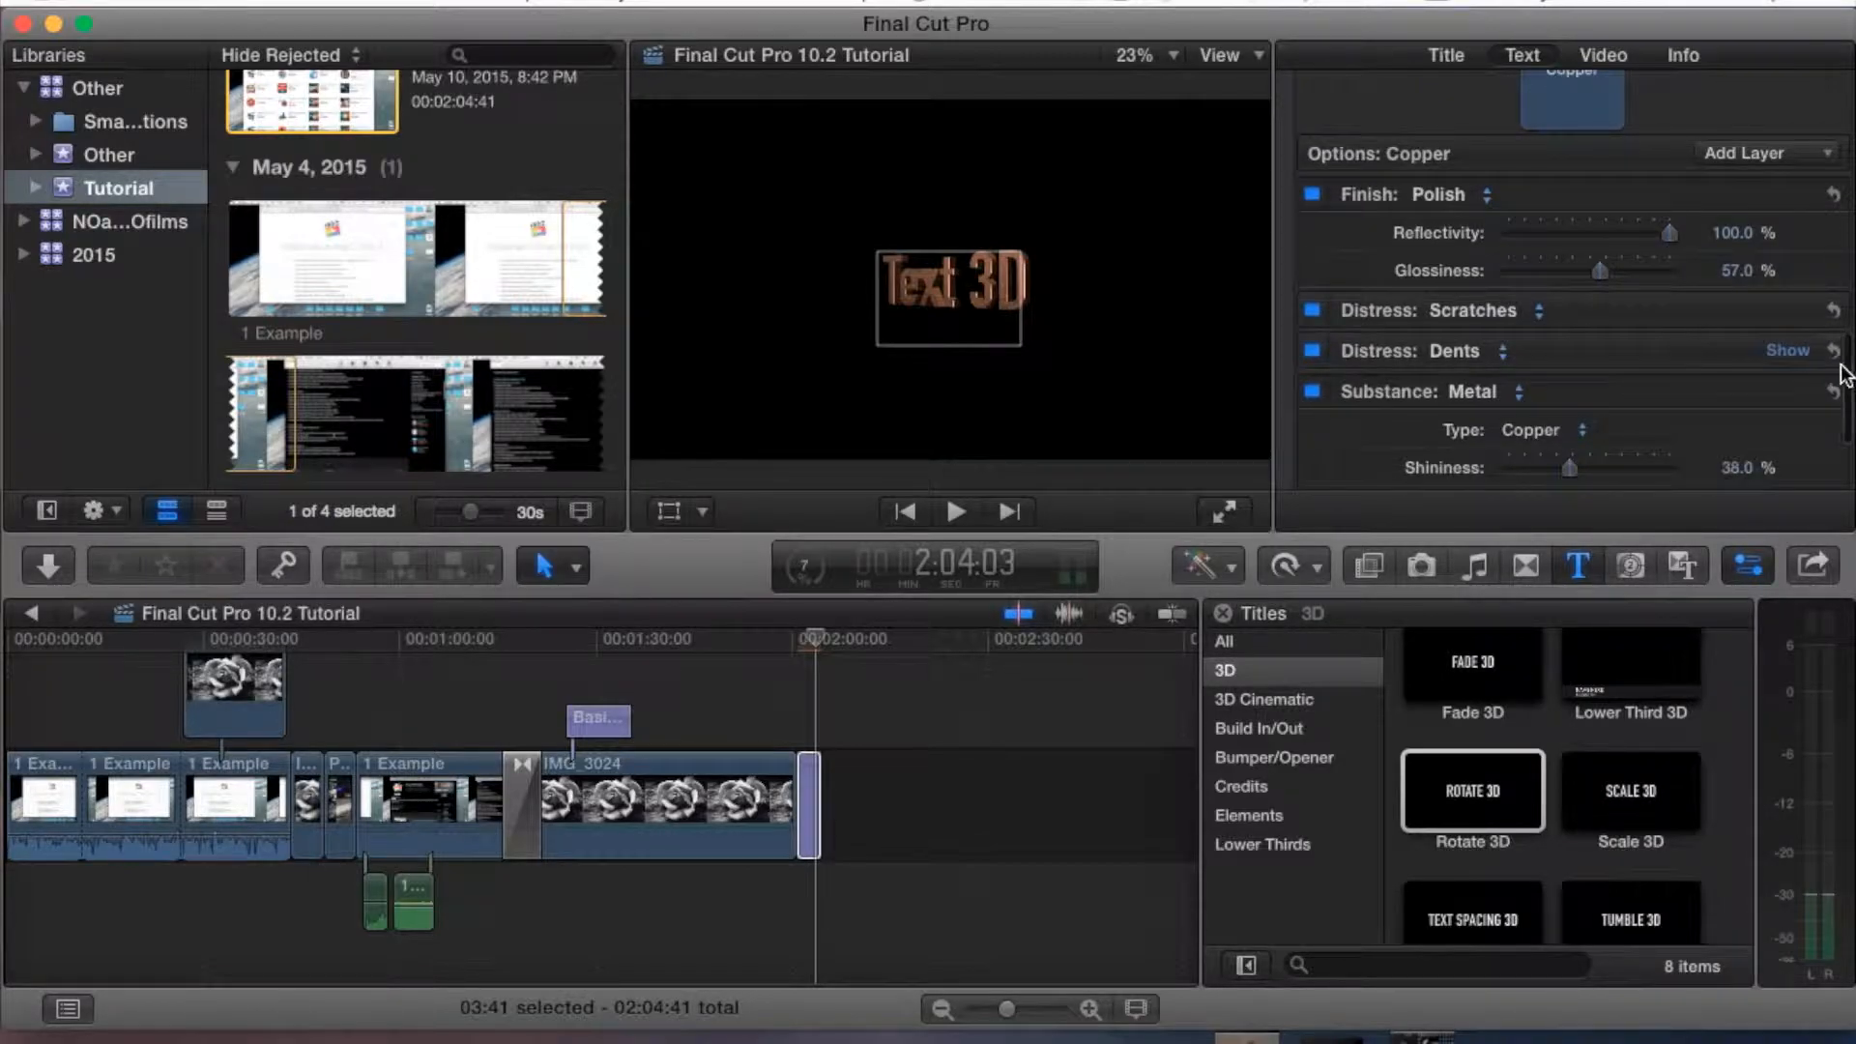
pyautogui.click(1791, 352)
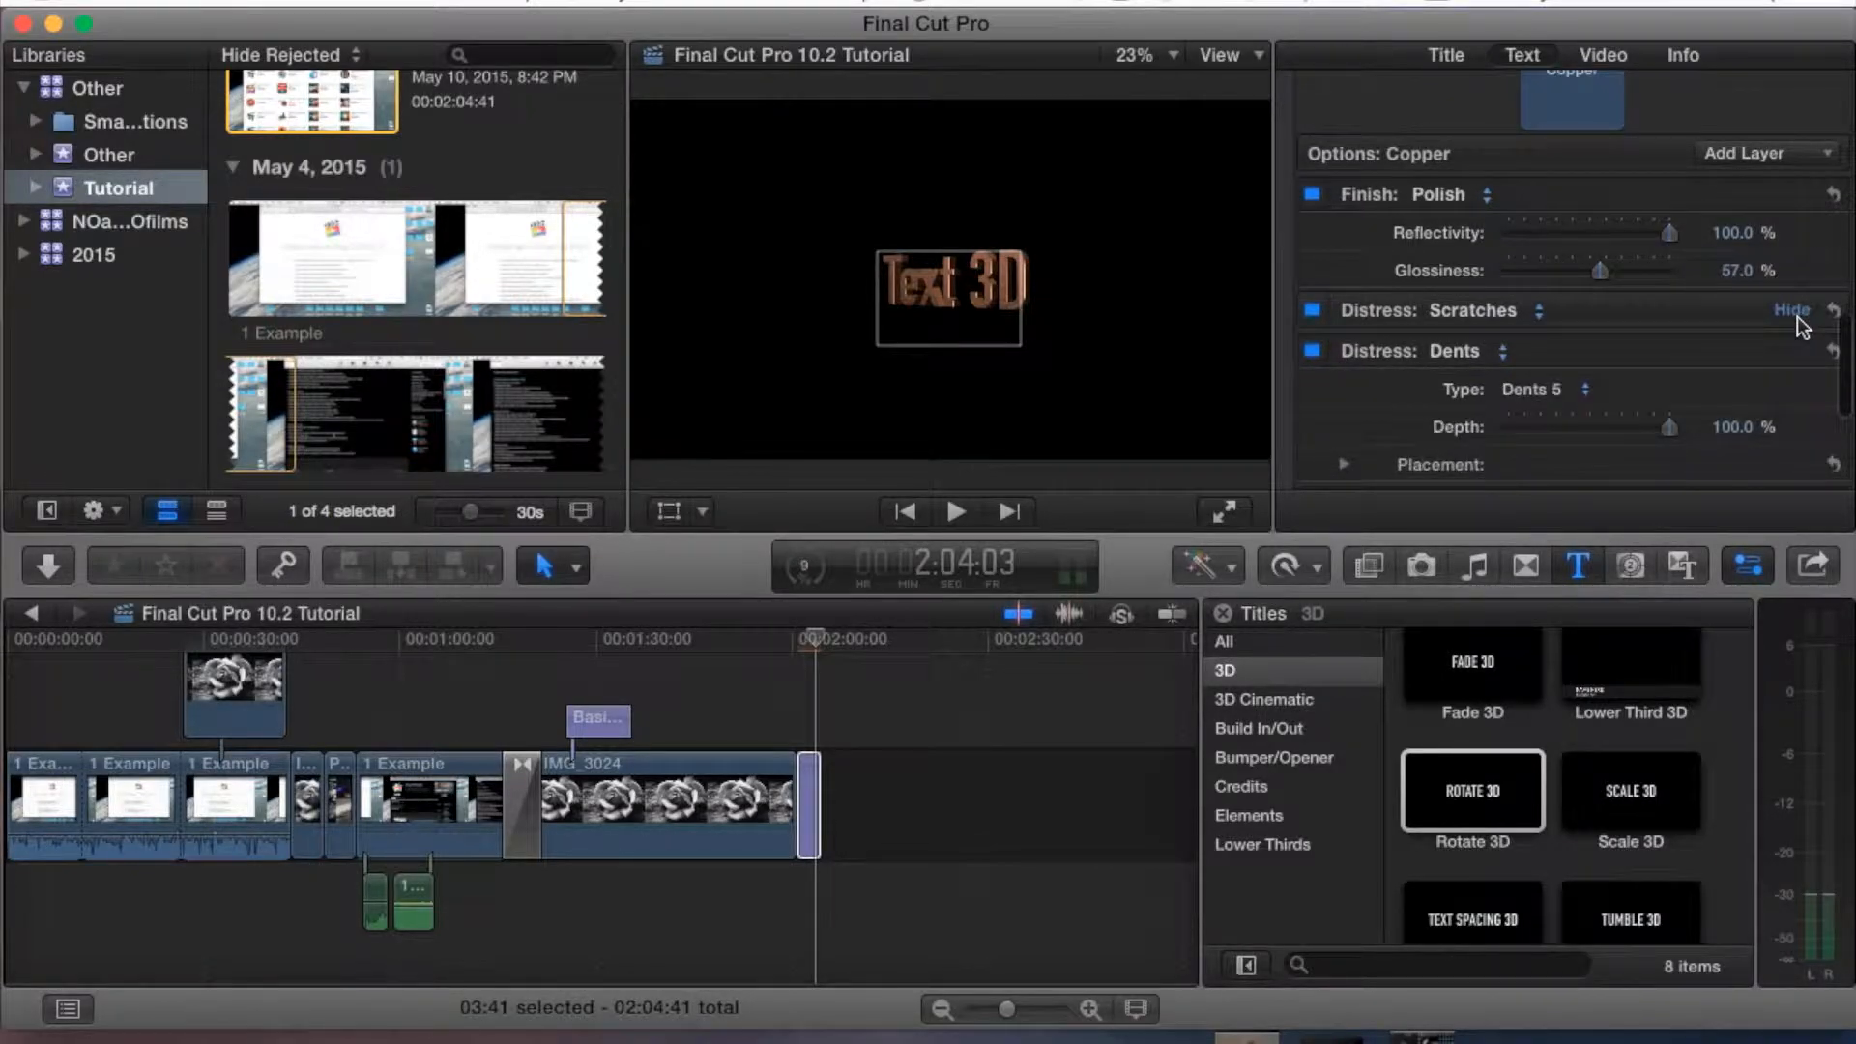
pyautogui.click(1798, 320)
pyautogui.scroll(-8, 1623, 286)
pyautogui.scroll(-2, 1623, 285)
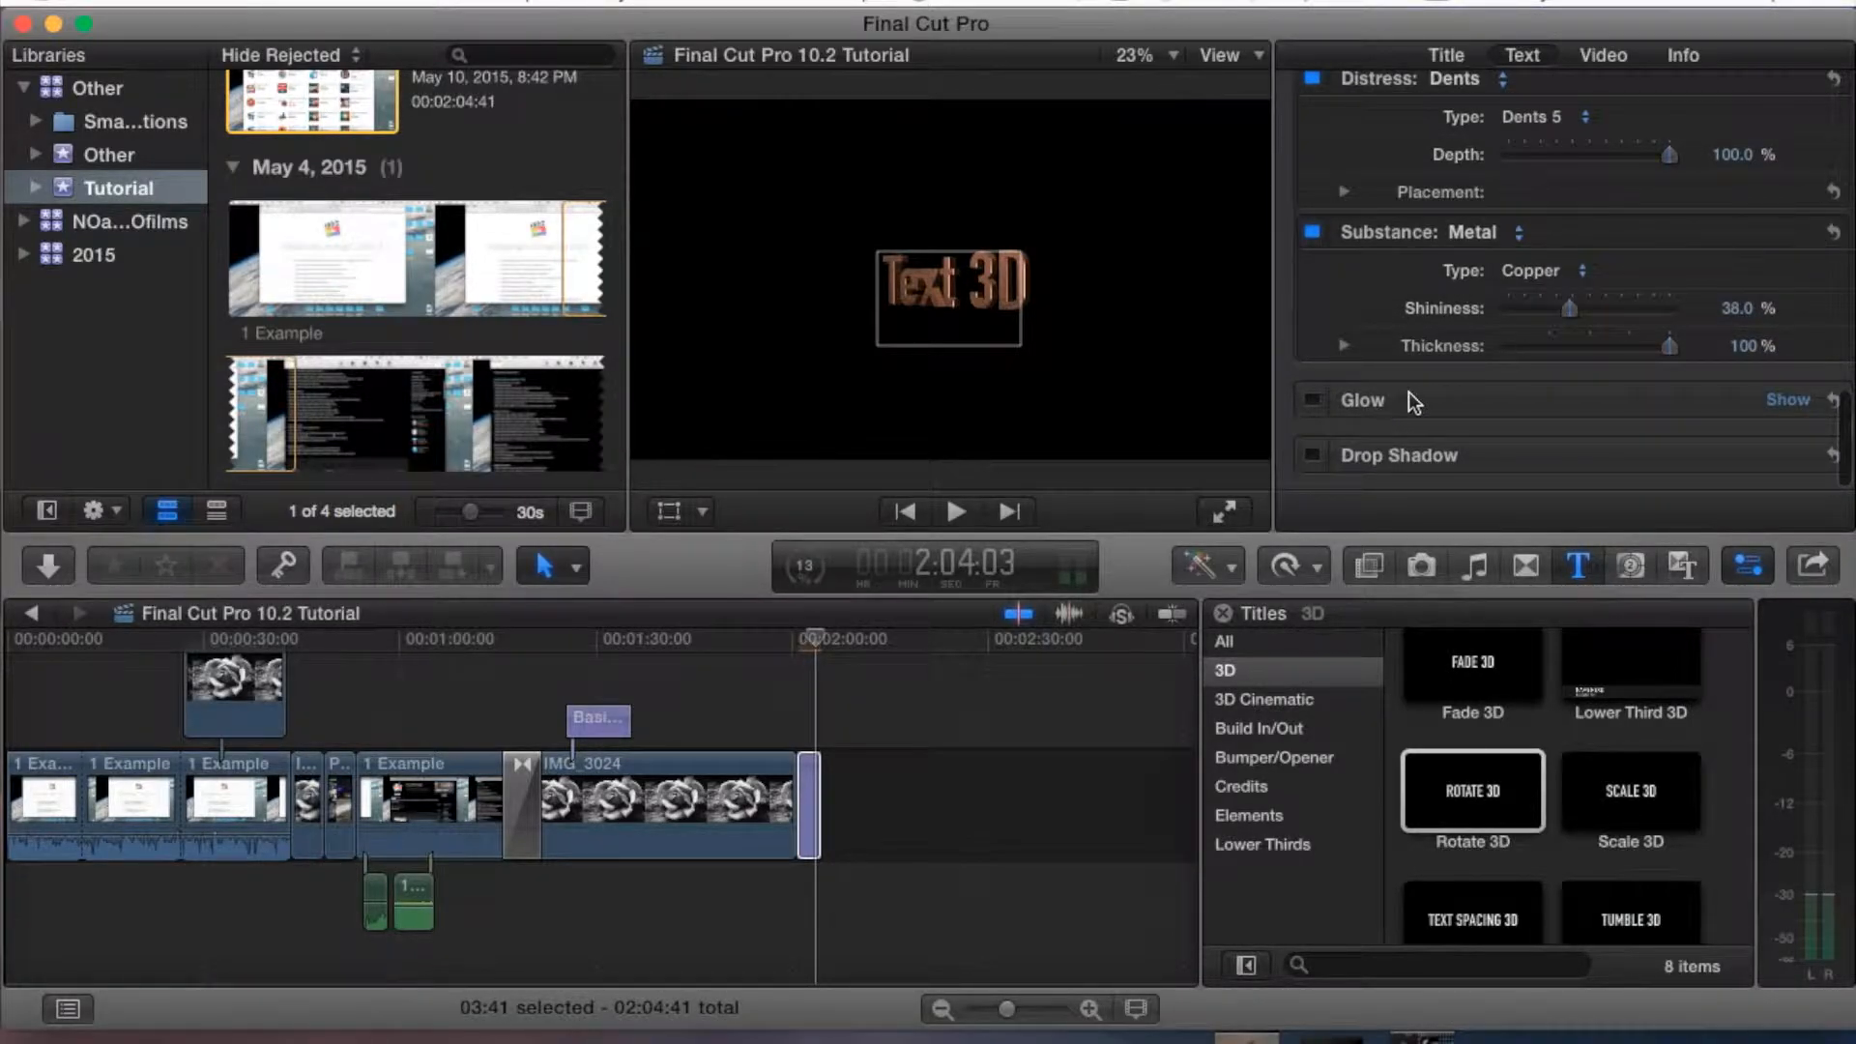
# Turn on the title's Glow effect and set its radius to 100
pyautogui.click(1313, 400)
pyautogui.click(1788, 402)
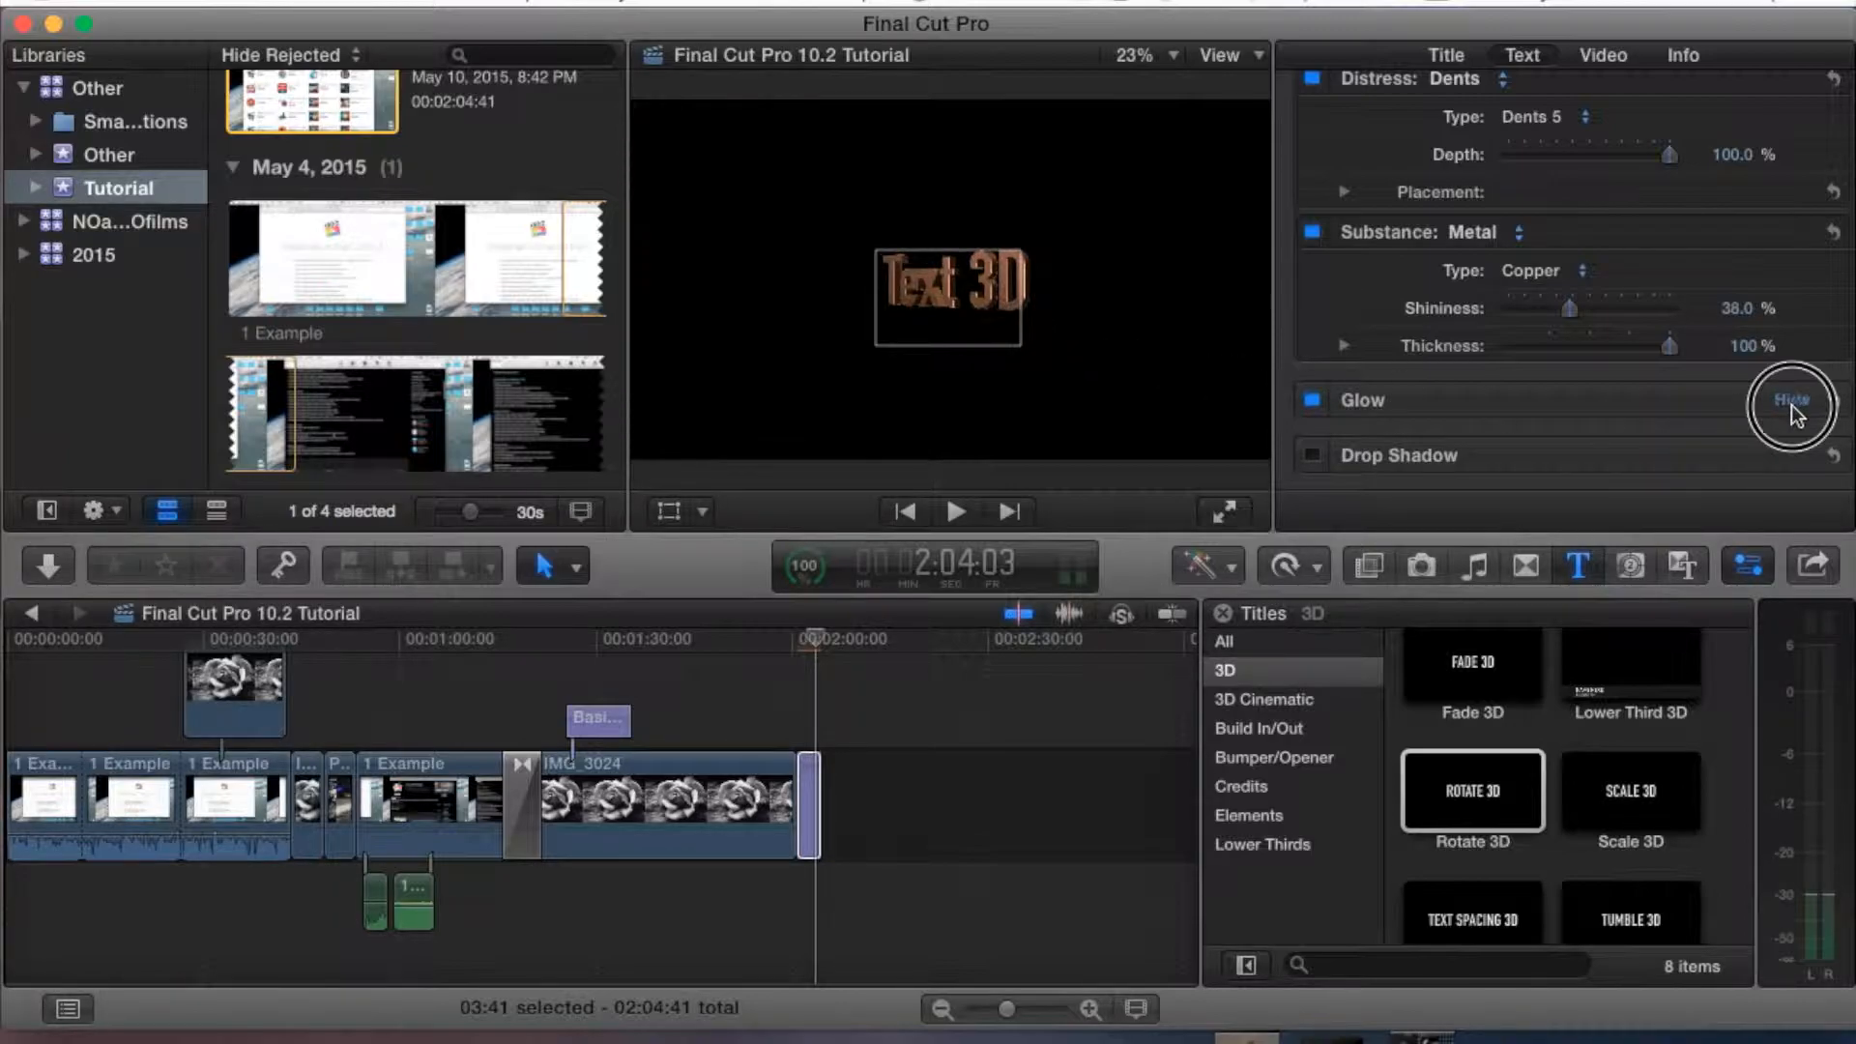
pyautogui.scroll(-4, 1620, 363)
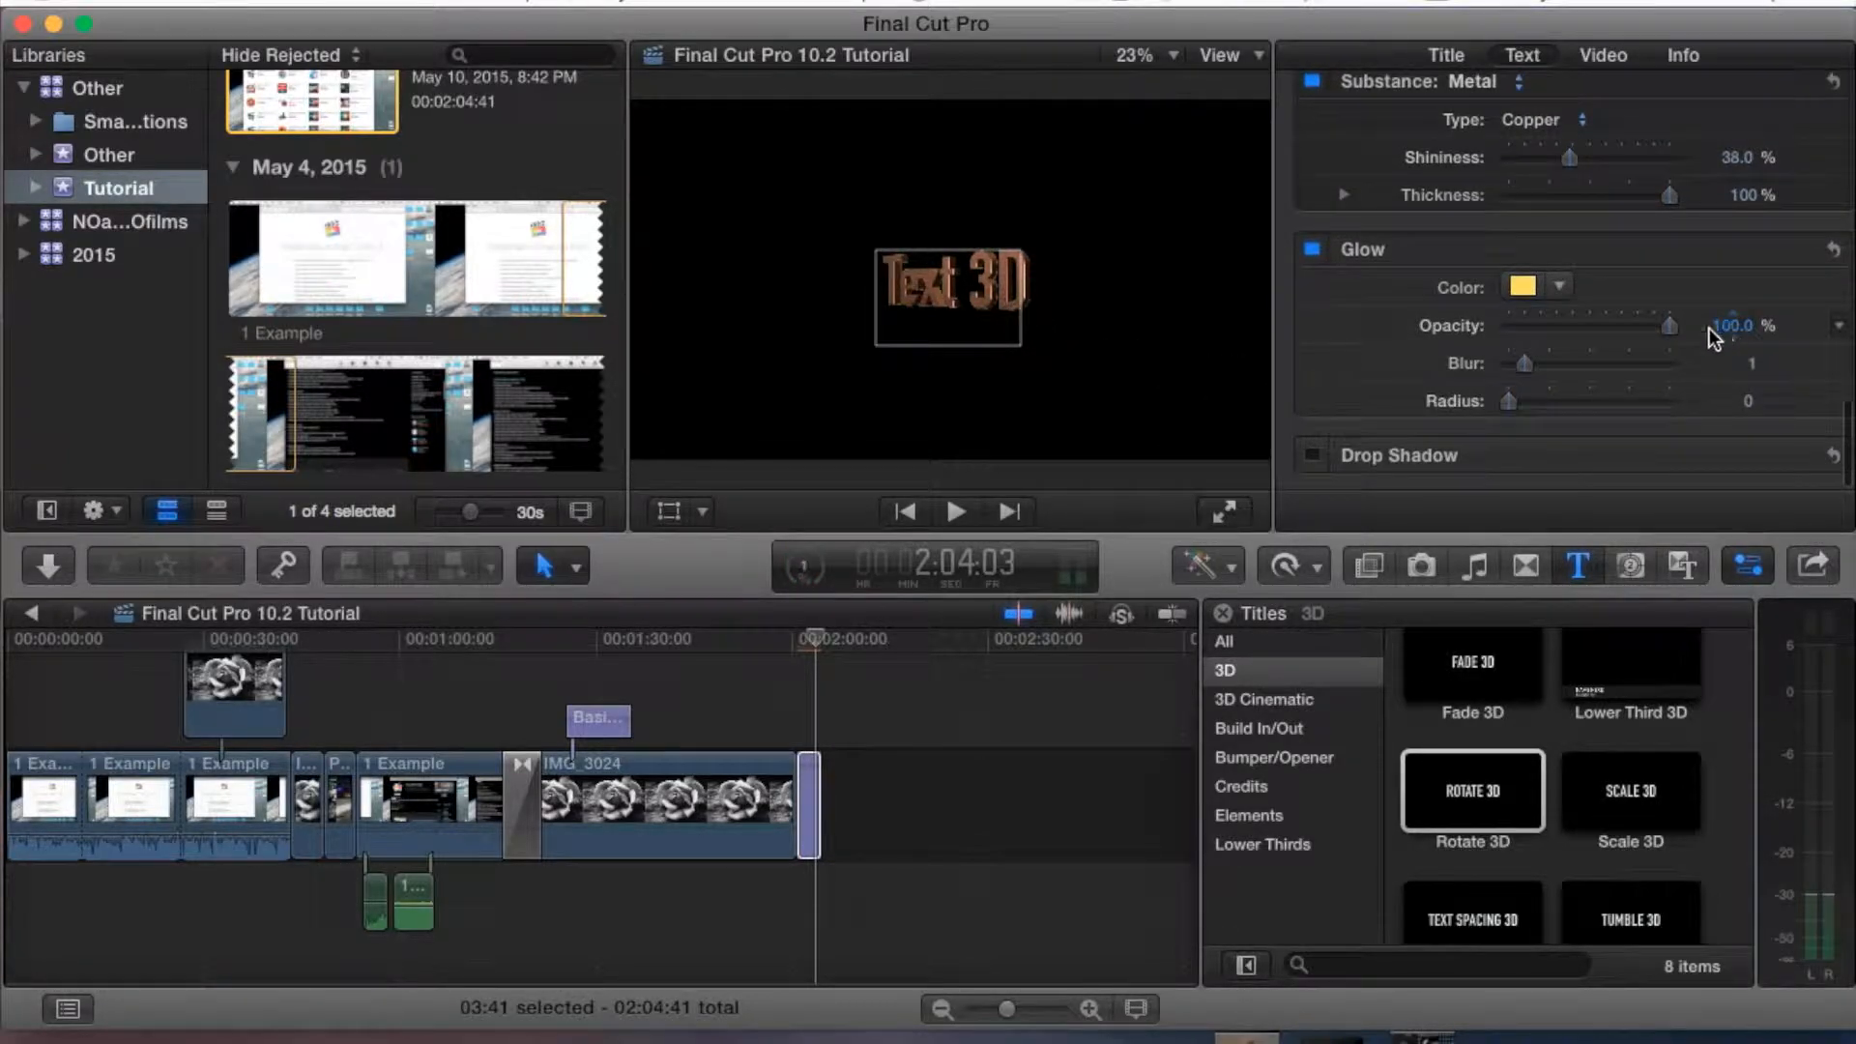
pyautogui.moveTo(1510, 406); pyautogui.dragTo(1699, 400)
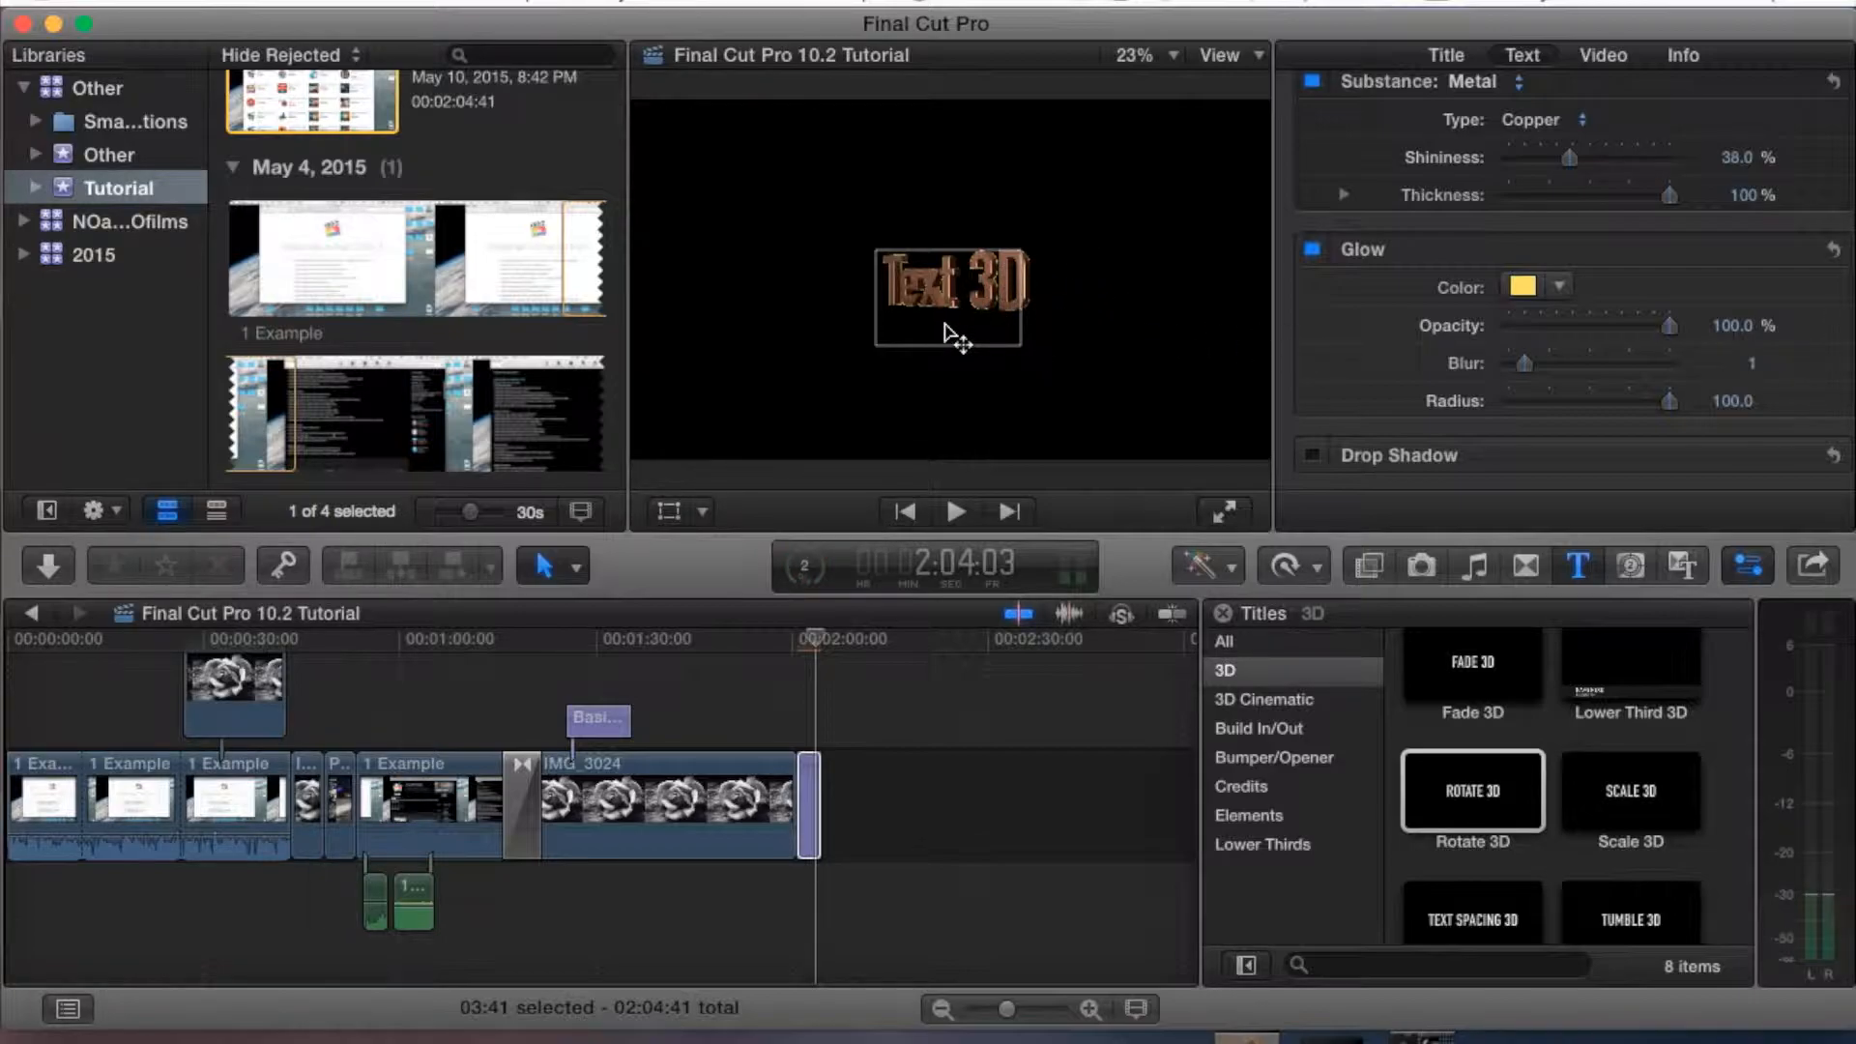
# With the playhead at 2:03:10, set the glow radius to 76 and its blur to 7.88
pyautogui.moveTo(815, 643); pyautogui.dragTo(811, 642)
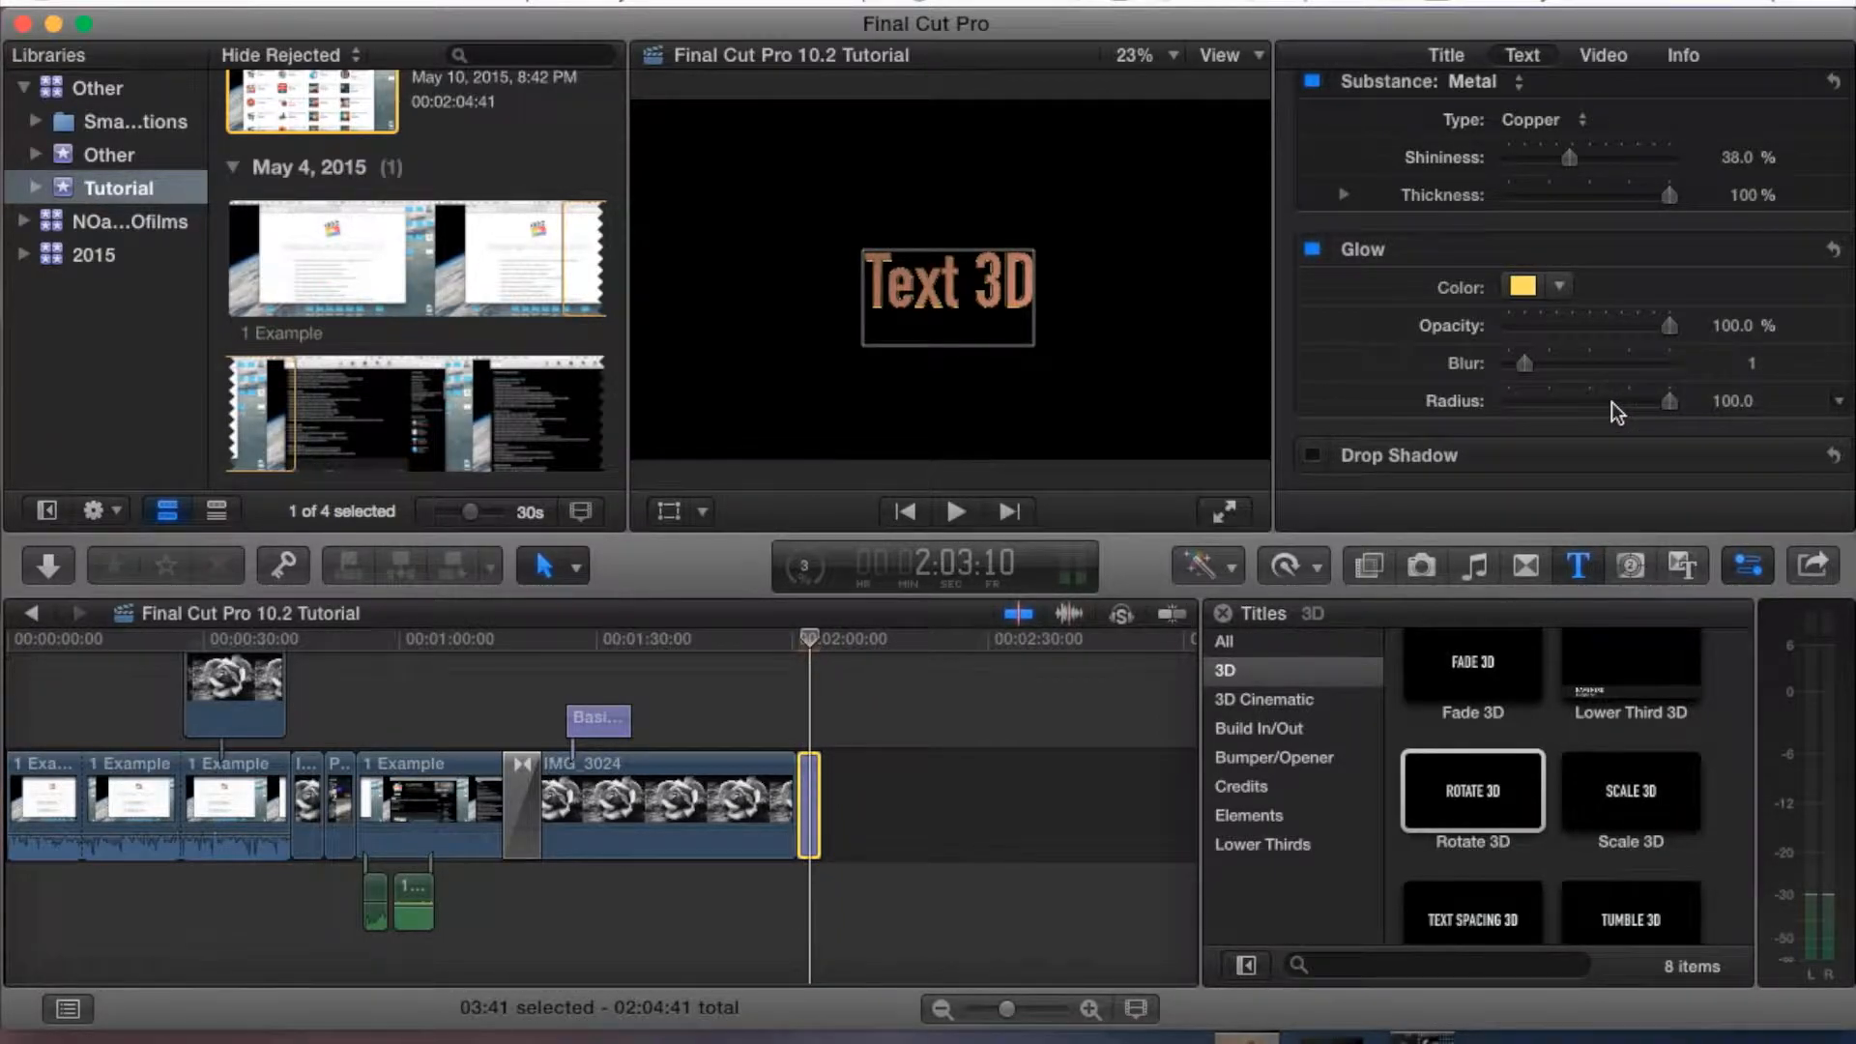
pyautogui.moveTo(1609, 403); pyautogui.dragTo(1654, 401)
pyautogui.click(1838, 402)
pyautogui.click(1842, 412)
pyautogui.moveTo(1524, 363); pyautogui.dragTo(1640, 349)
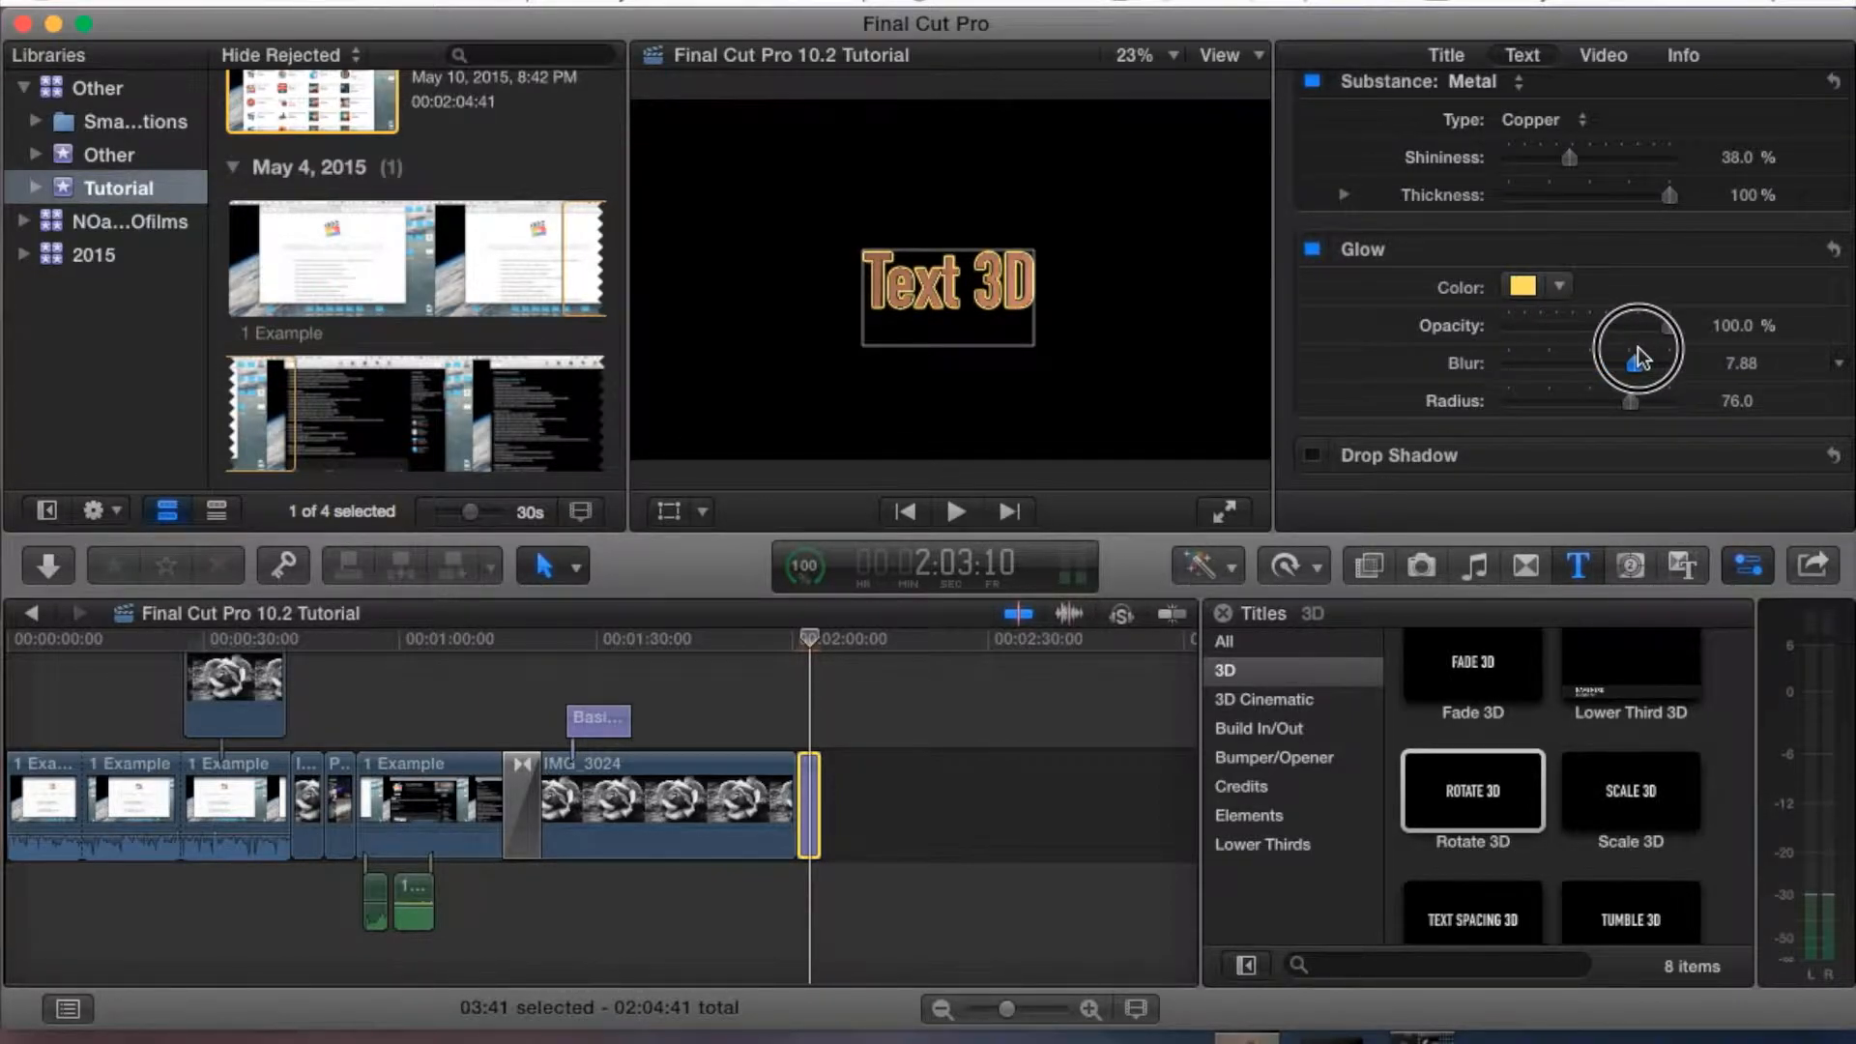
# Change the title's glow color to red
pyautogui.click(1558, 286)
pyautogui.moveTo(1632, 420); pyautogui.dragTo(1699, 319)
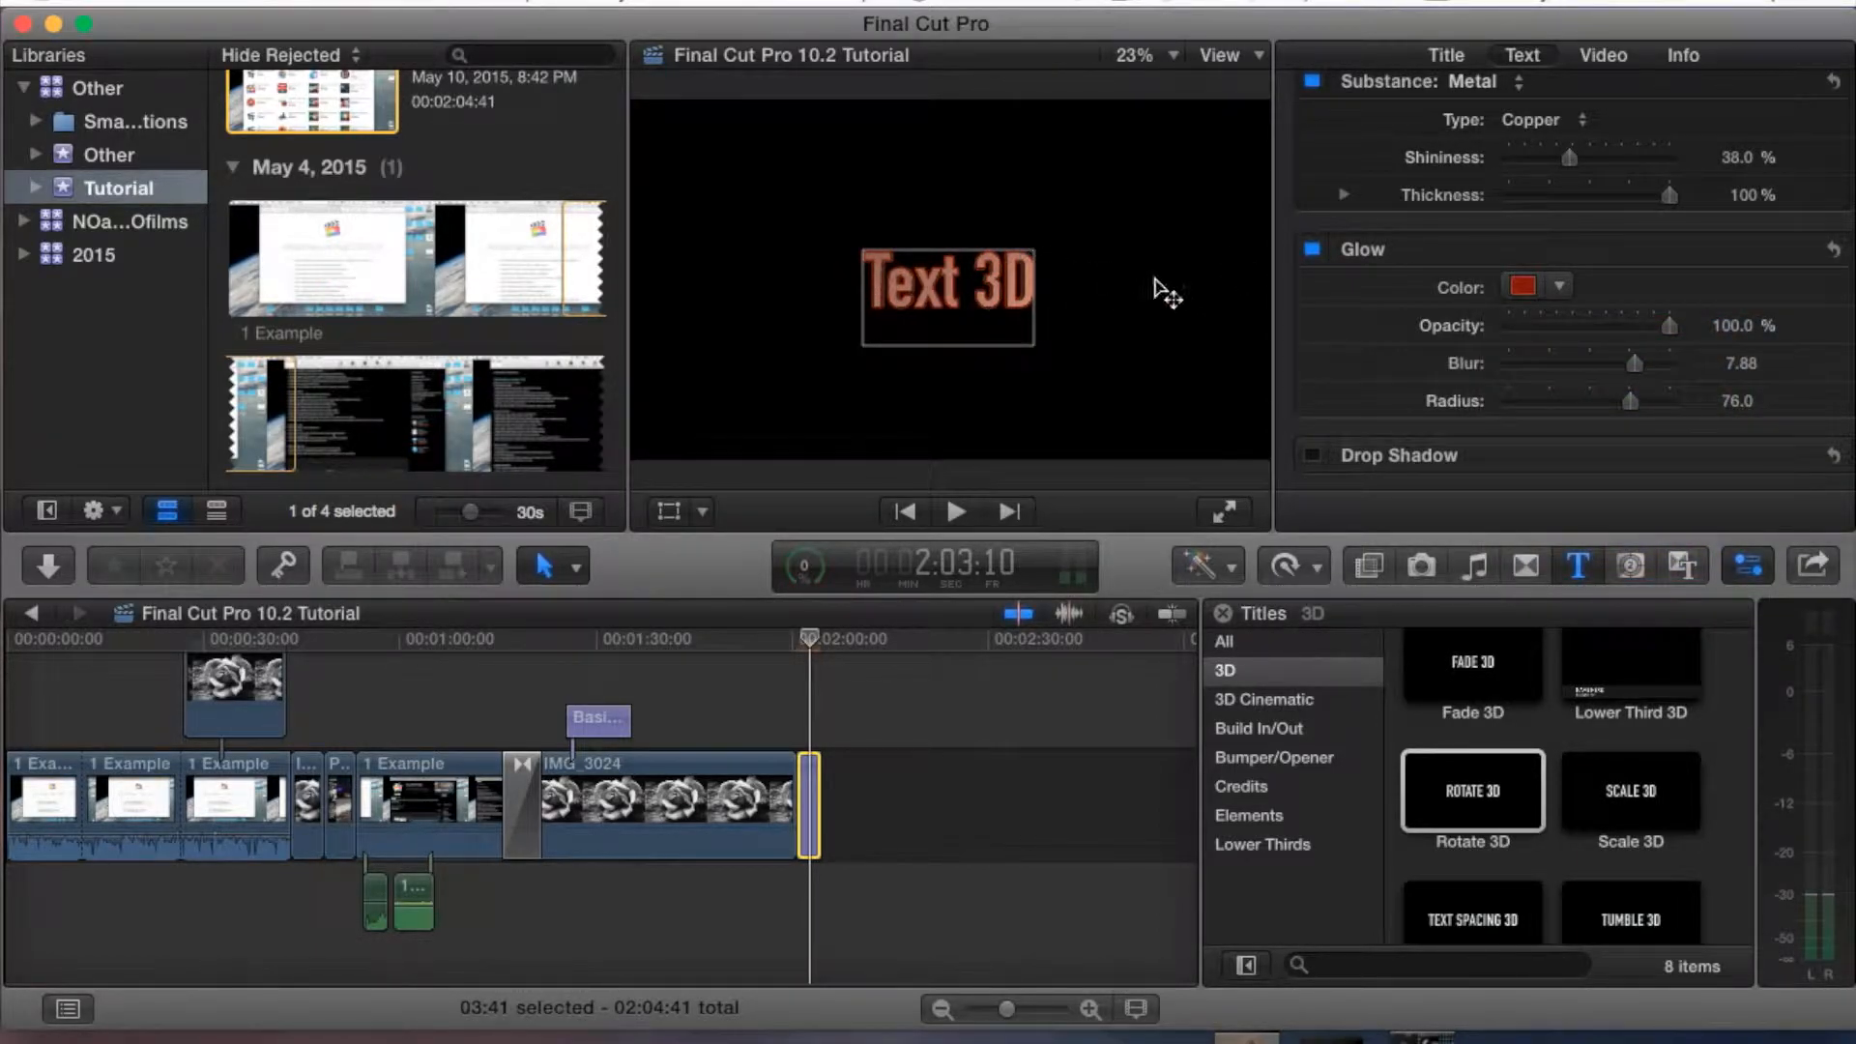
pyautogui.scroll(4, 1356, 256)
pyautogui.scroll(10, 1355, 257)
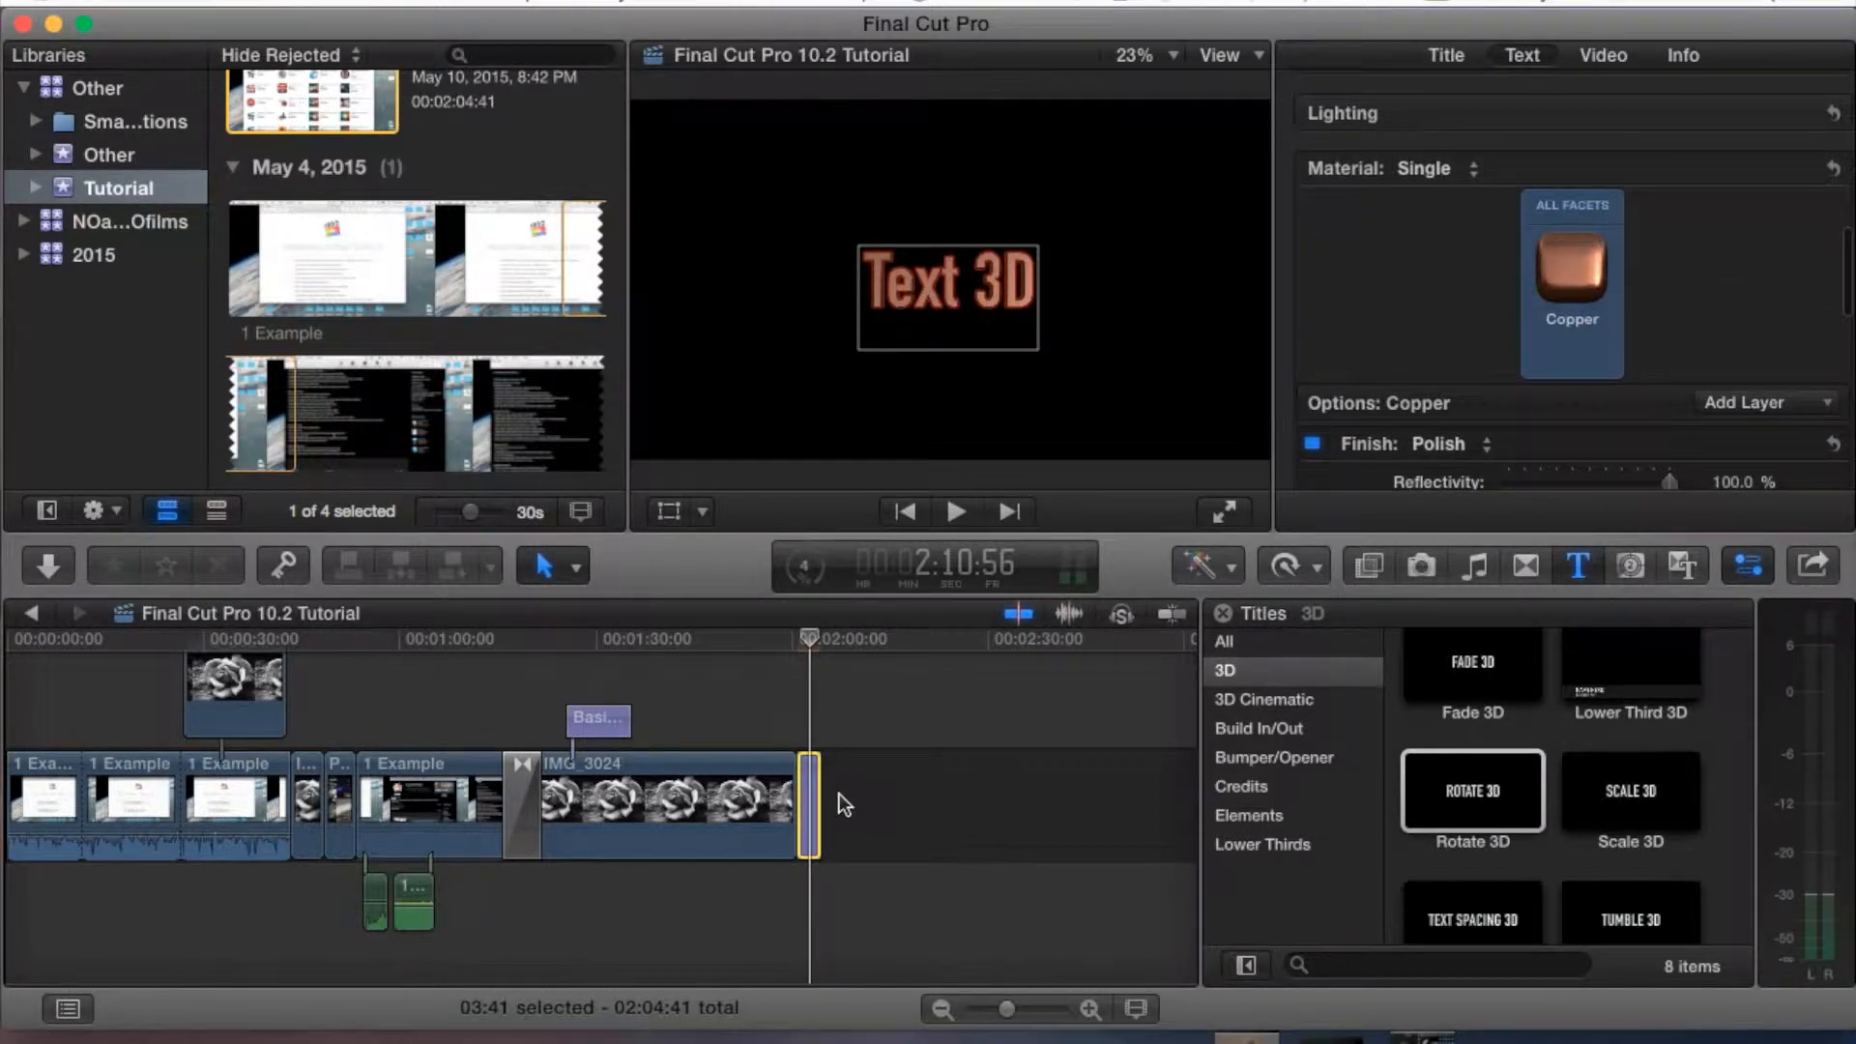
# Play the sequence from just before the Rotate 3D title to preview its animation
pyautogui.click(808, 643)
pyautogui.moveTo(808, 643); pyautogui.dragTo(791, 639)
pyautogui.press('space')
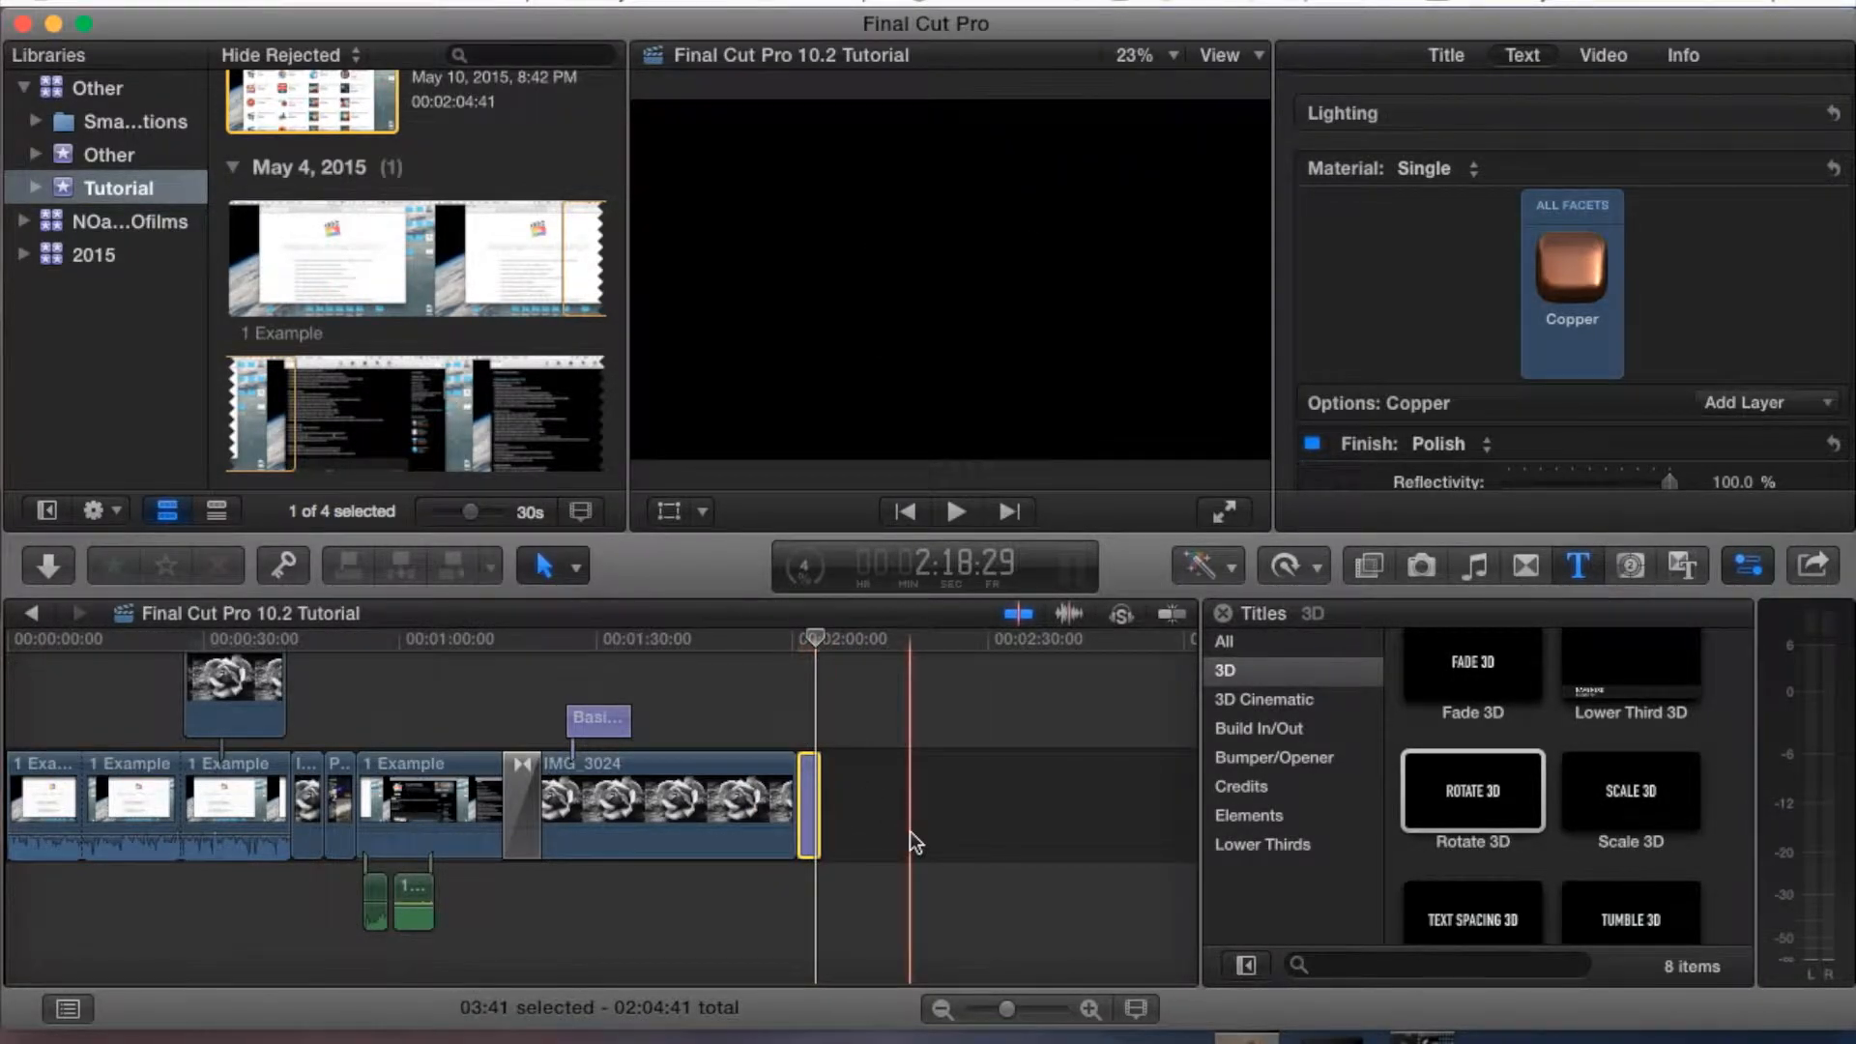
# Set the Rotate 3D title clip's duration to 5 seconds
pyautogui.hotkey('ctrl', 'd')
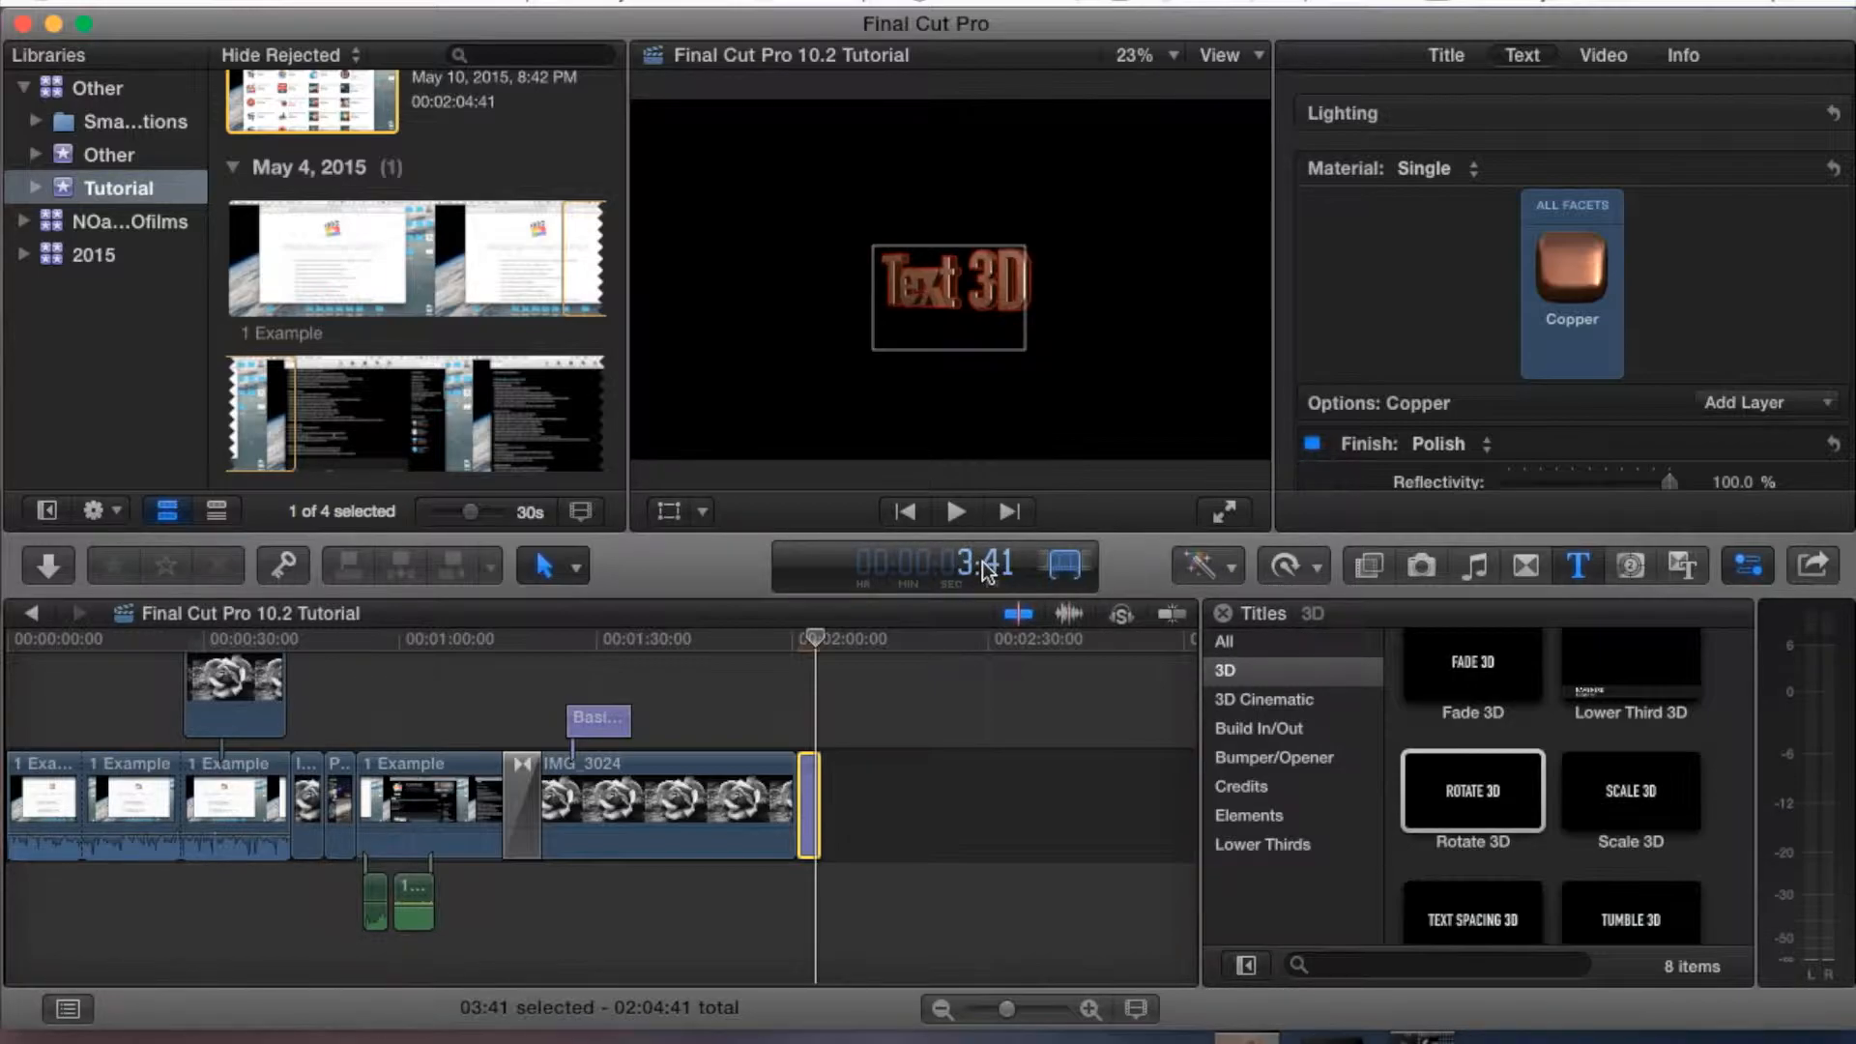
pyautogui.write('5')
pyautogui.press('Return')
# Play back the lengthened title from just before its start and return the playhead to the title
pyautogui.click(787, 639)
pyautogui.press('space')
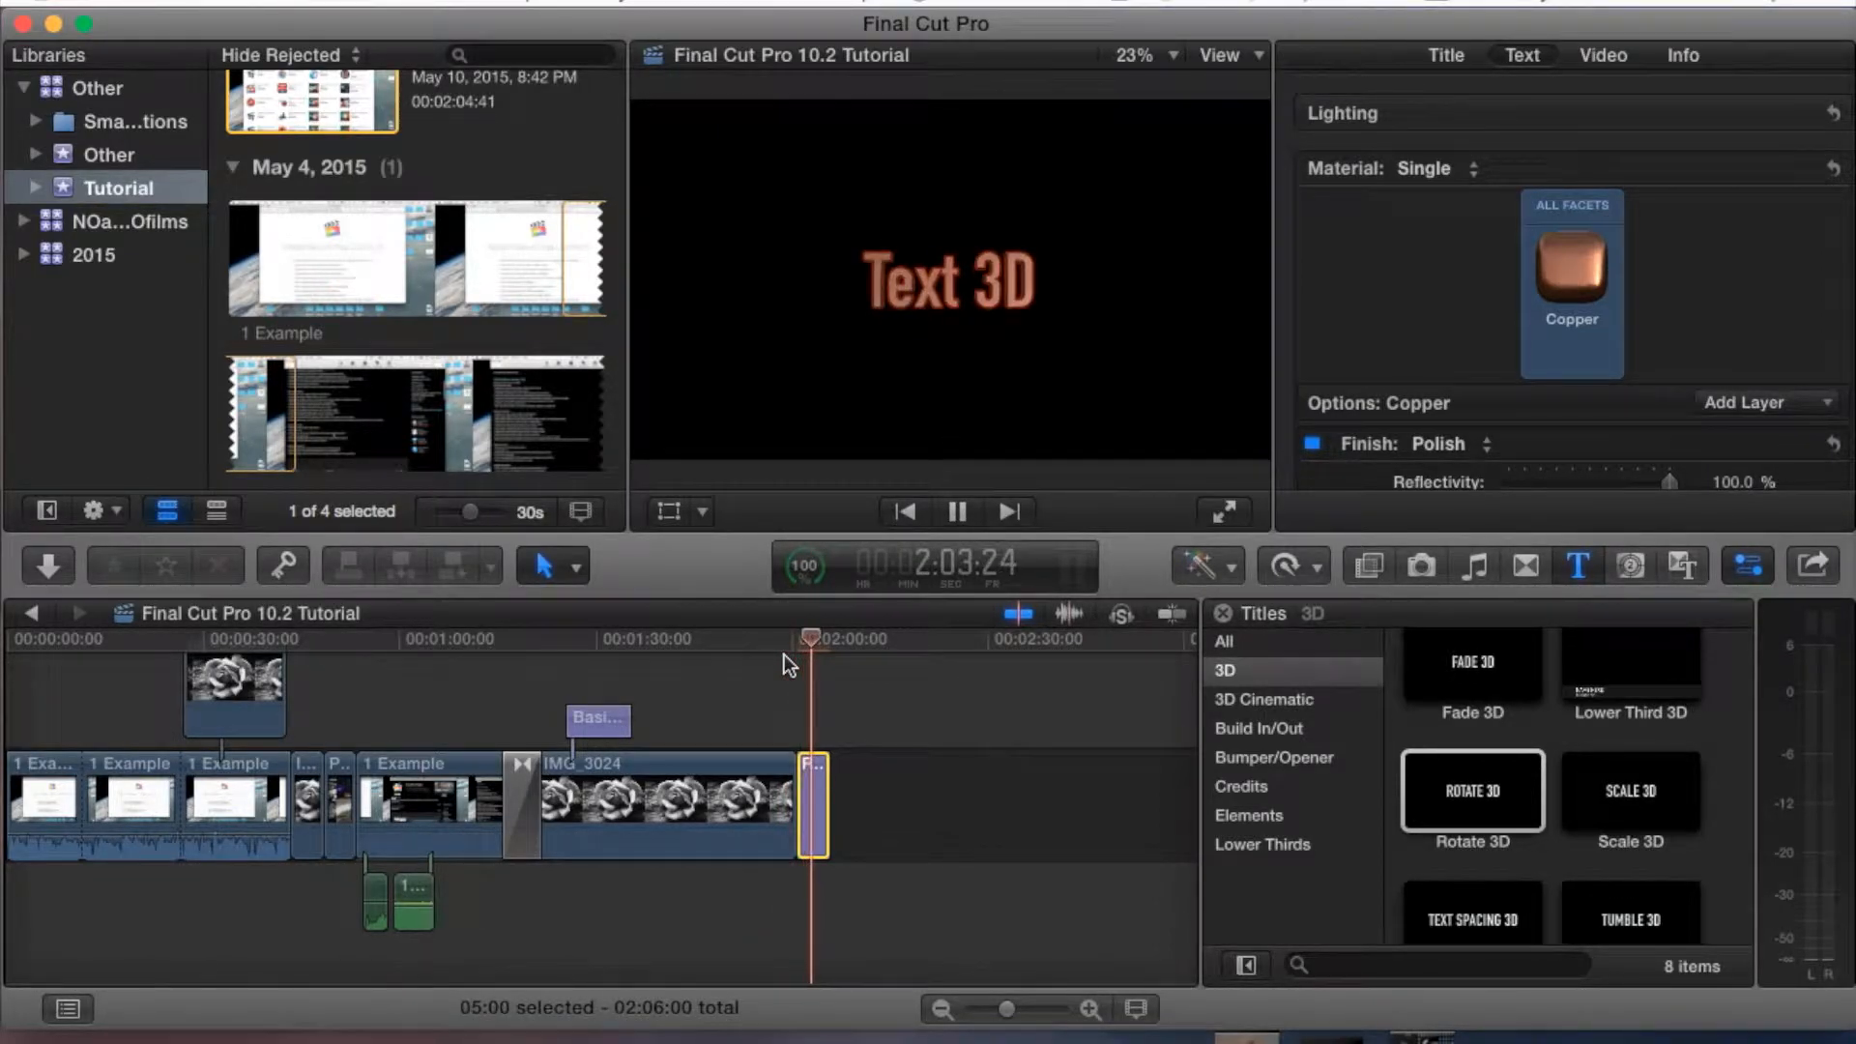
pyautogui.press('space')
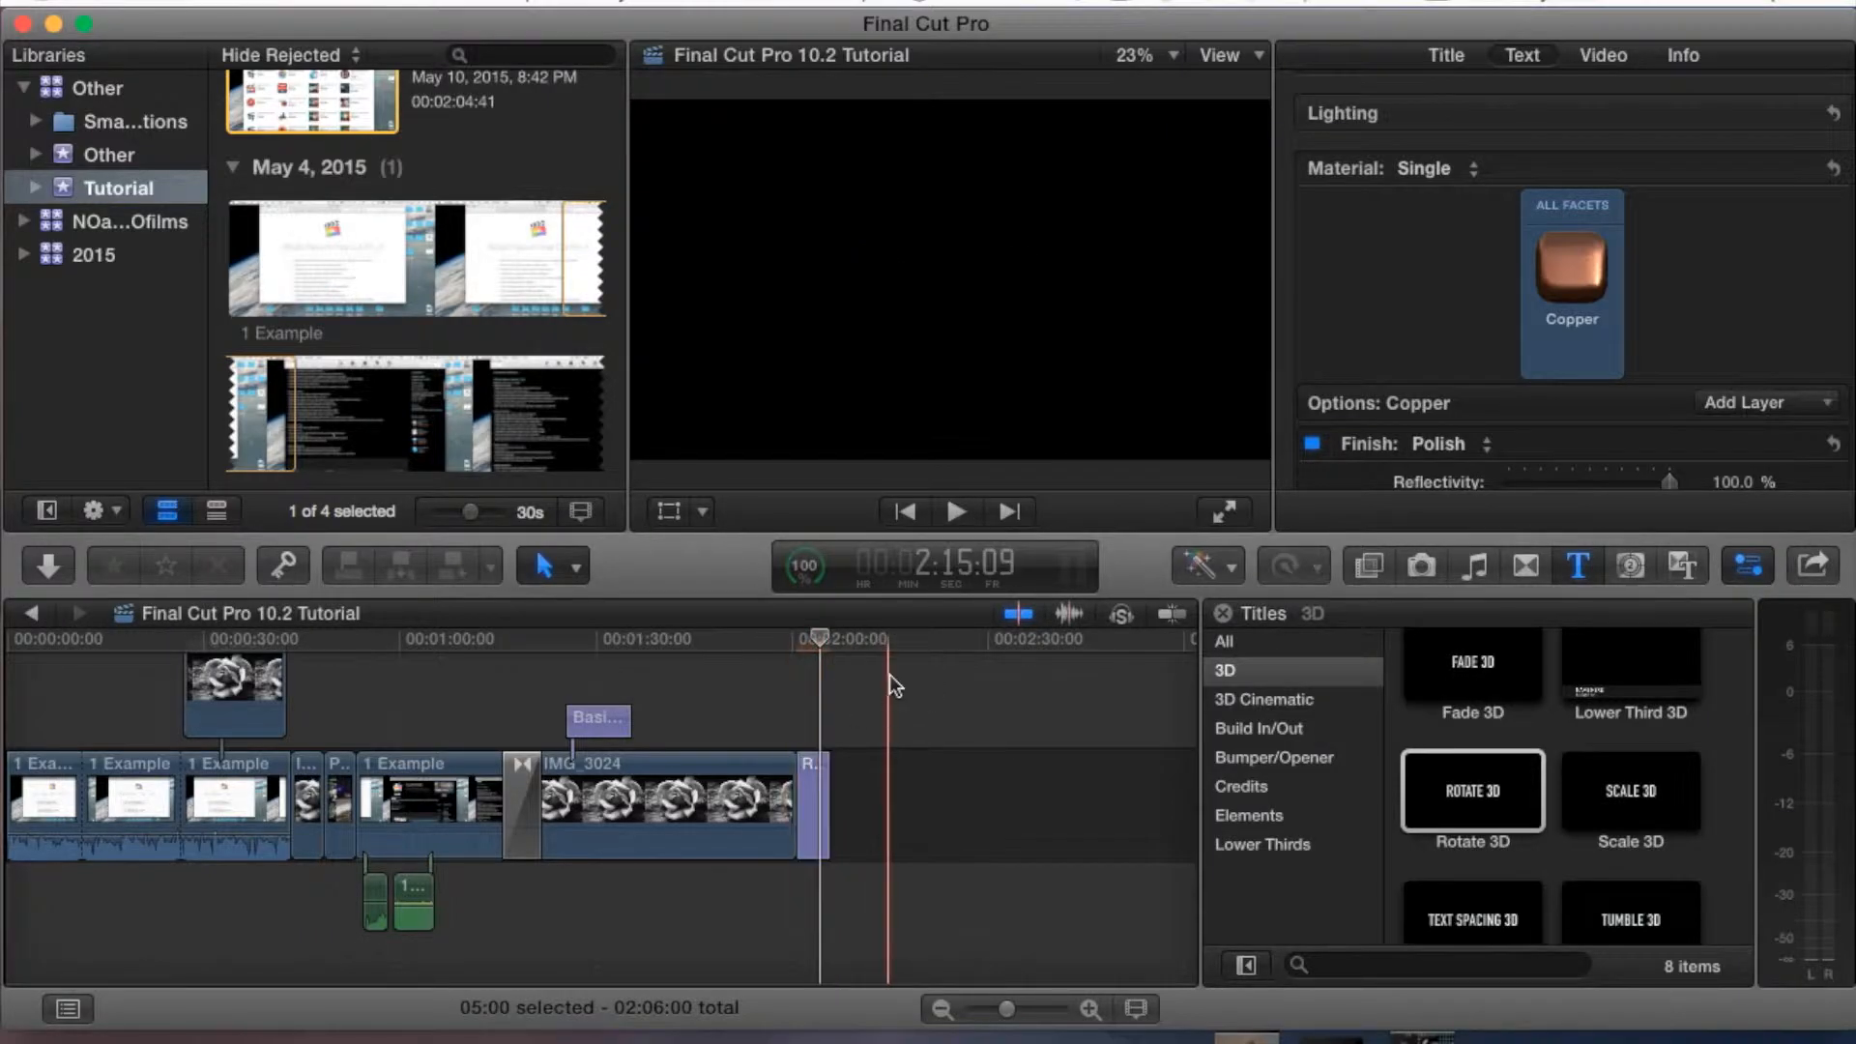
pyautogui.click(889, 675)
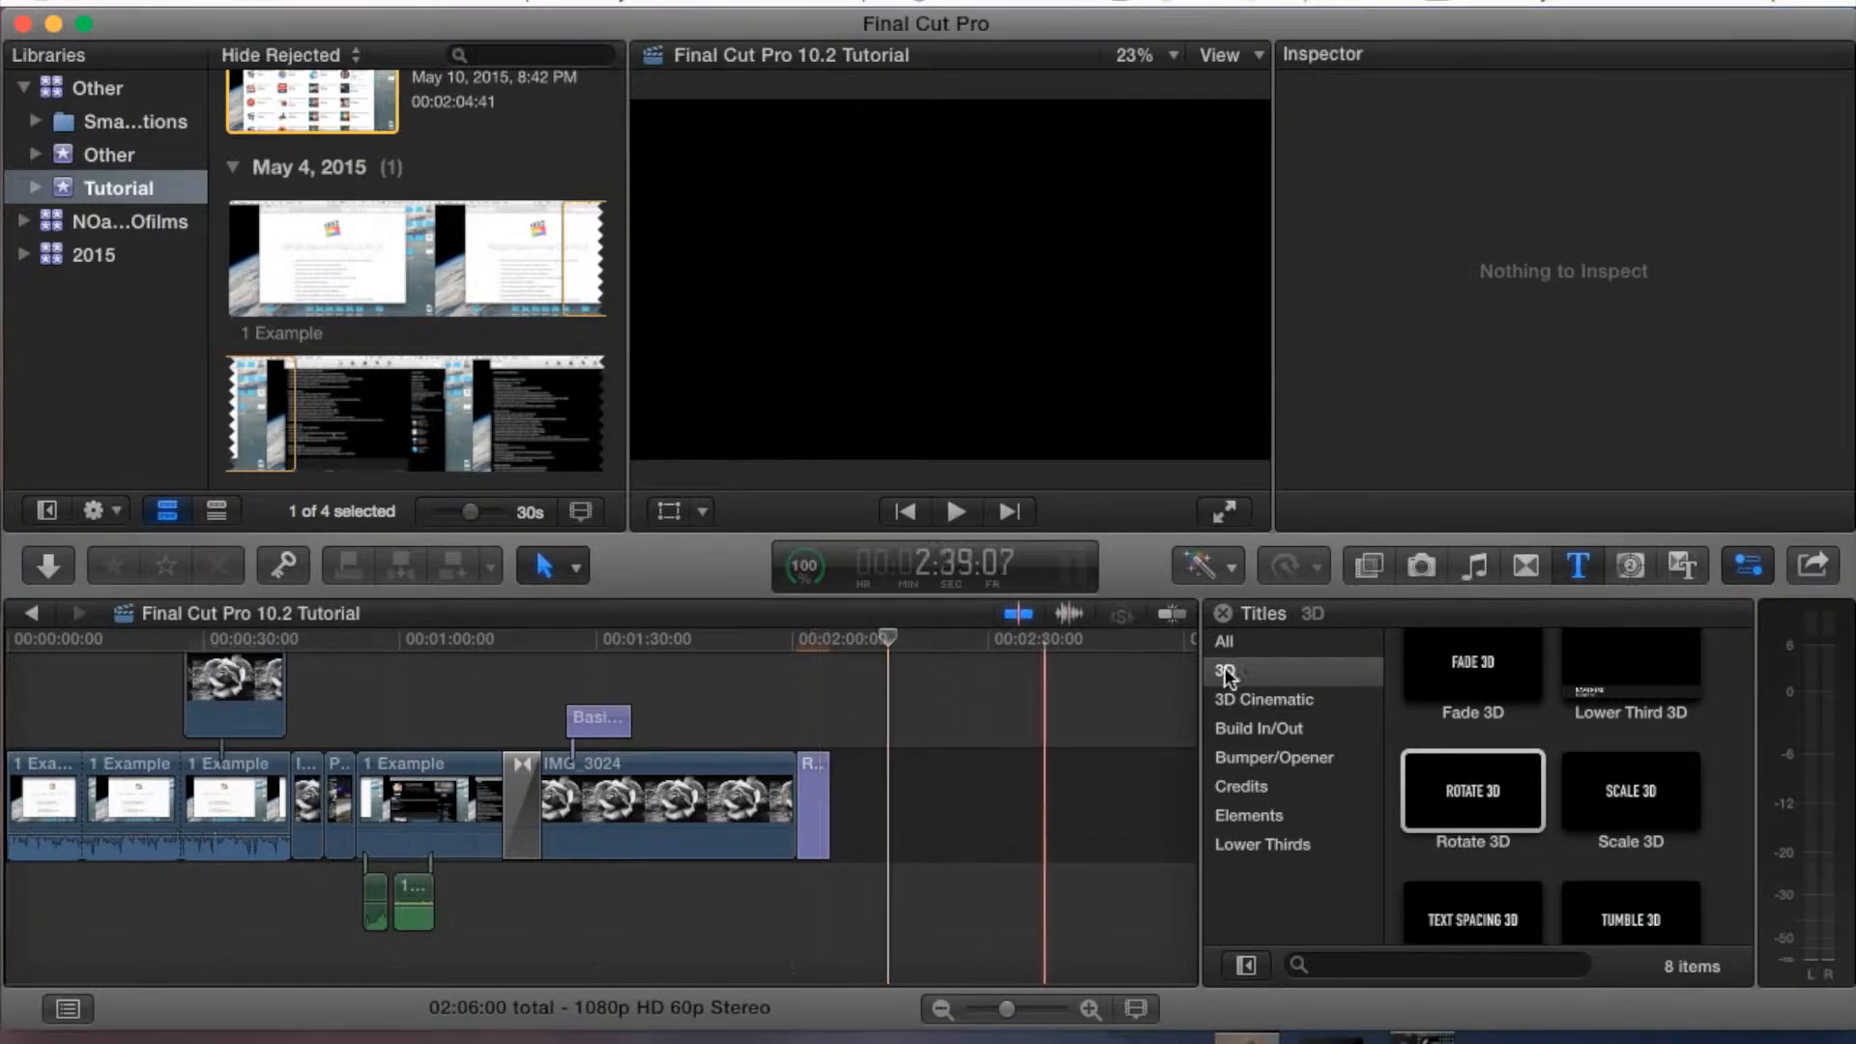
pyautogui.click(822, 639)
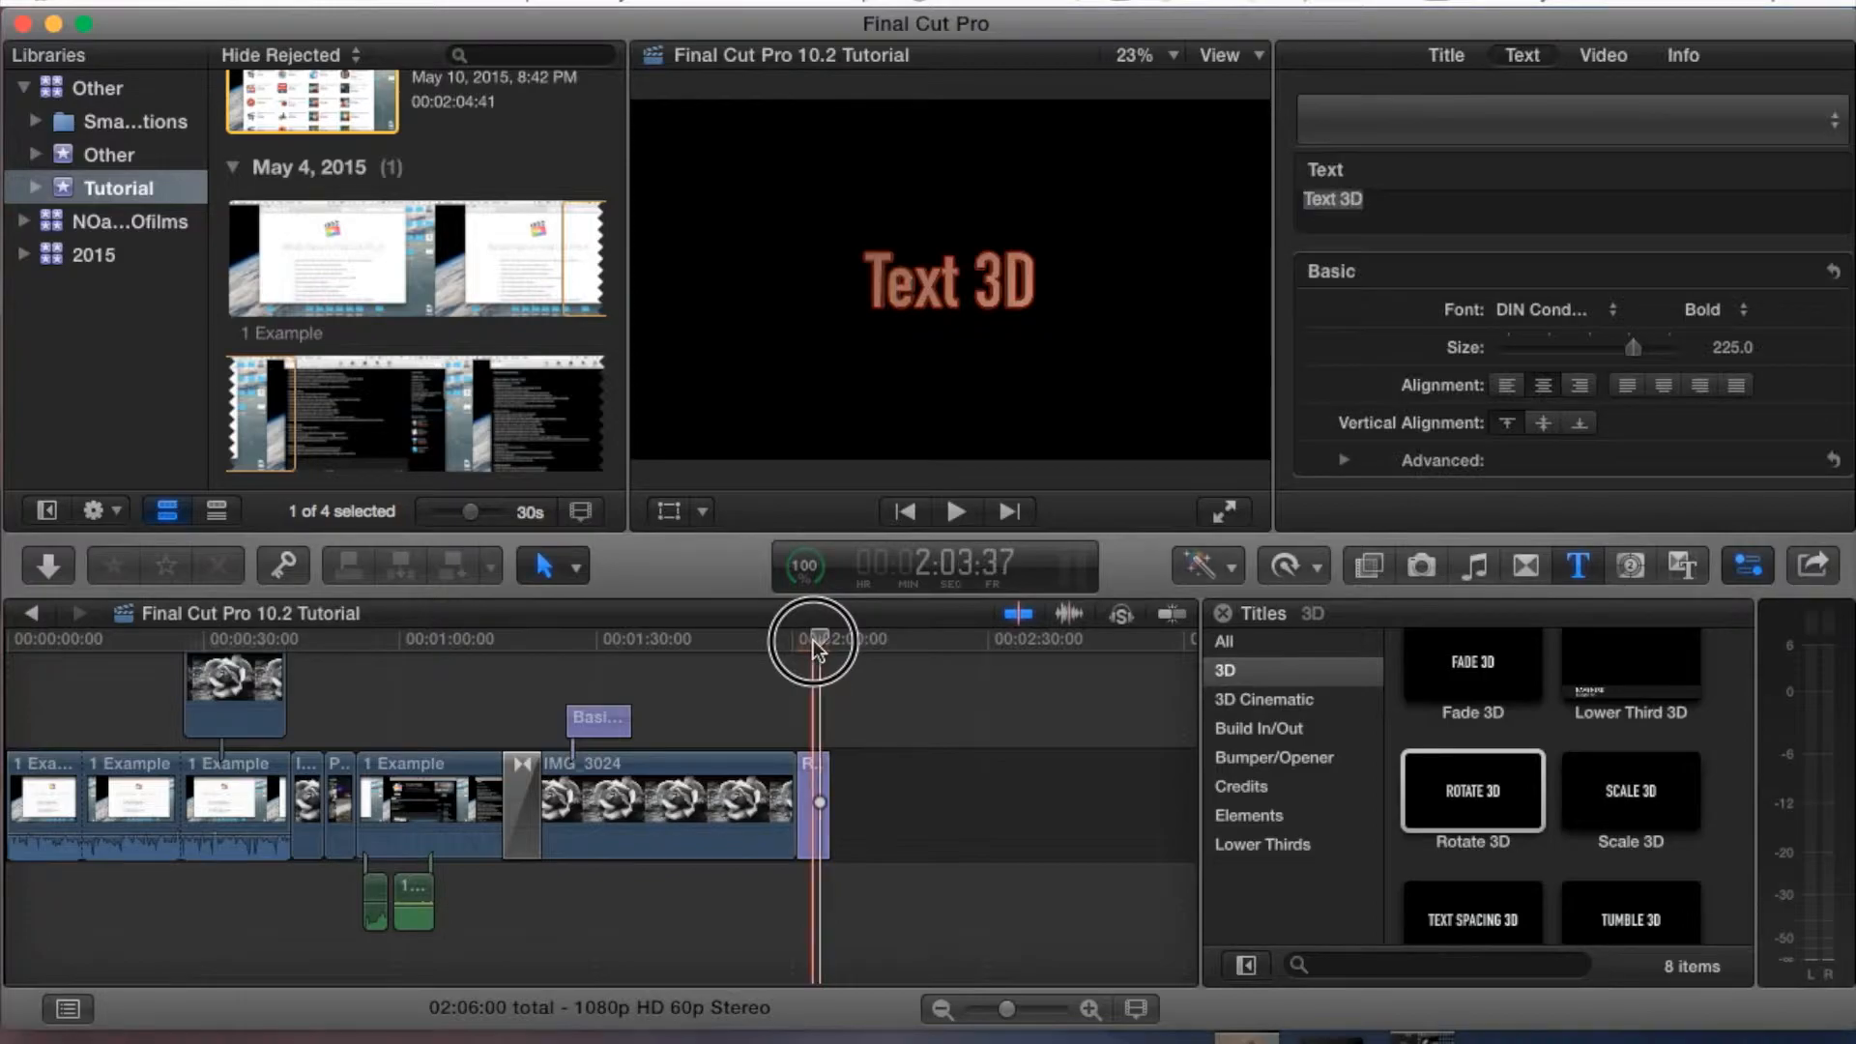